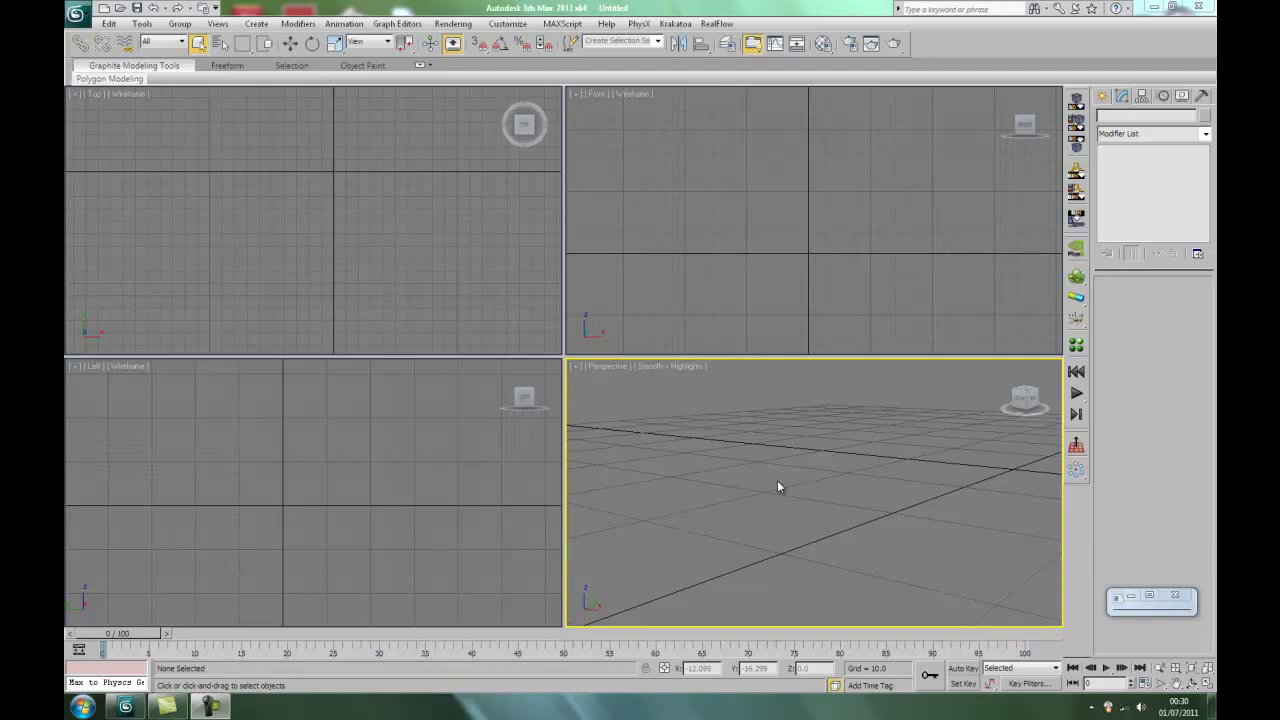
- Assign V-Ray Adv 1.50.SP4 as the production renderer in Render Setup, replacing Default Scanline
click(1178, 684)
drag(814, 437, 763, 503)
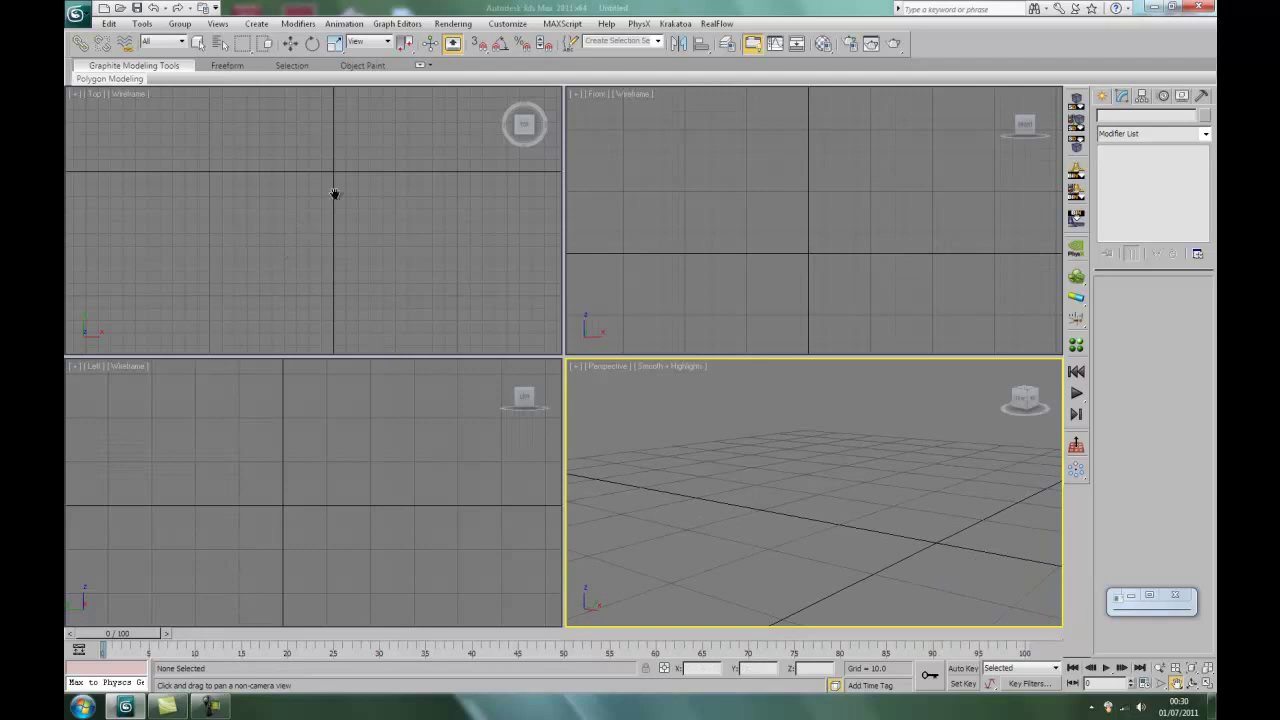
click(453, 24)
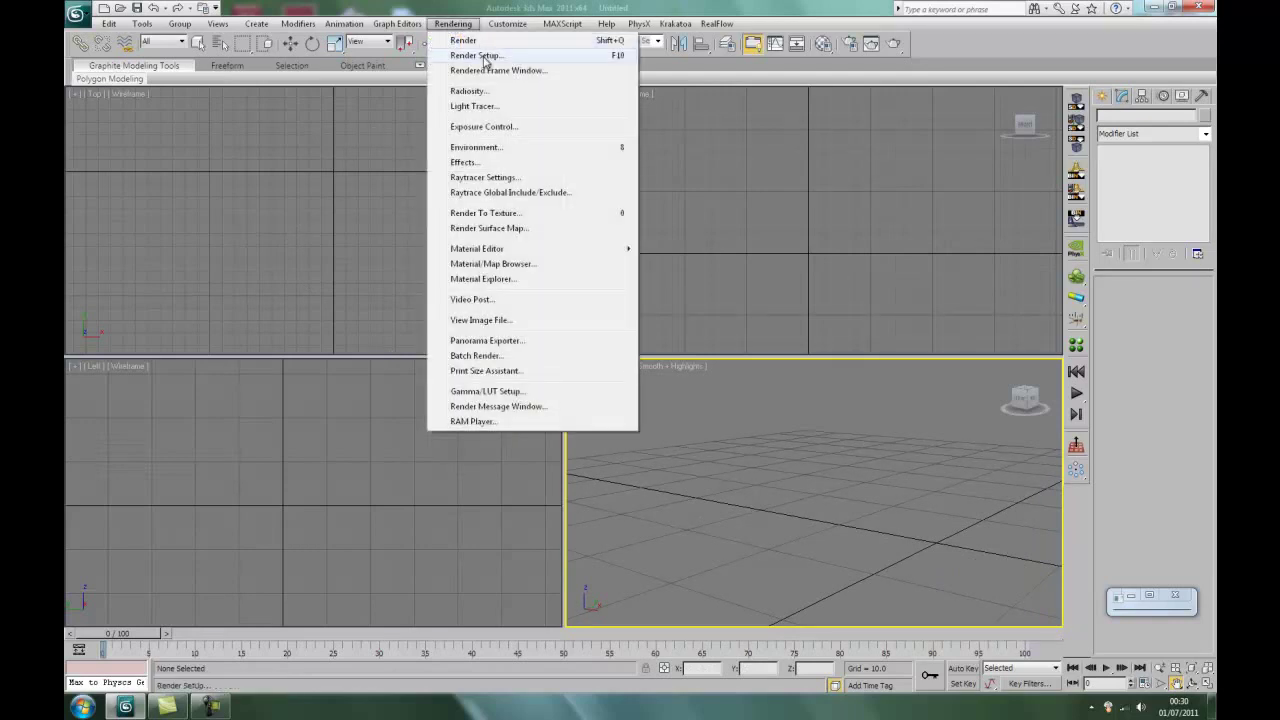
click(475, 56)
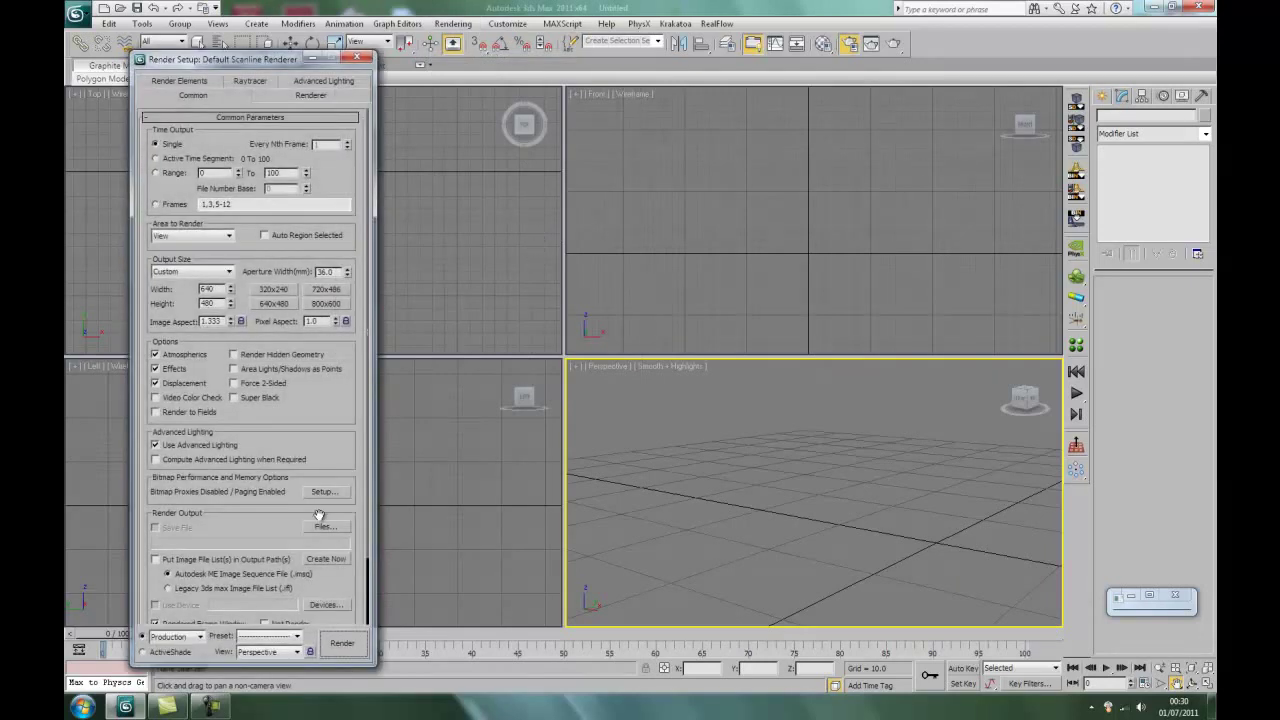
scroll(303, 455, down, 2)
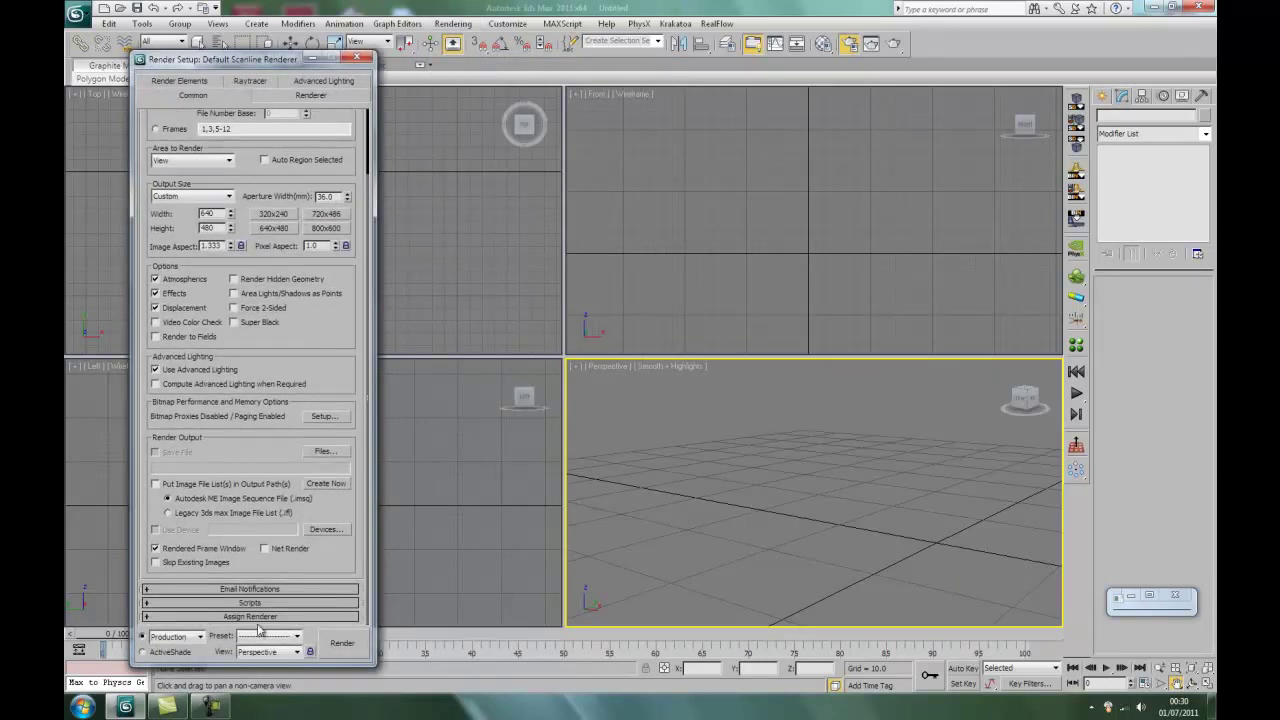
click(258, 618)
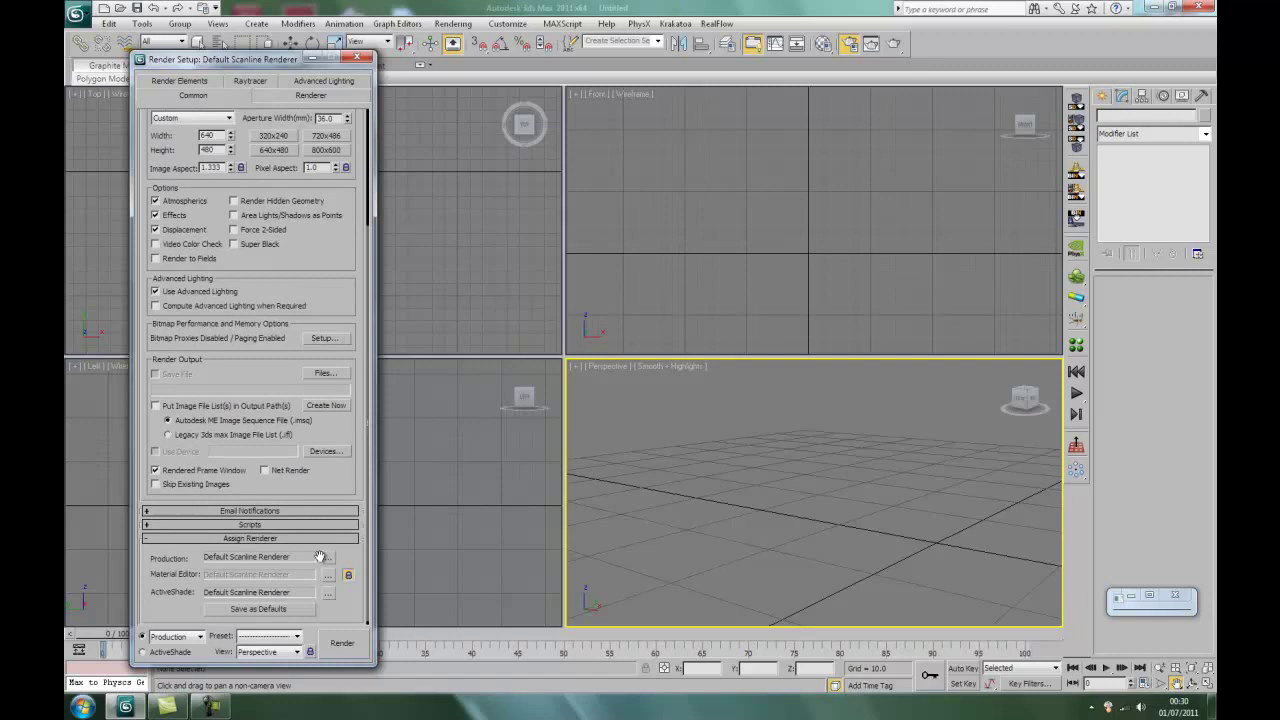
click(328, 557)
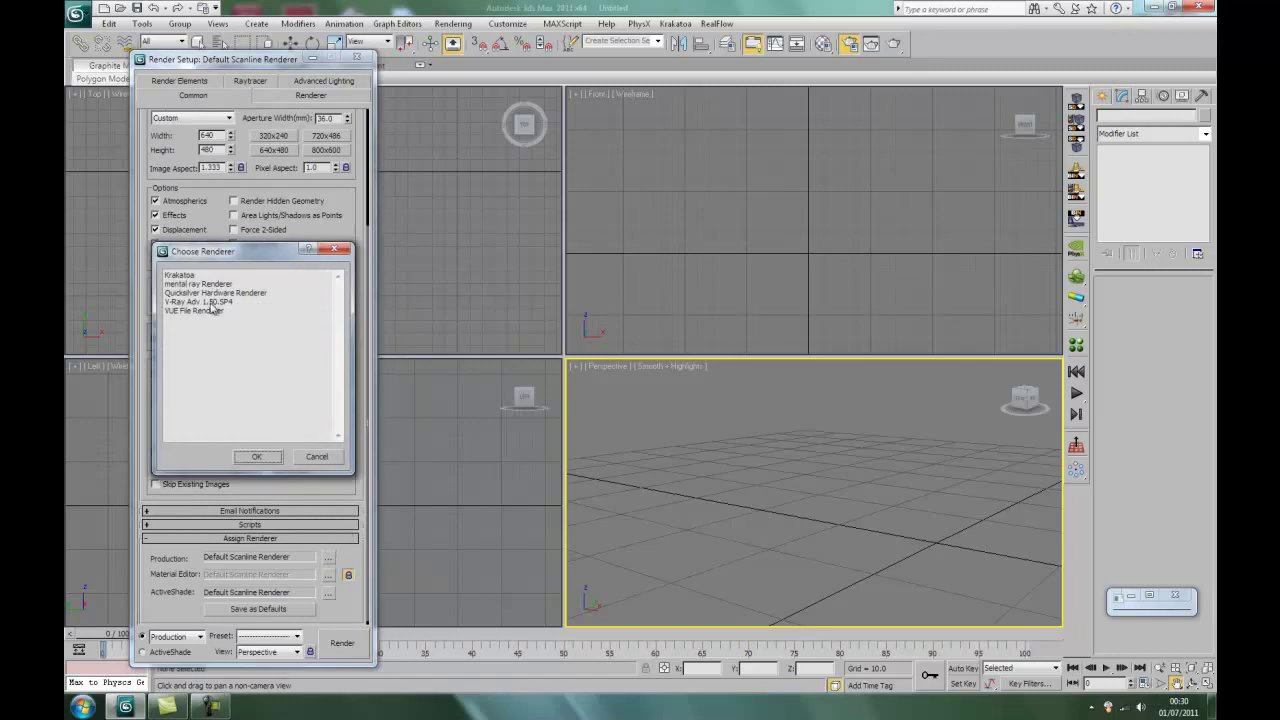
click(178, 304)
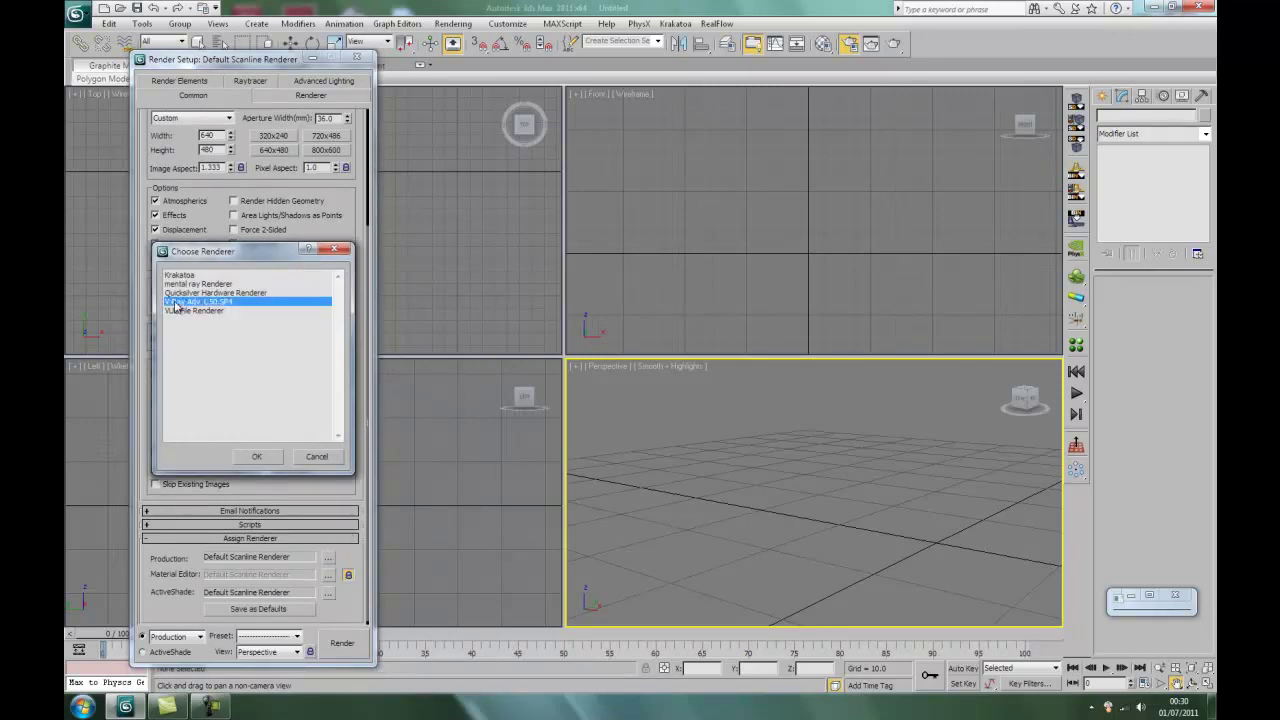
click(254, 458)
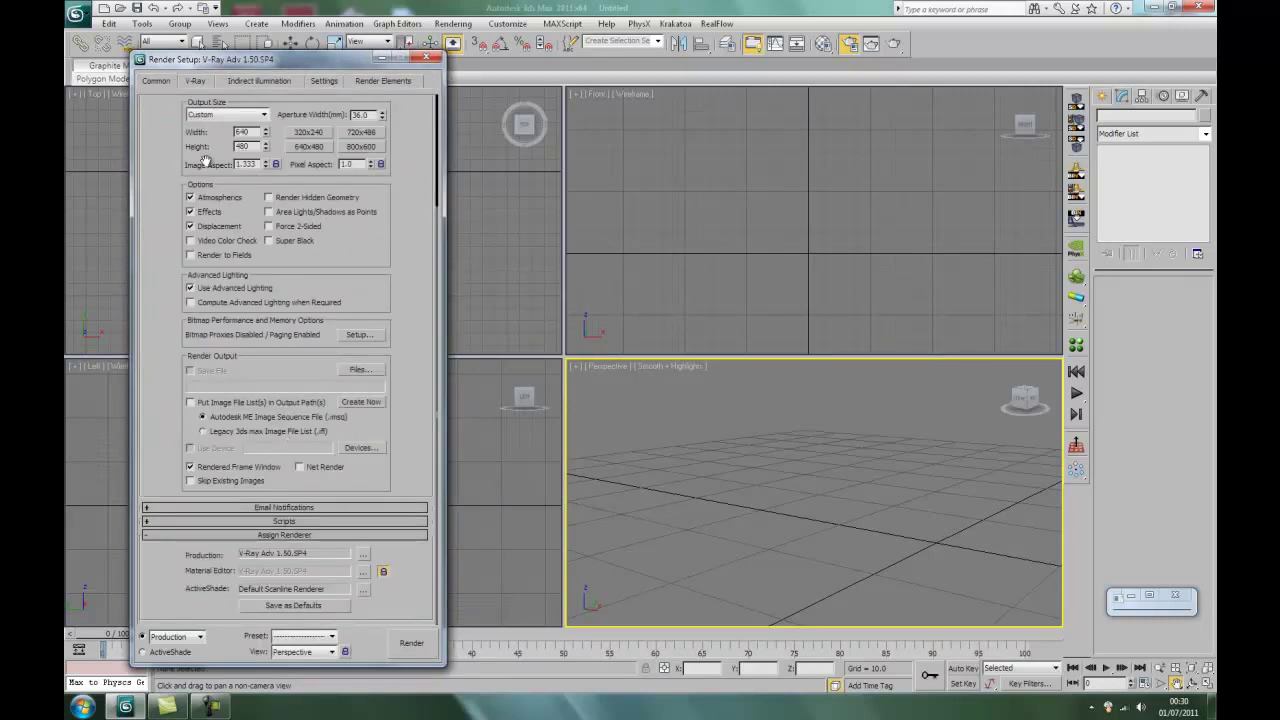
- Set V-Ray to Adaptive DMC sampling and VRaySincFilter, and enable Sub-pixel mapping and Clamp output
click(197, 86)
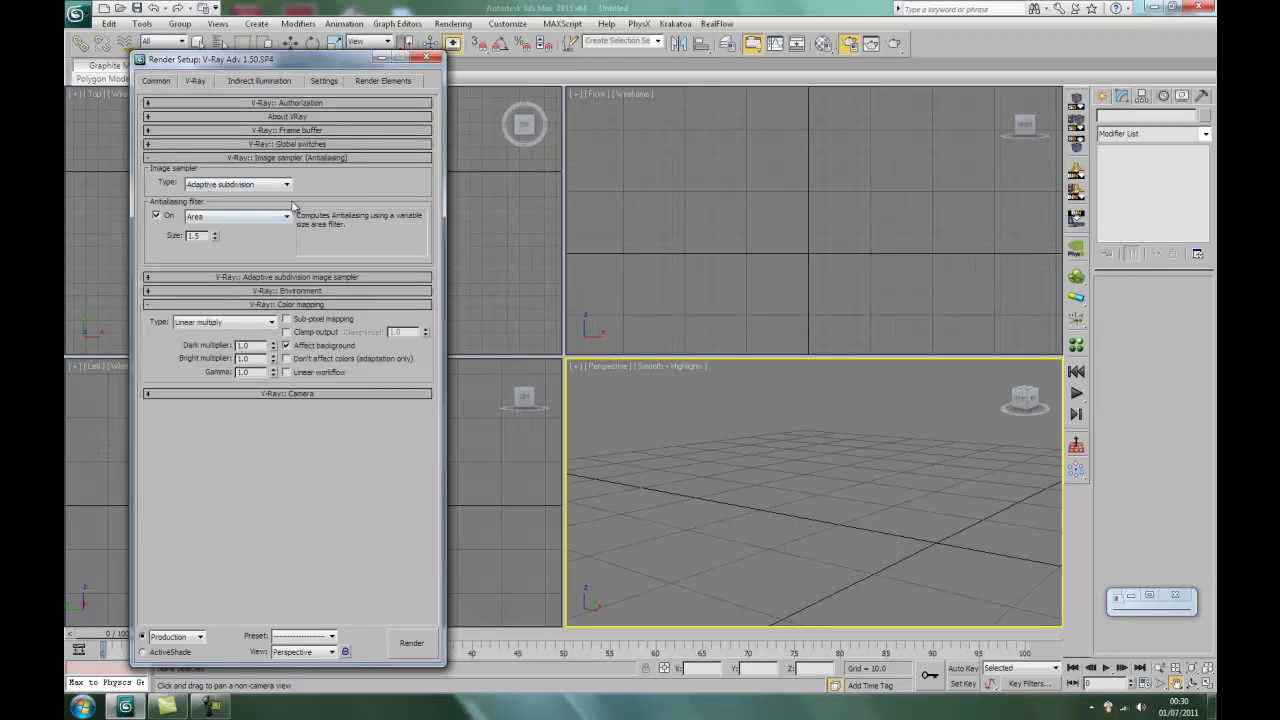
click(288, 188)
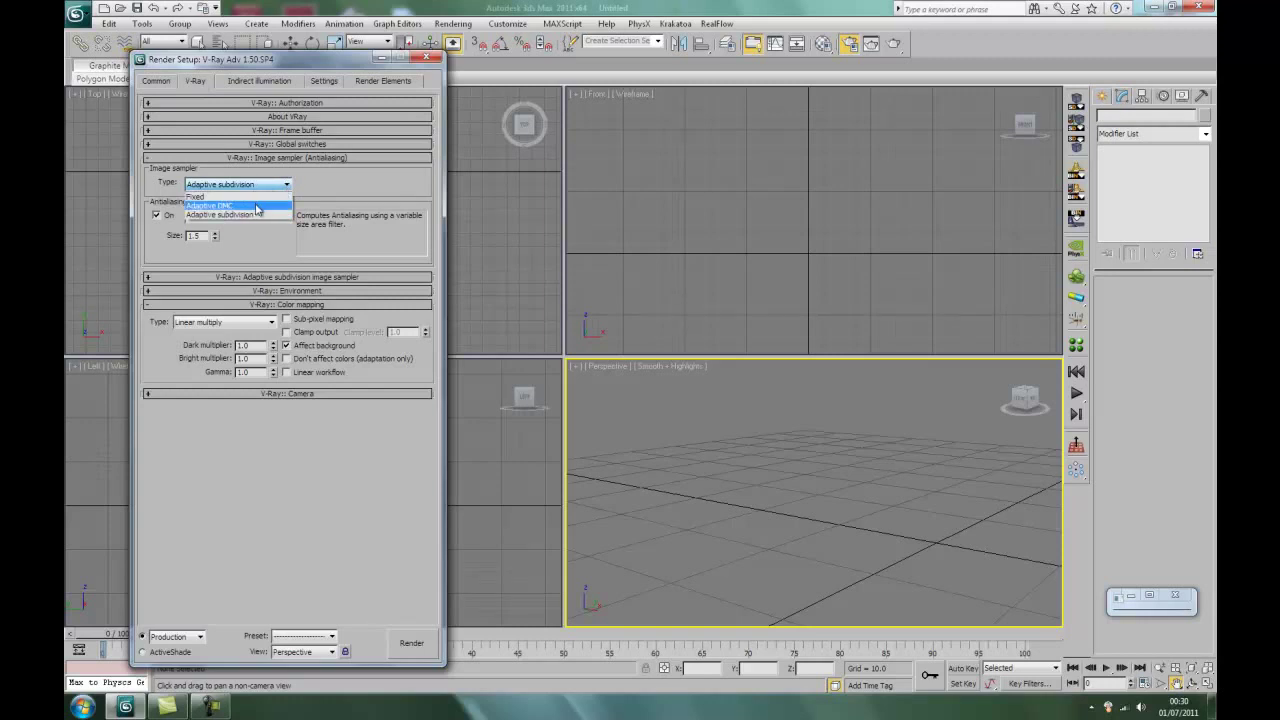
click(210, 205)
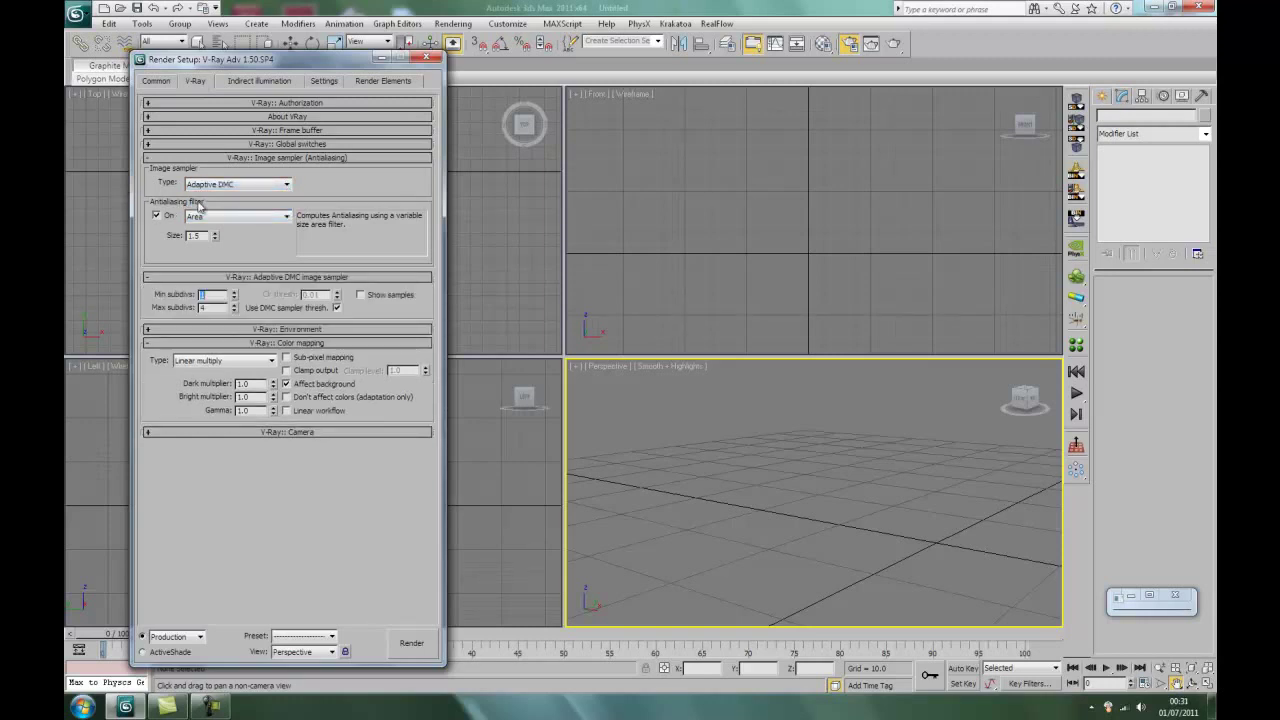
click(287, 218)
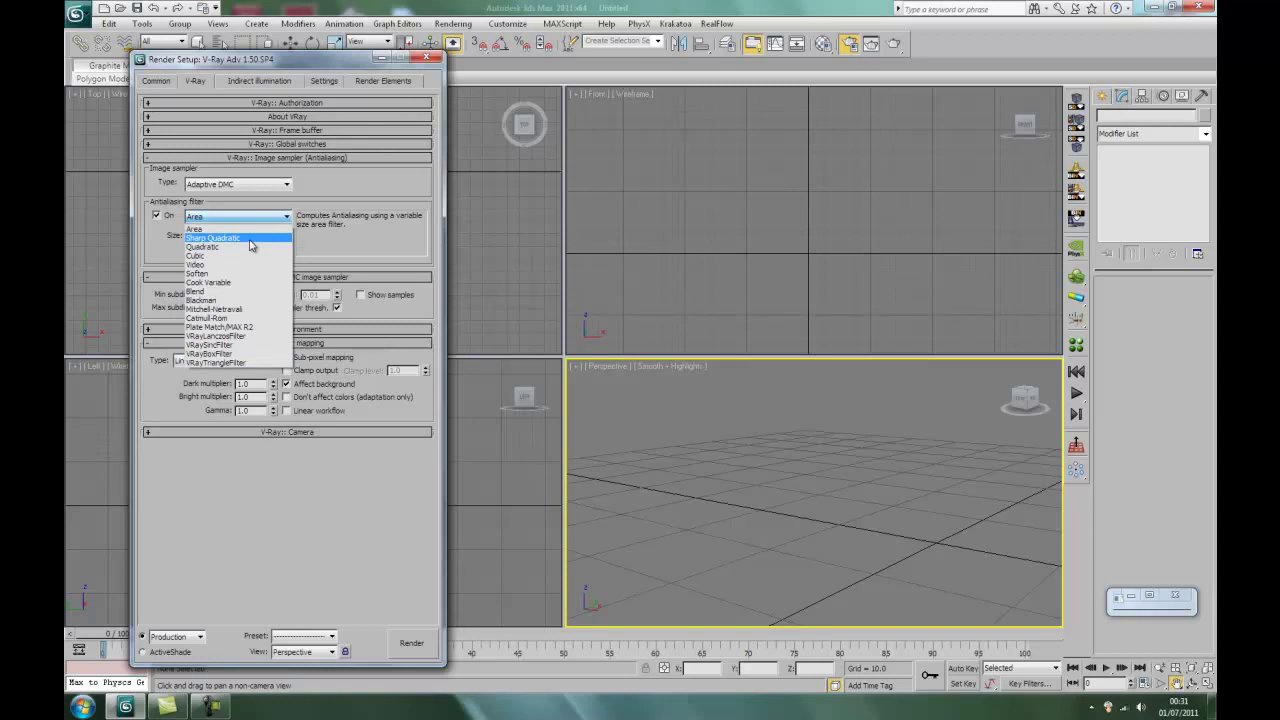
click(250, 346)
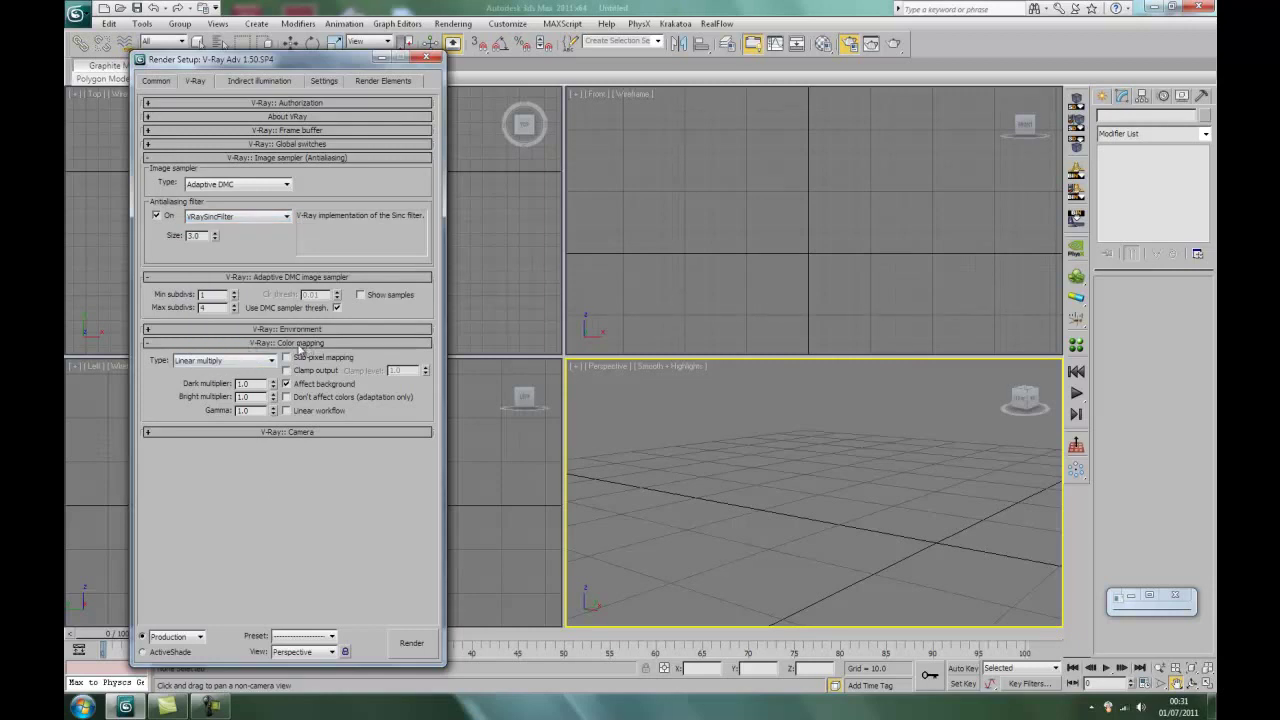
click(287, 357)
click(288, 371)
click(252, 158)
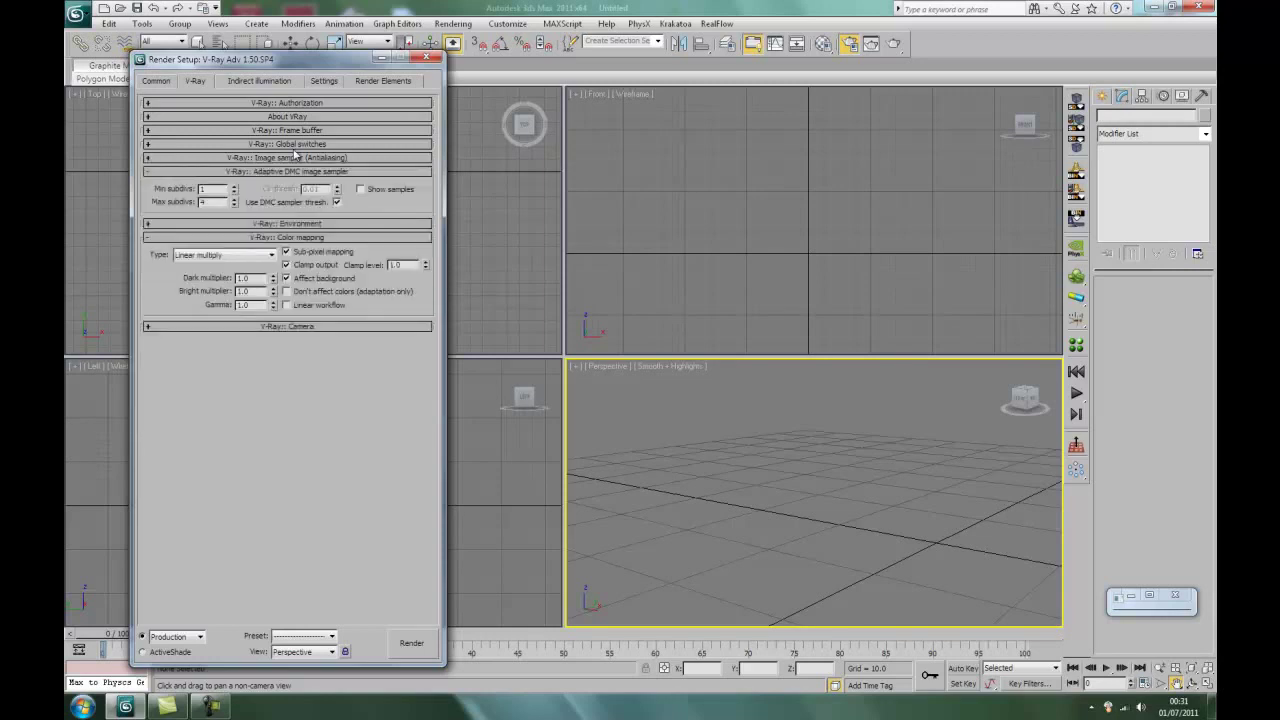
- Turn on V-Ray GI with Light cache secondary bounces and a Medium irradiance map preset
click(268, 82)
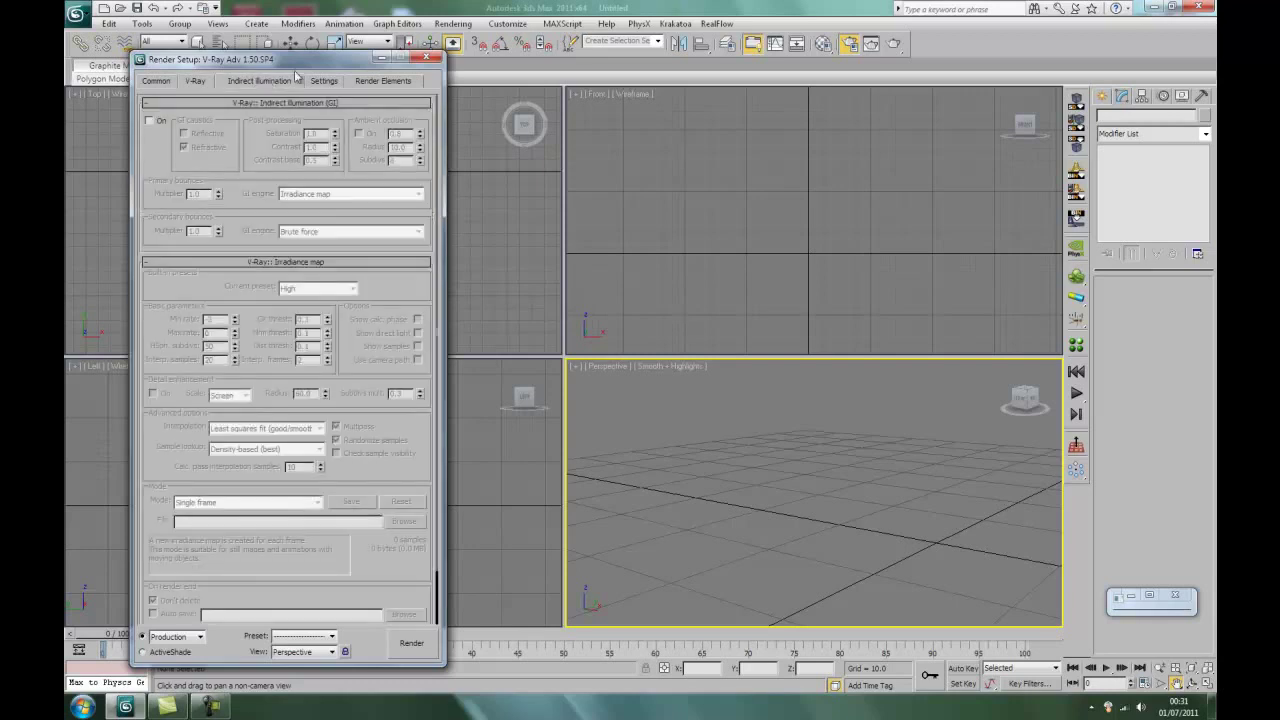
click(149, 121)
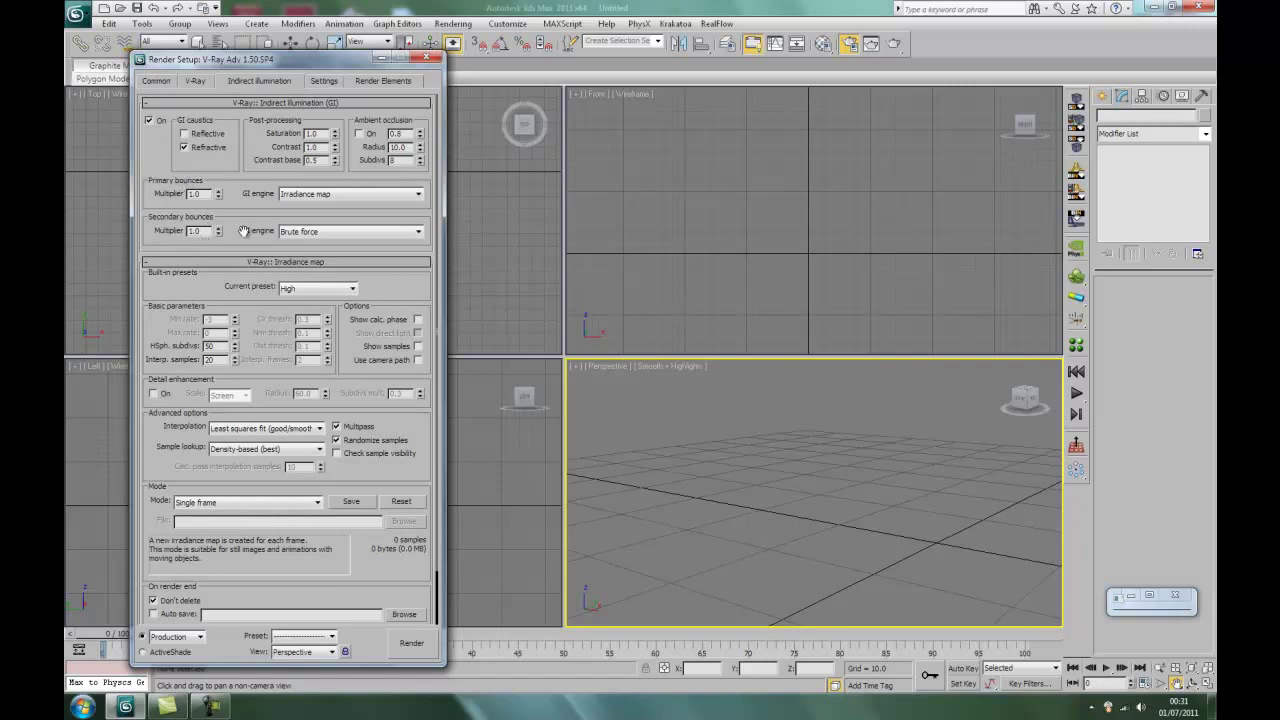
click(366, 232)
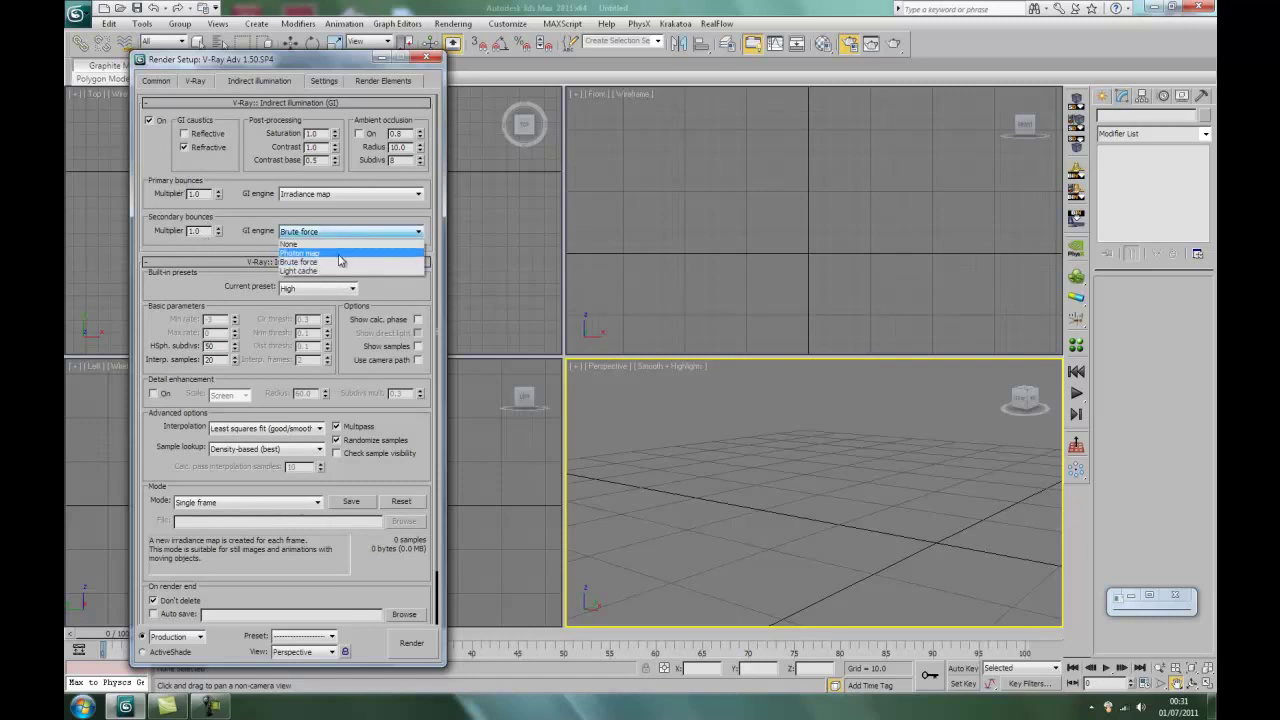
click(354, 270)
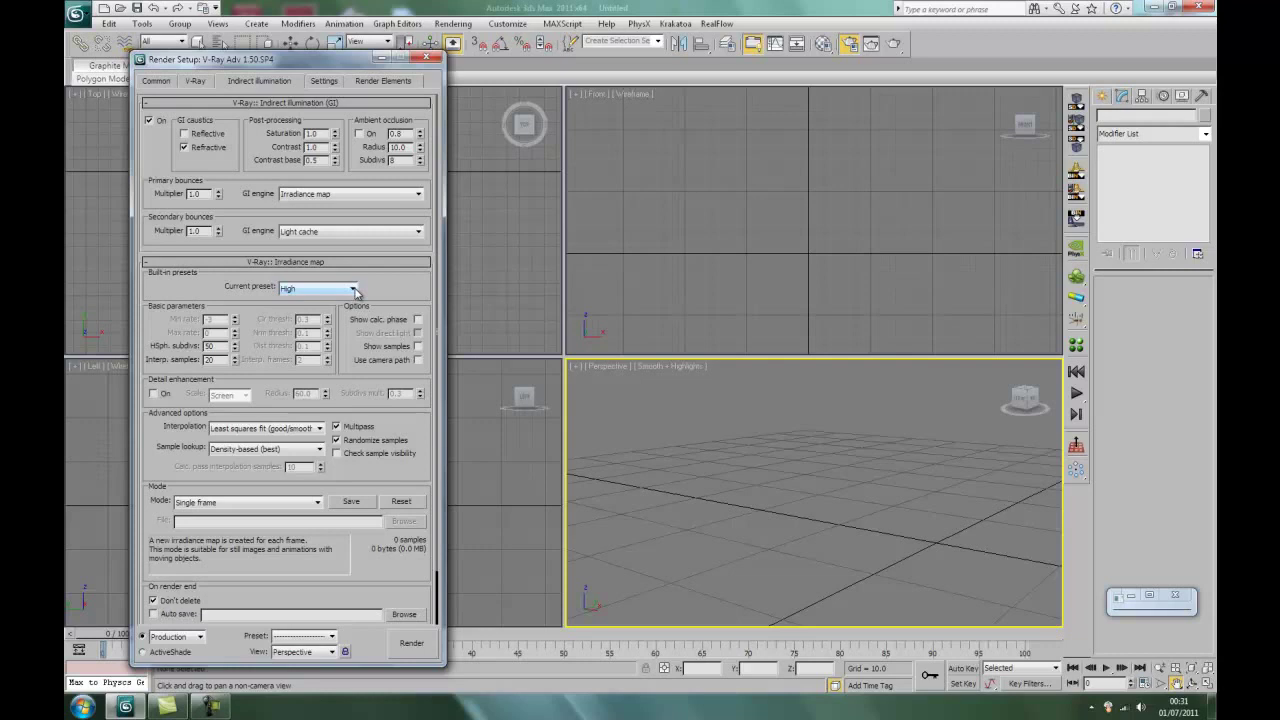
click(353, 289)
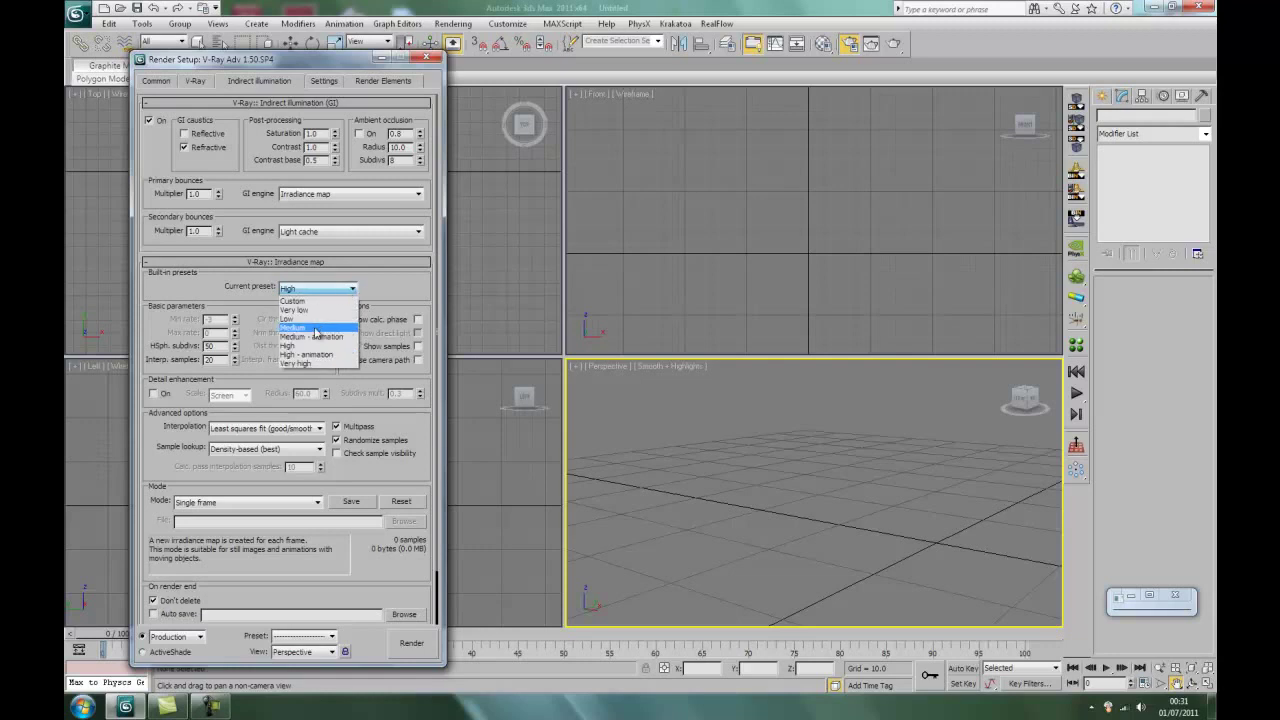
click(315, 328)
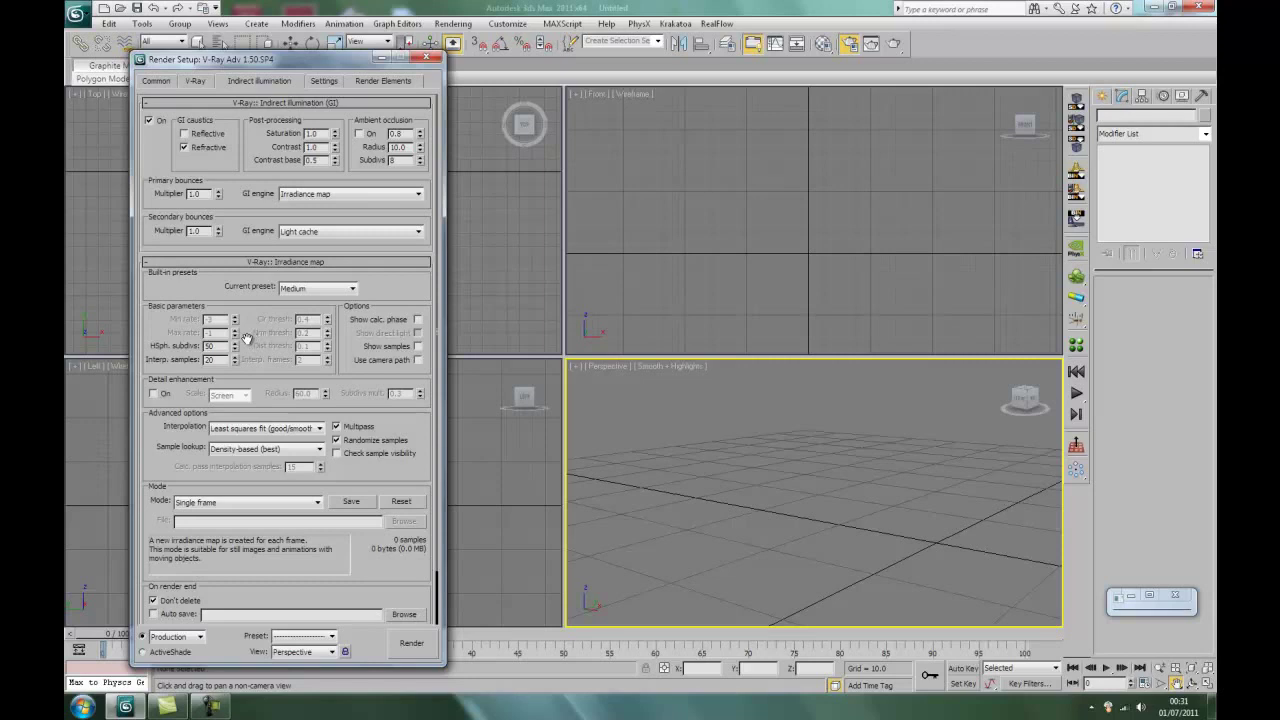
scroll(249, 320, down, 2)
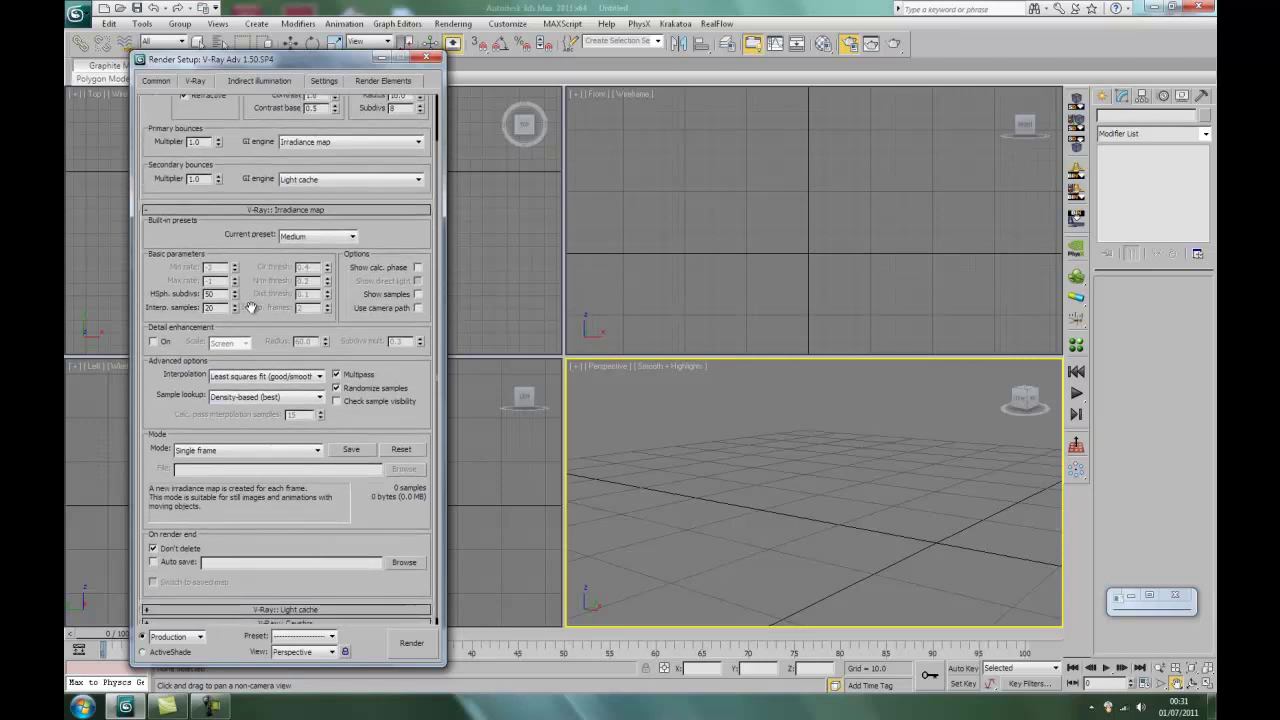
scroll(252, 312, up, 2)
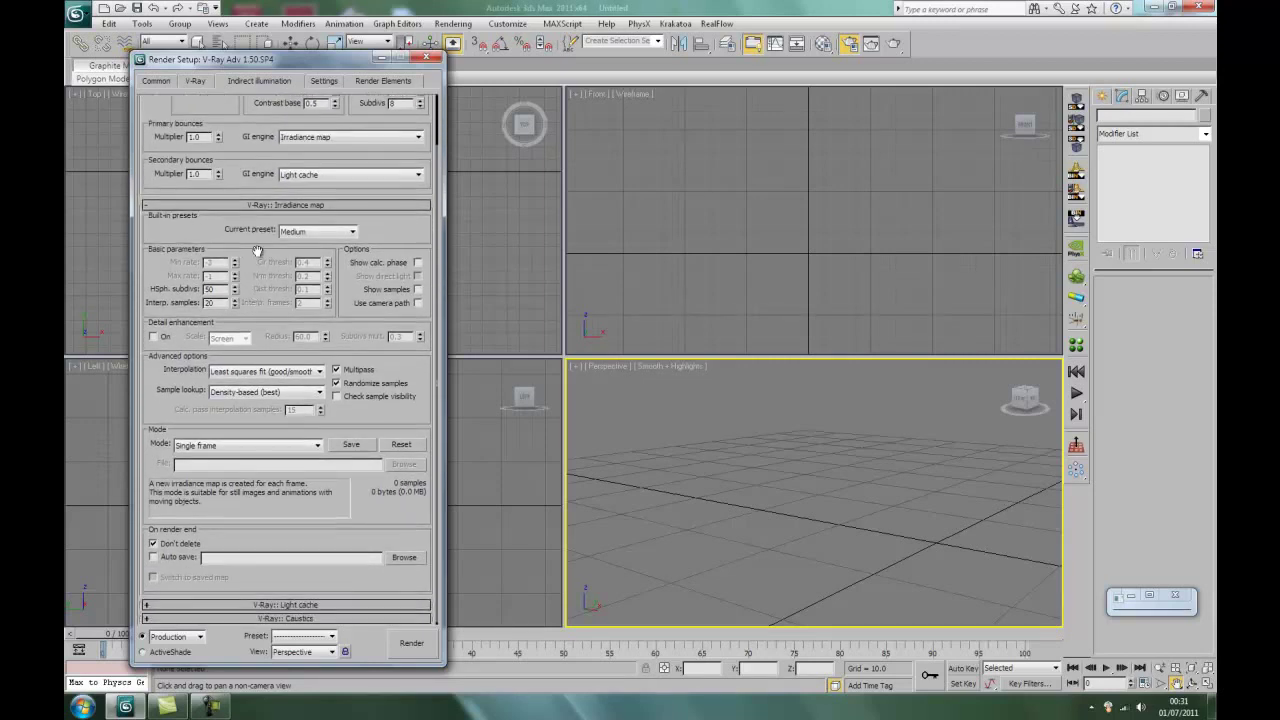
click(253, 447)
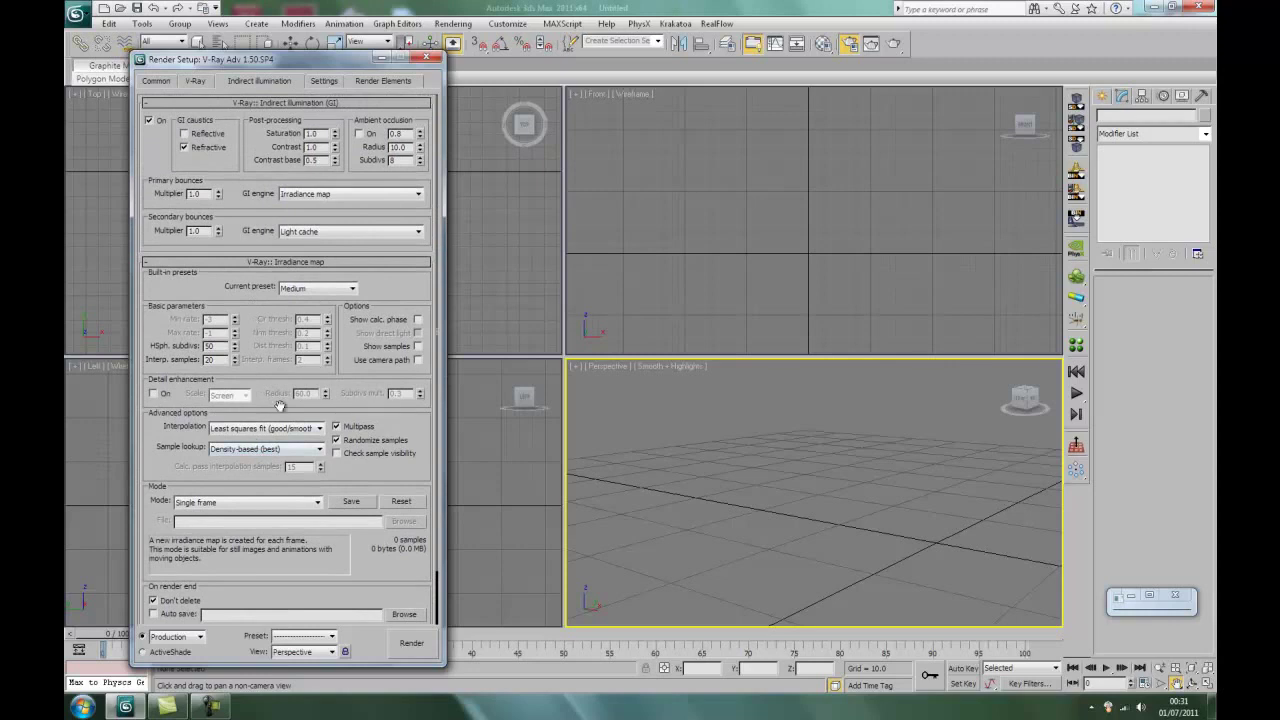
click(323, 81)
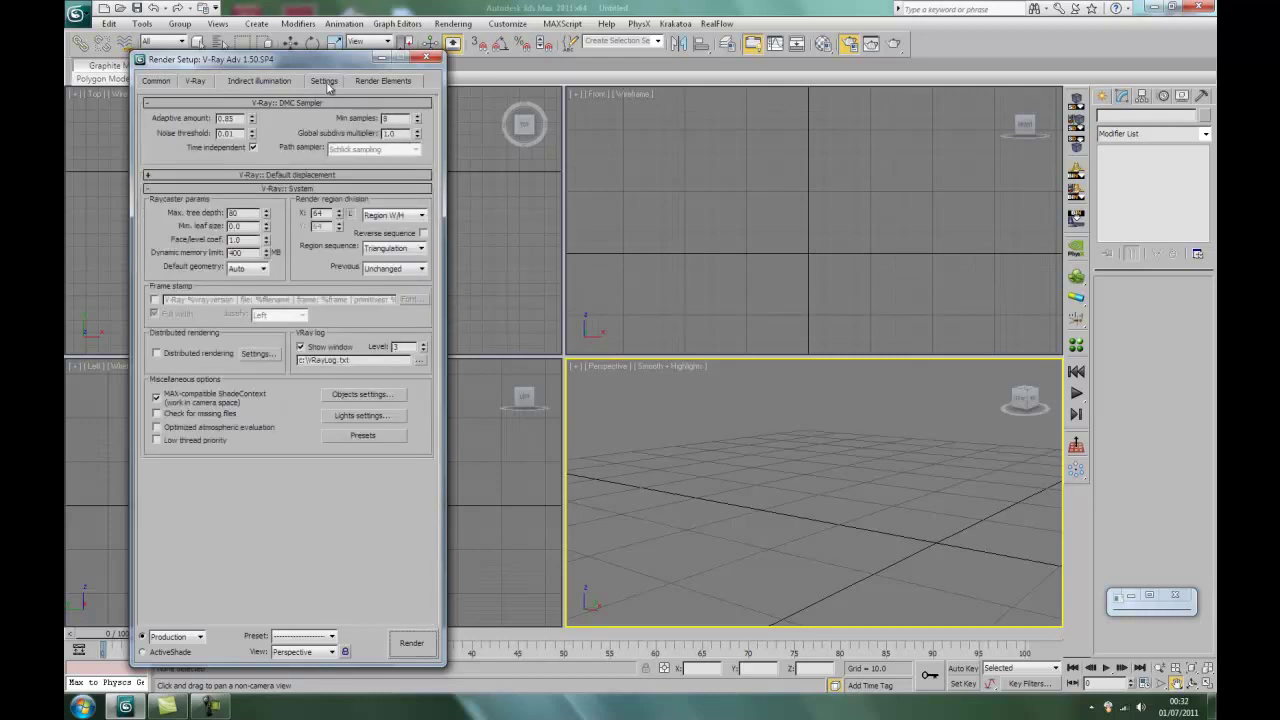
click(270, 84)
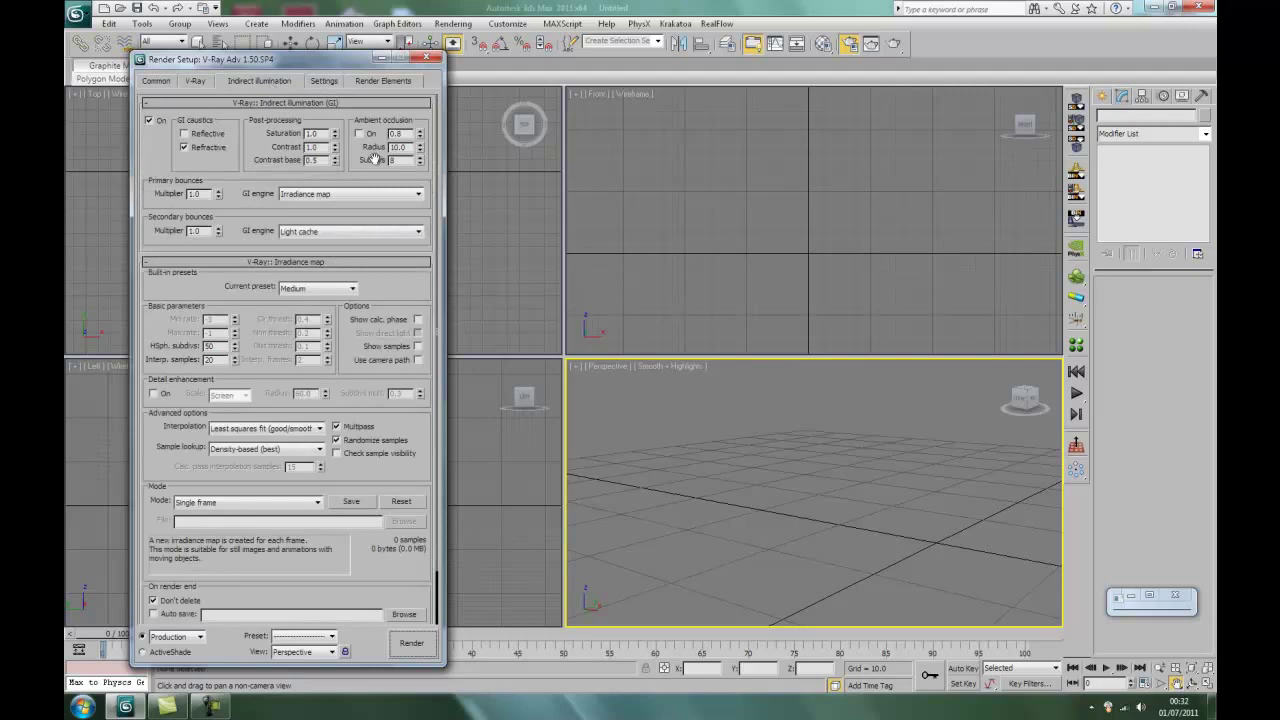
- Close Render Setup and create Sphere001 with radius 60.319 at the scene origin
click(428, 57)
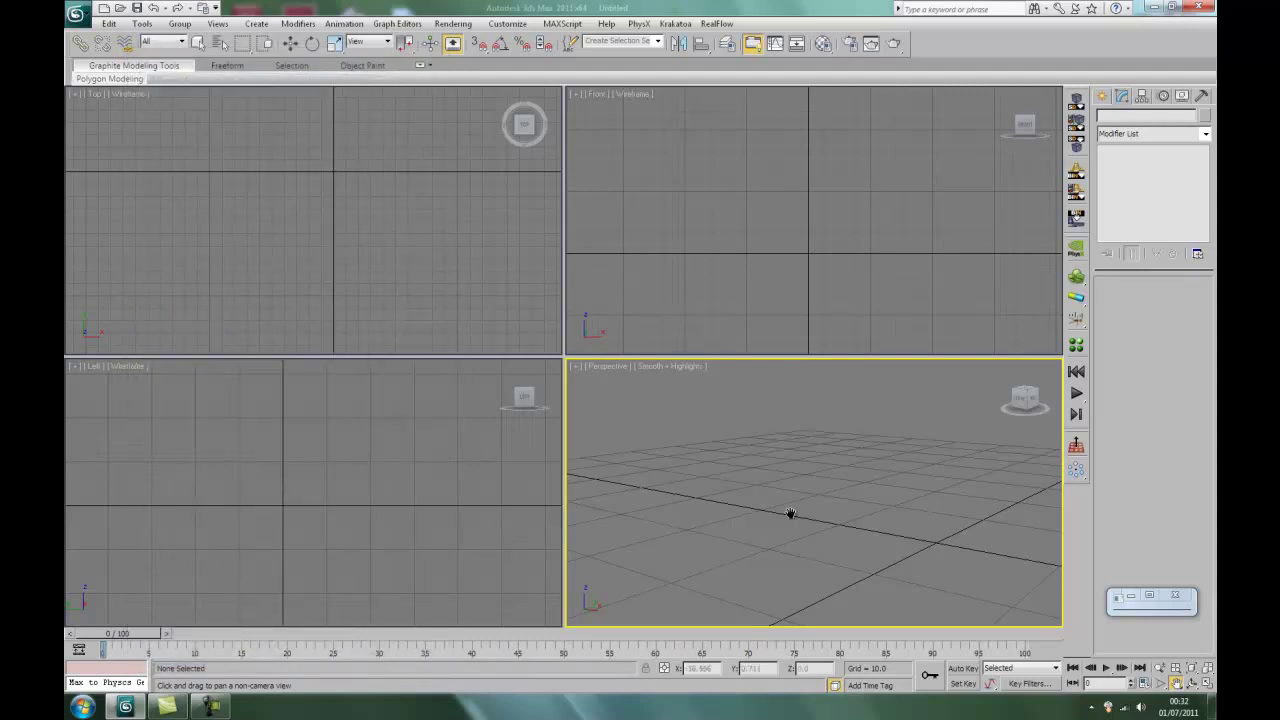
drag(838, 548, 810, 516)
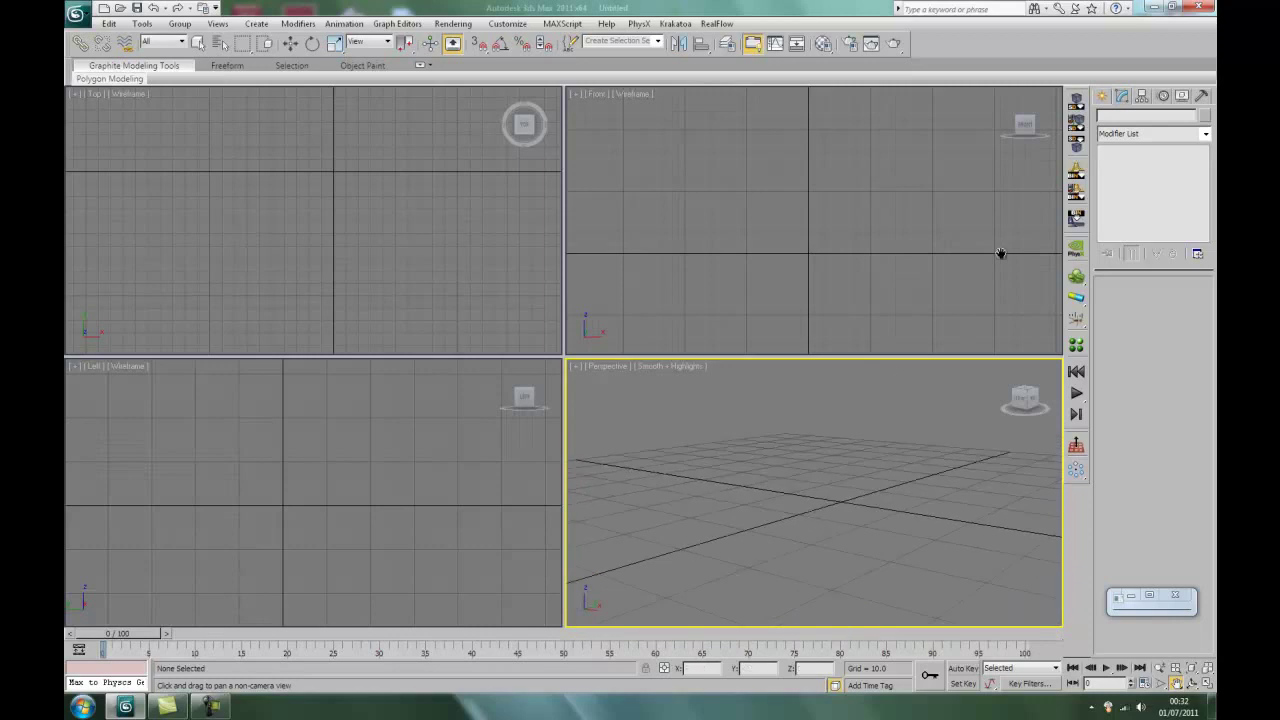
click(1102, 96)
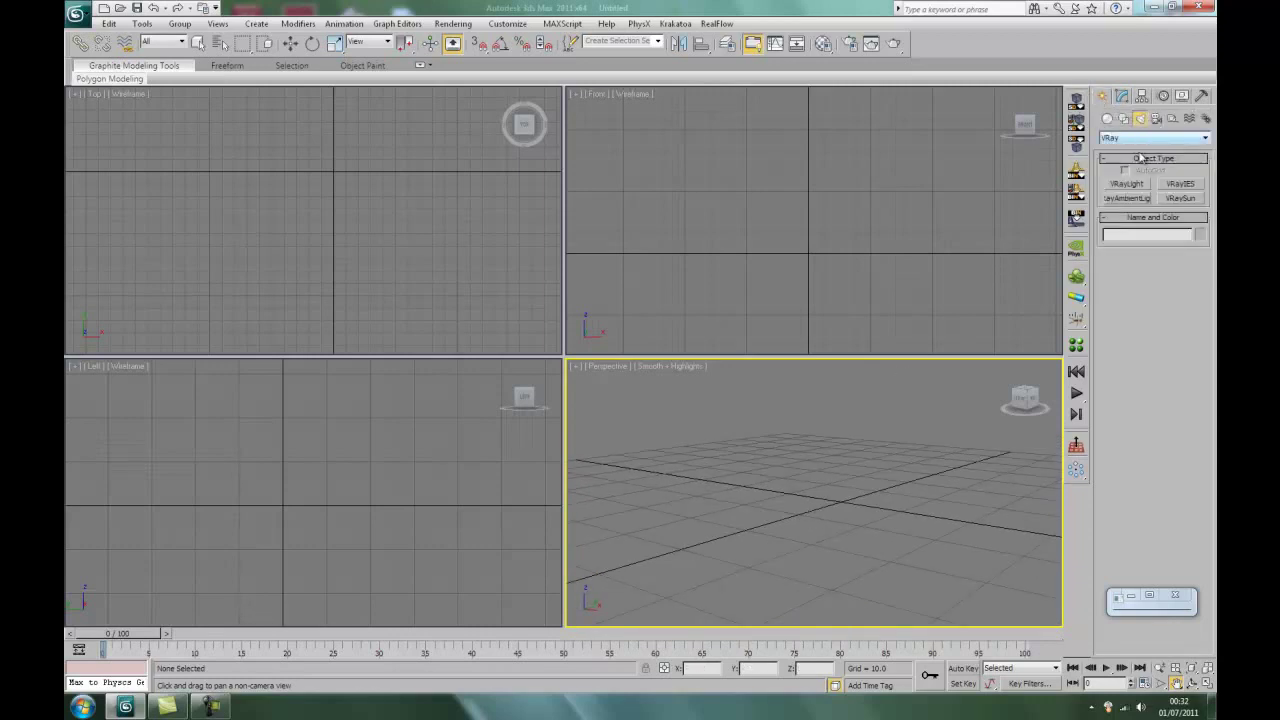
click(1107, 118)
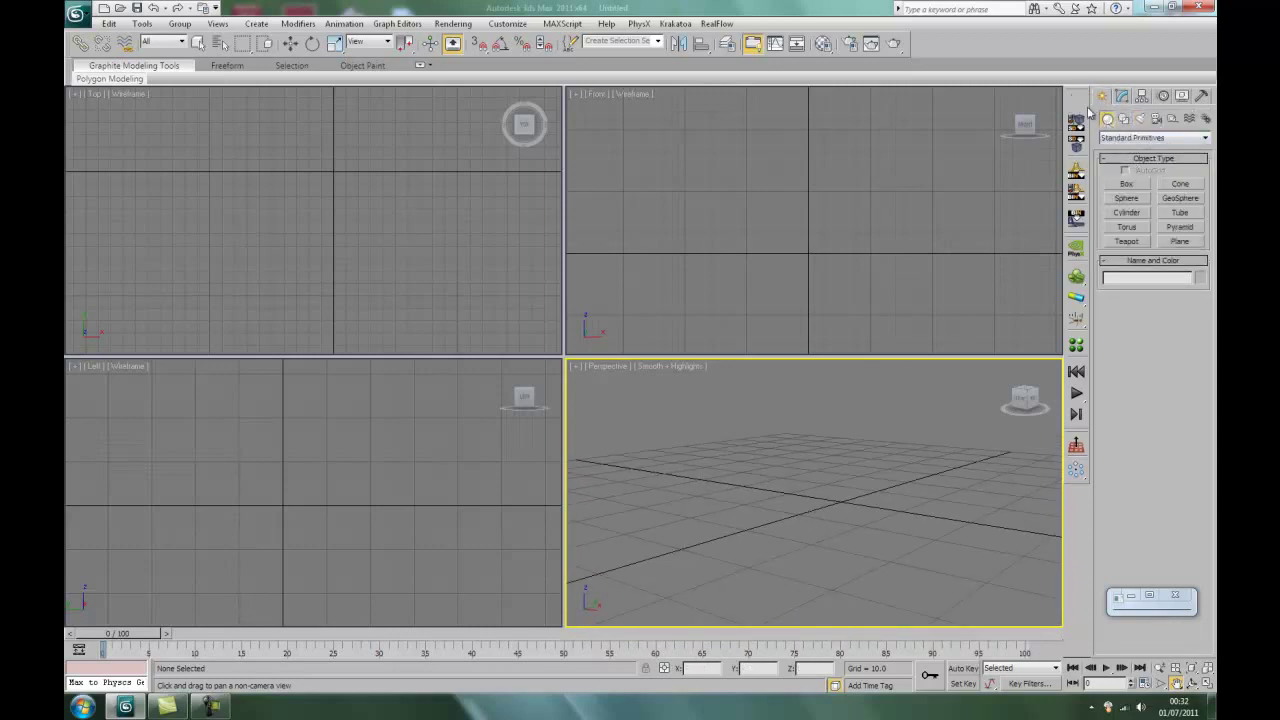
click(1127, 198)
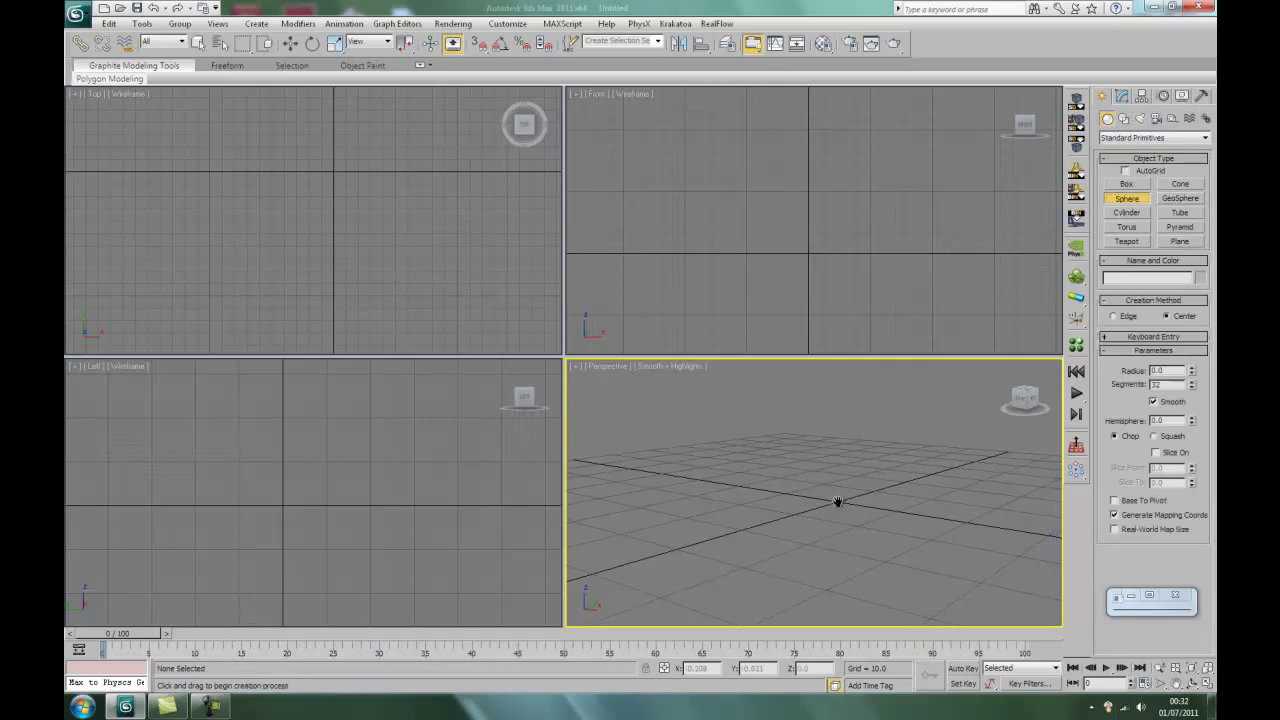
middle_drag(837, 503, 765, 500)
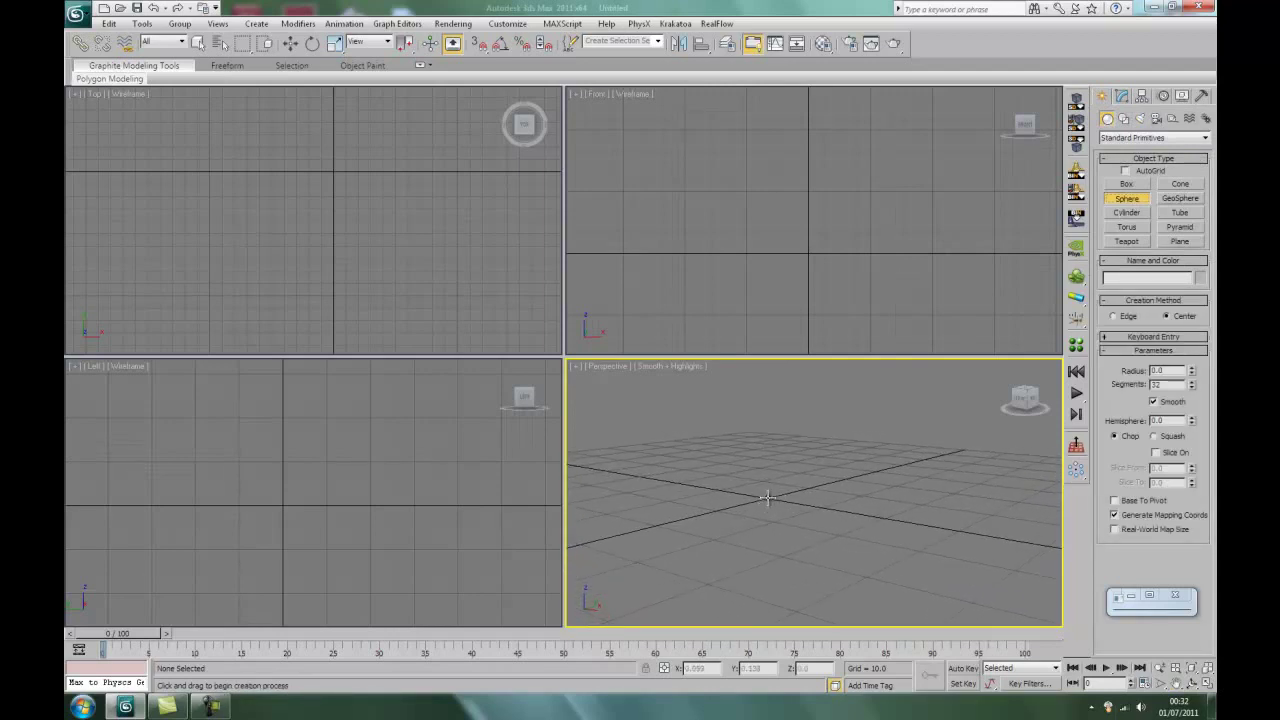
drag(767, 497, 960, 580)
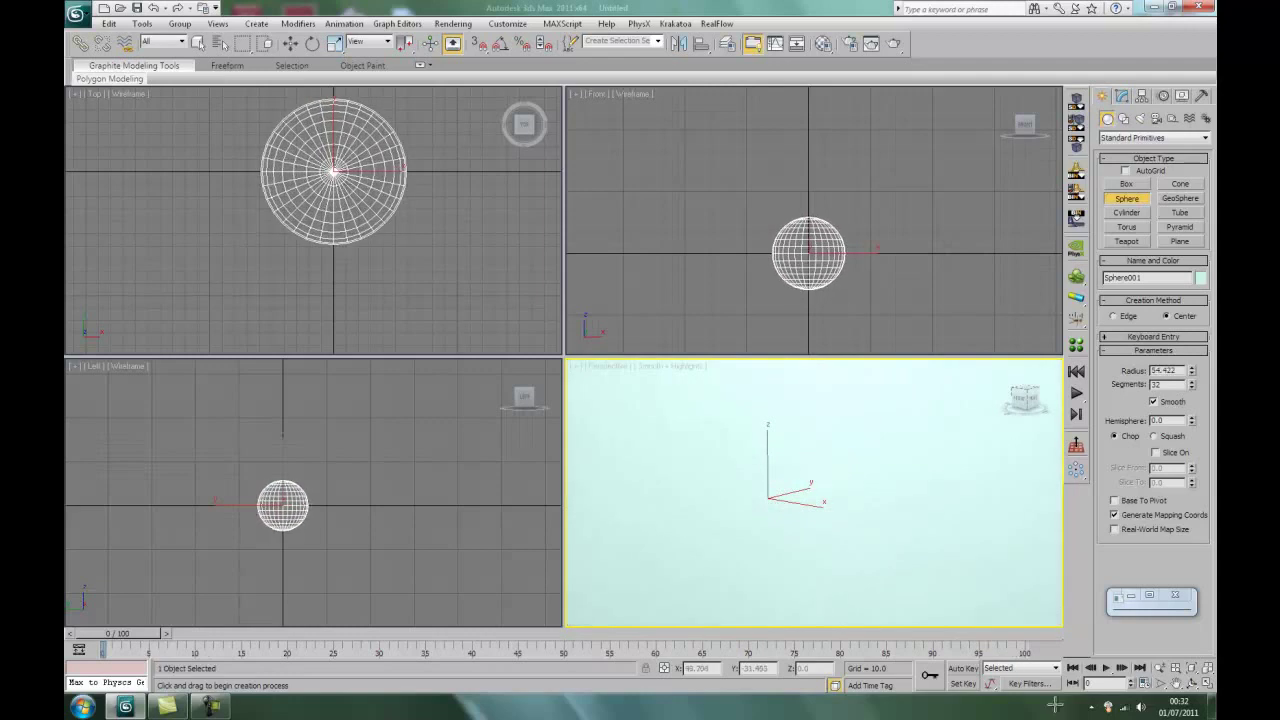
drag(1010, 668, 1068, 716)
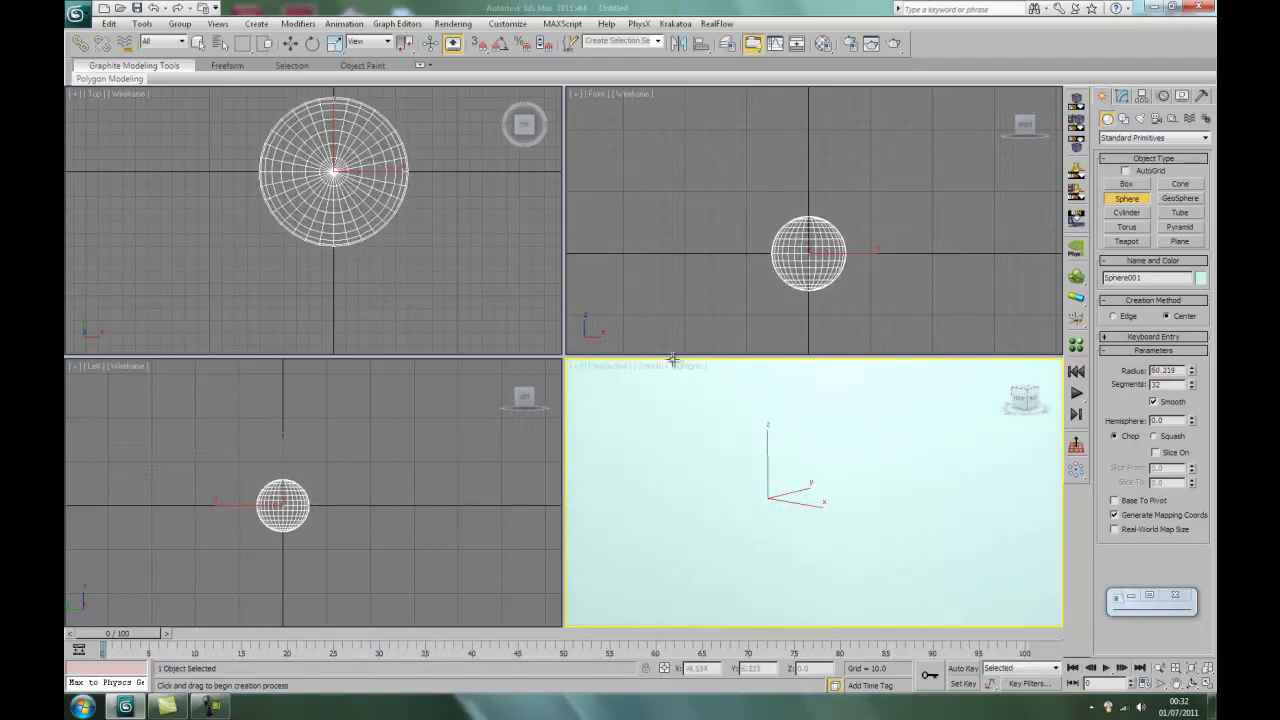
click(198, 43)
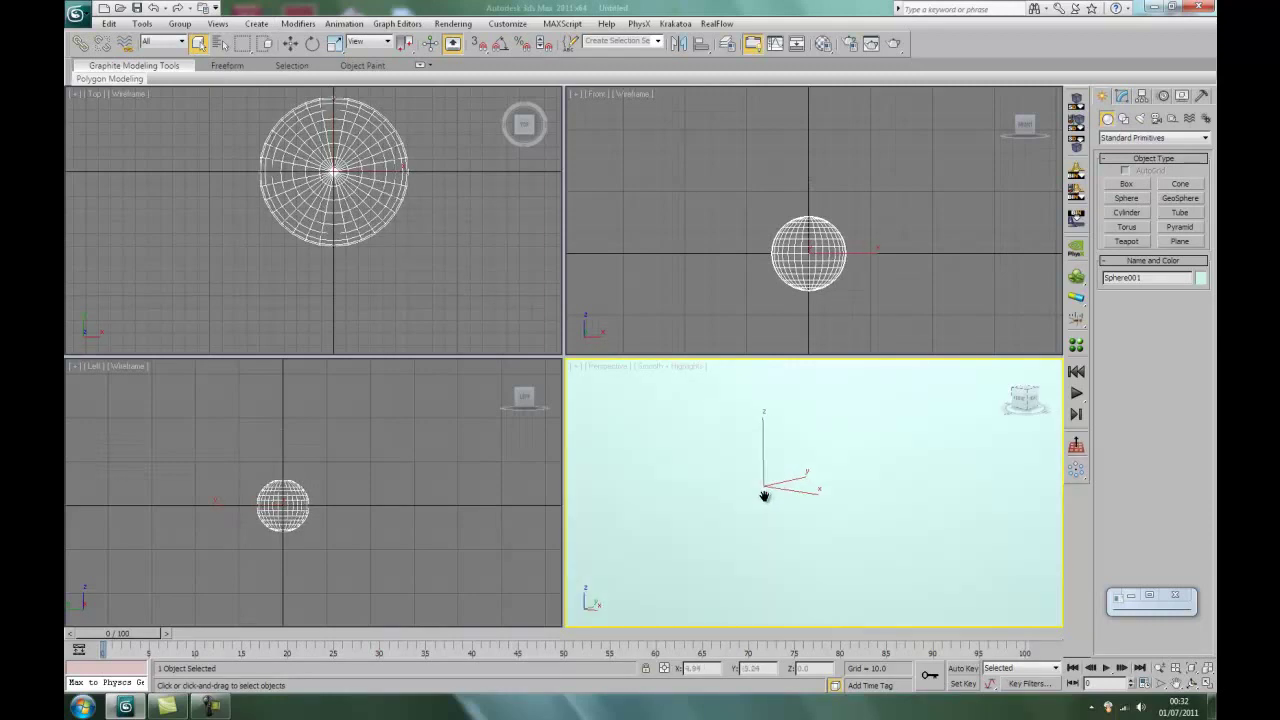
- Maximize the Perspective viewport and pan the view down
middle_drag(760, 498, 800, 493)
click(1207, 683)
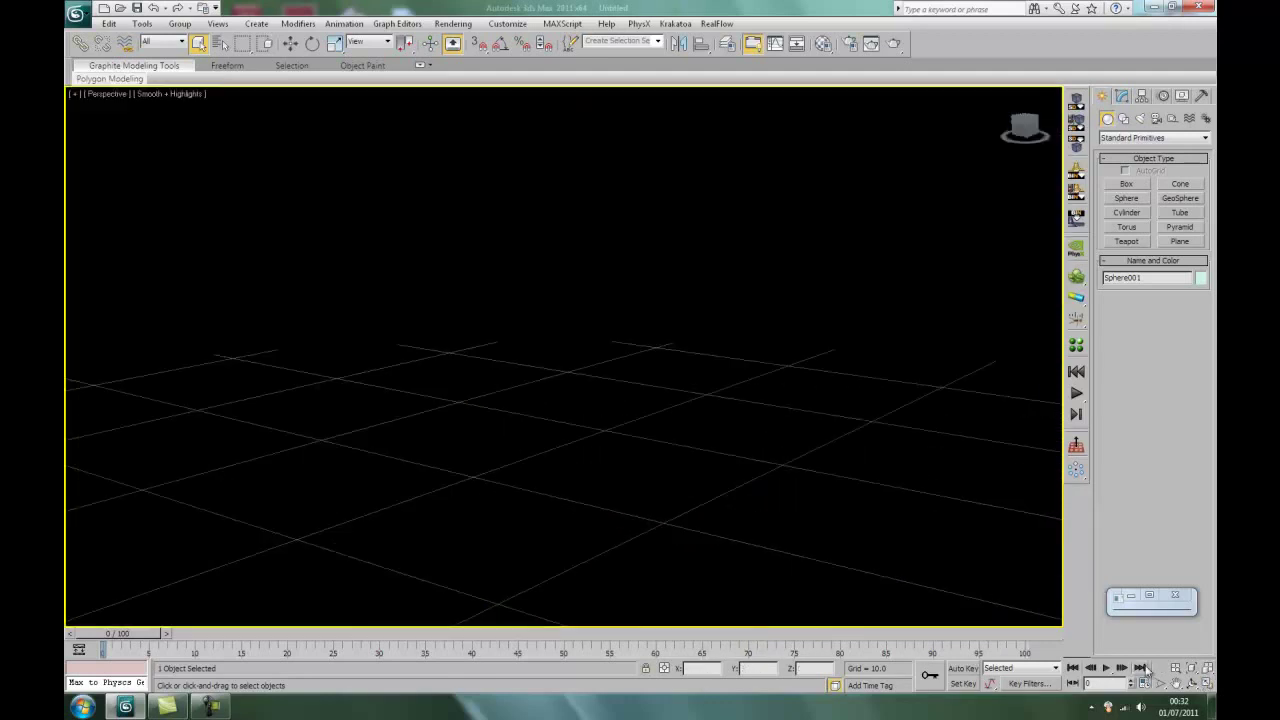
middle_drag(603, 377, 694, 466)
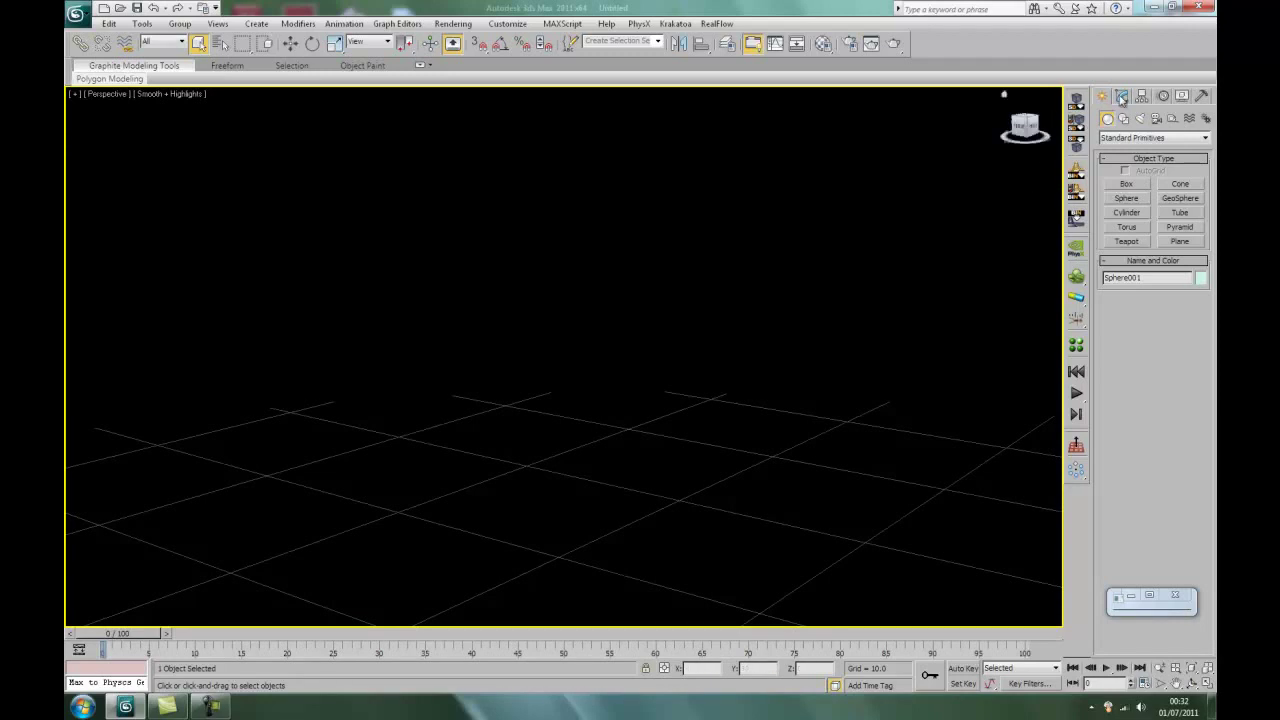
- Add a Shell modifier (Inner 0.0, Outer 1.0) to Sphere001
click(1123, 96)
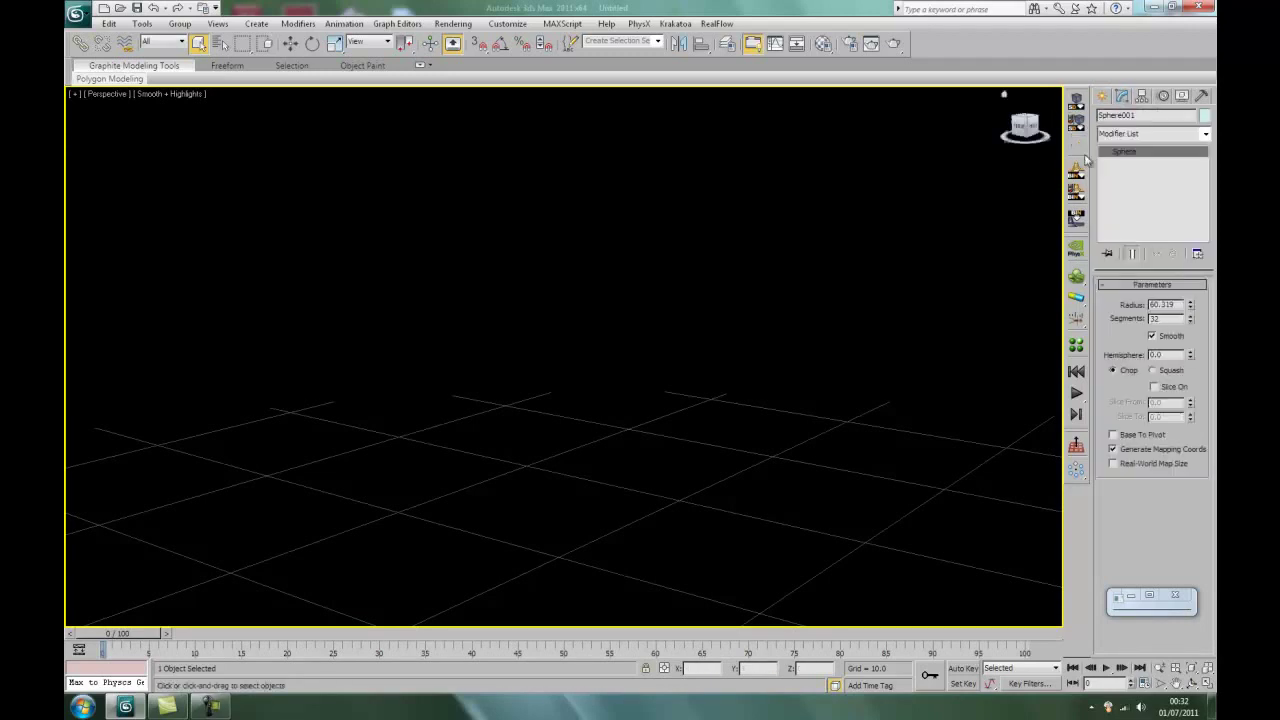
click(1206, 134)
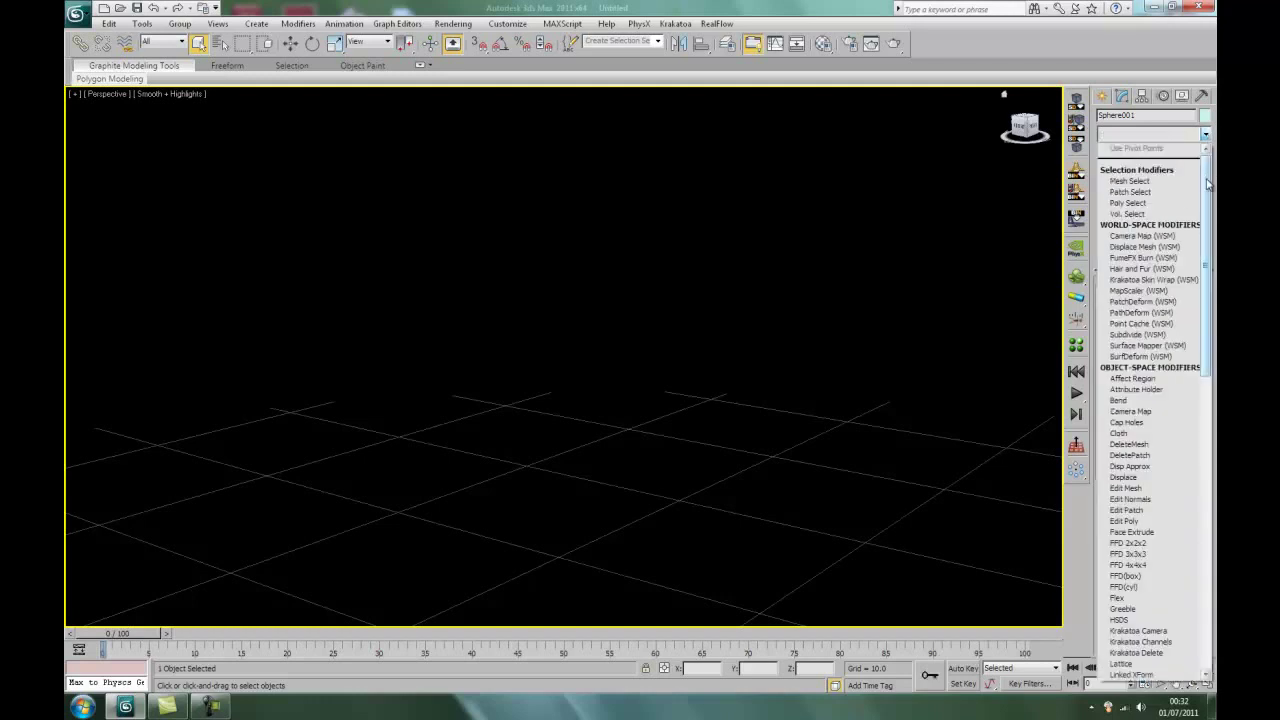
scroll(1200, 500, down, 10)
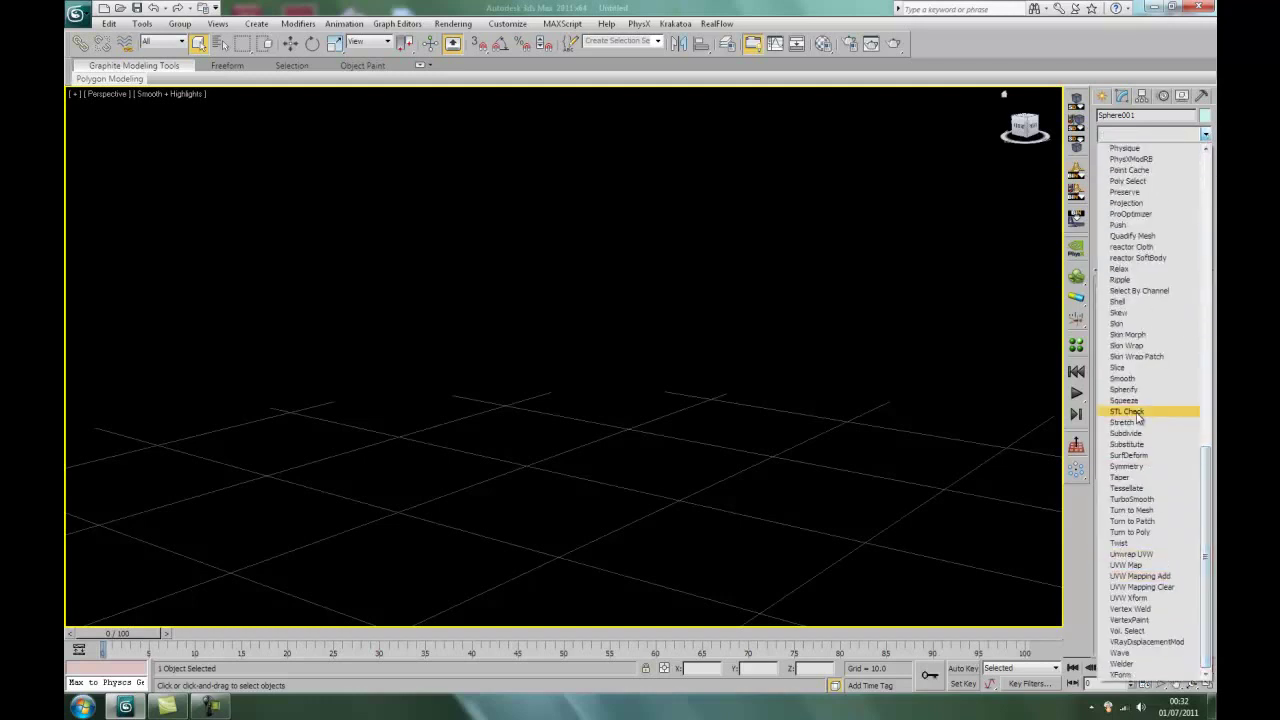
click(1136, 301)
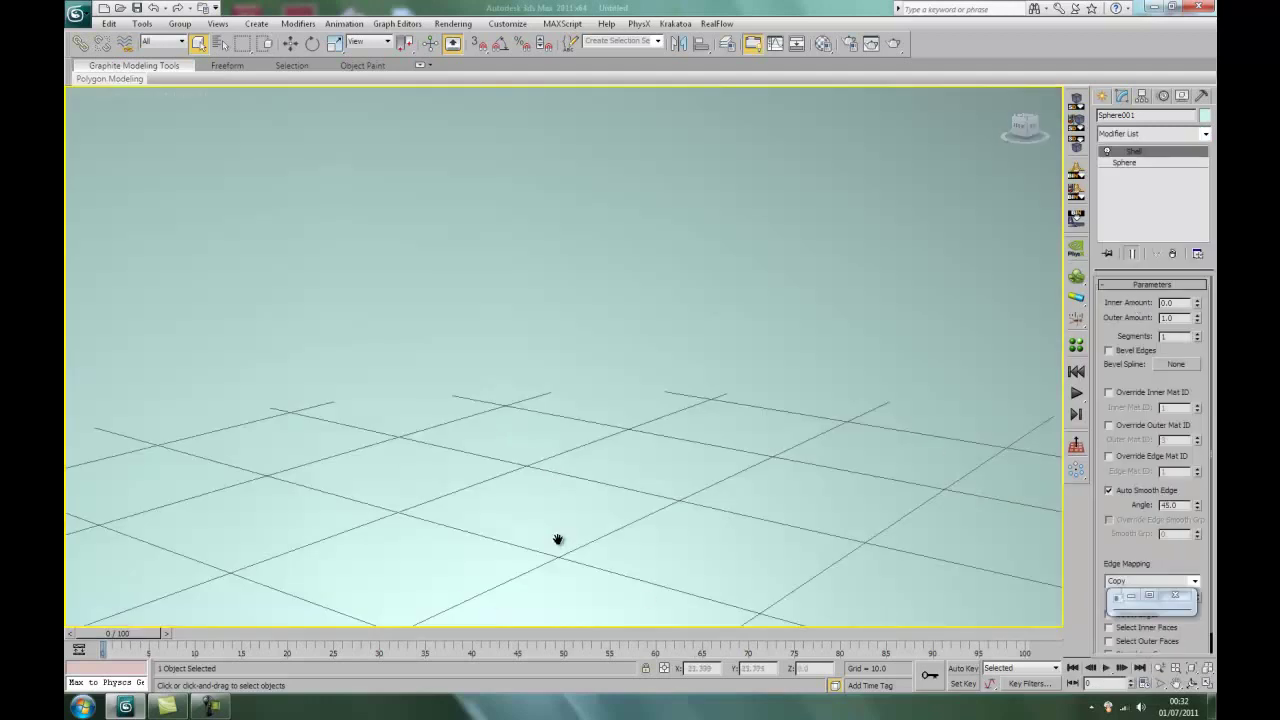
middle_drag(558, 540, 571, 517)
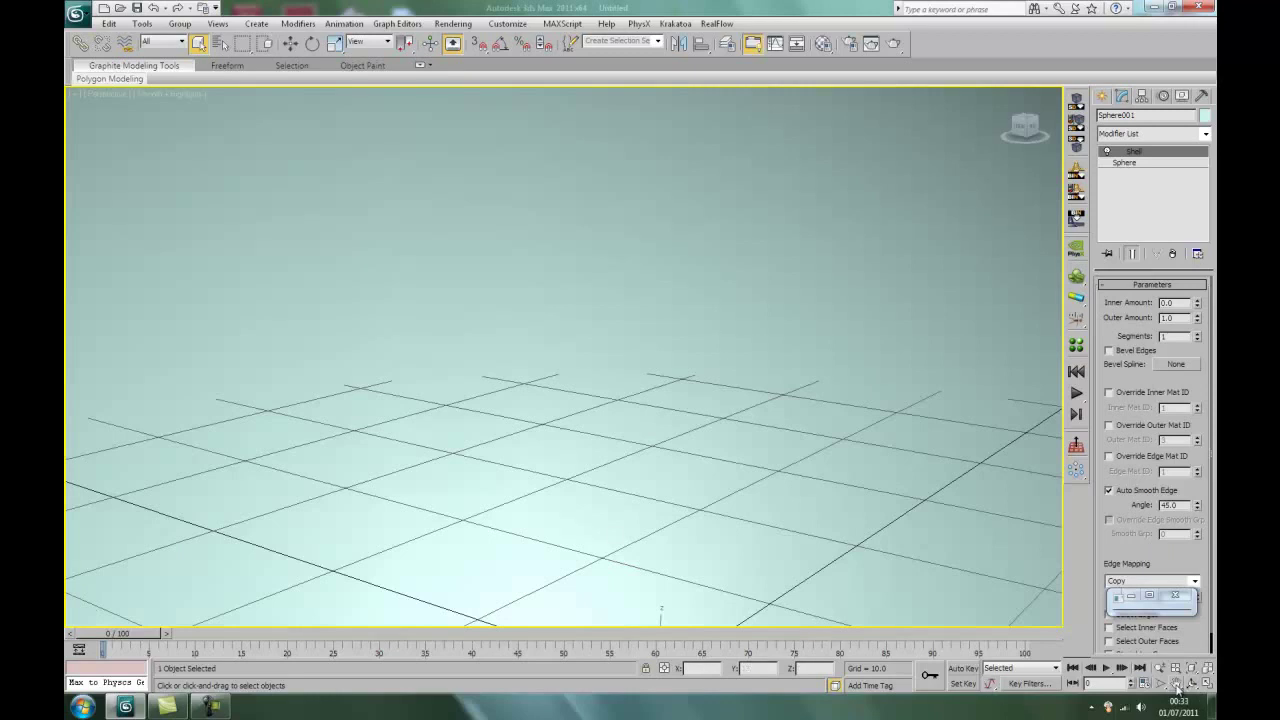
click(1178, 683)
drag(754, 516, 757, 386)
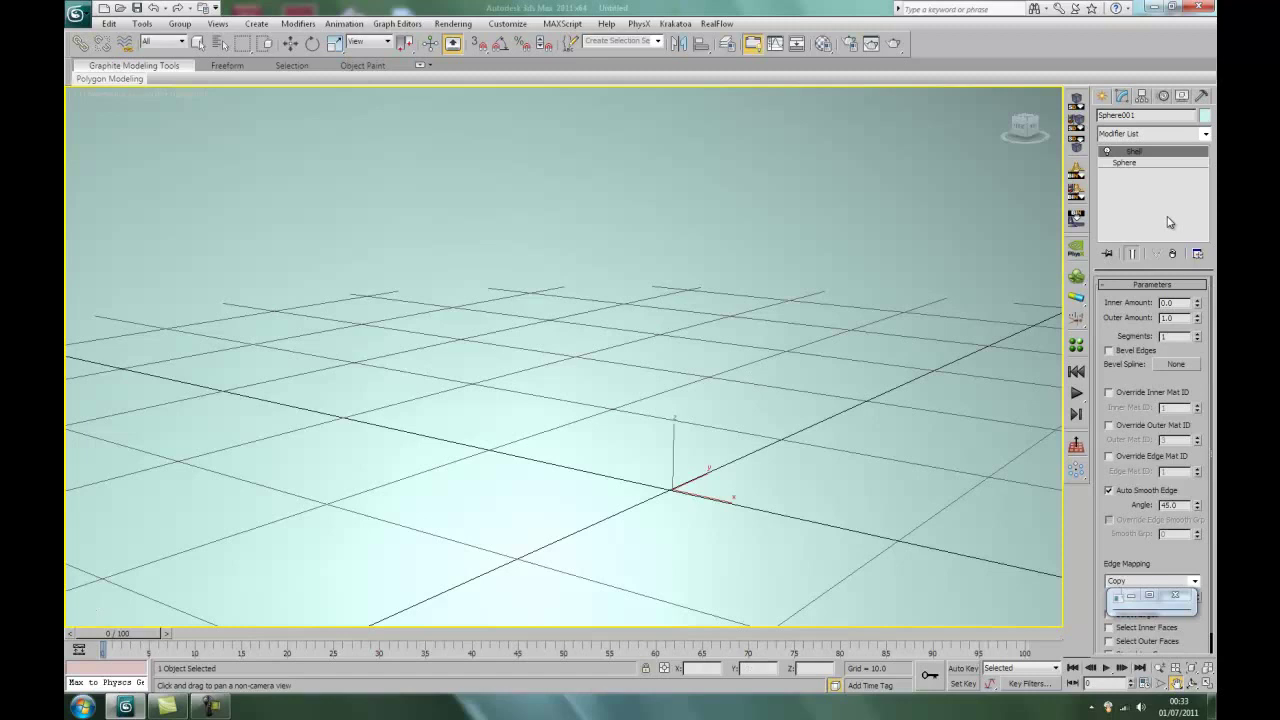
click(1102, 95)
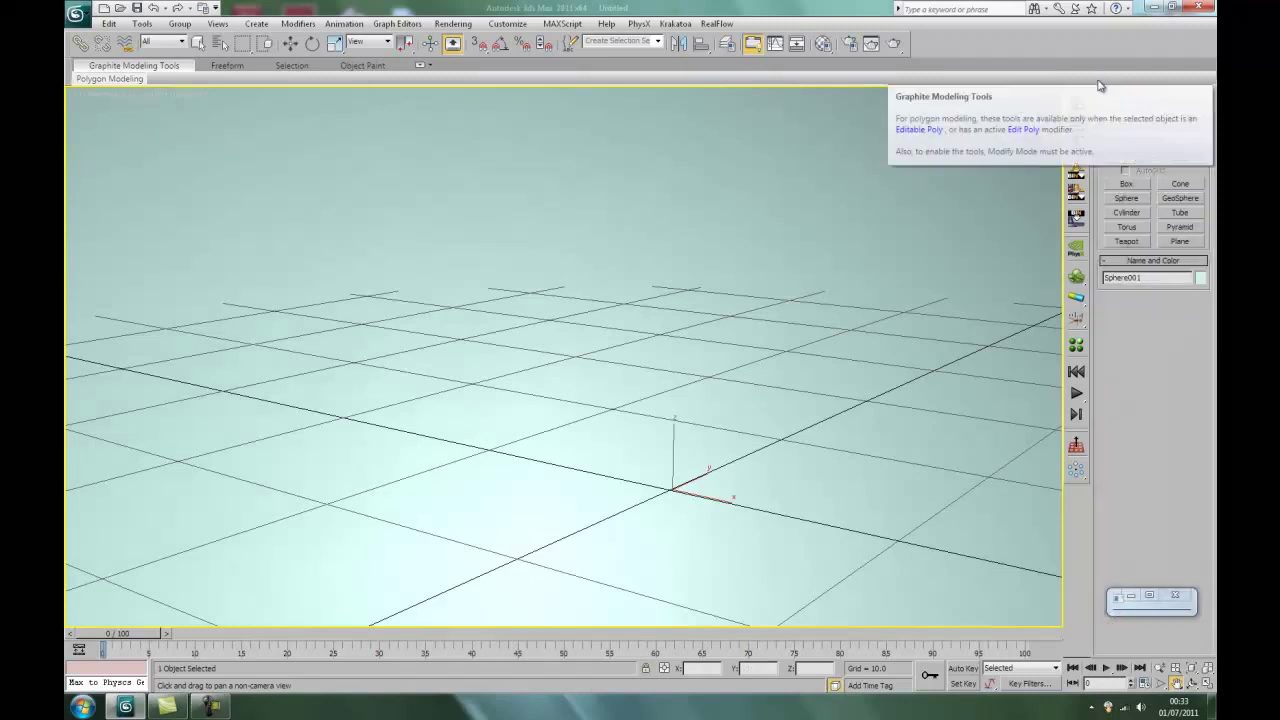
- Create a flat Cylinder001 of height 0.272 at the origin and scale it to 424% wide
click(1128, 213)
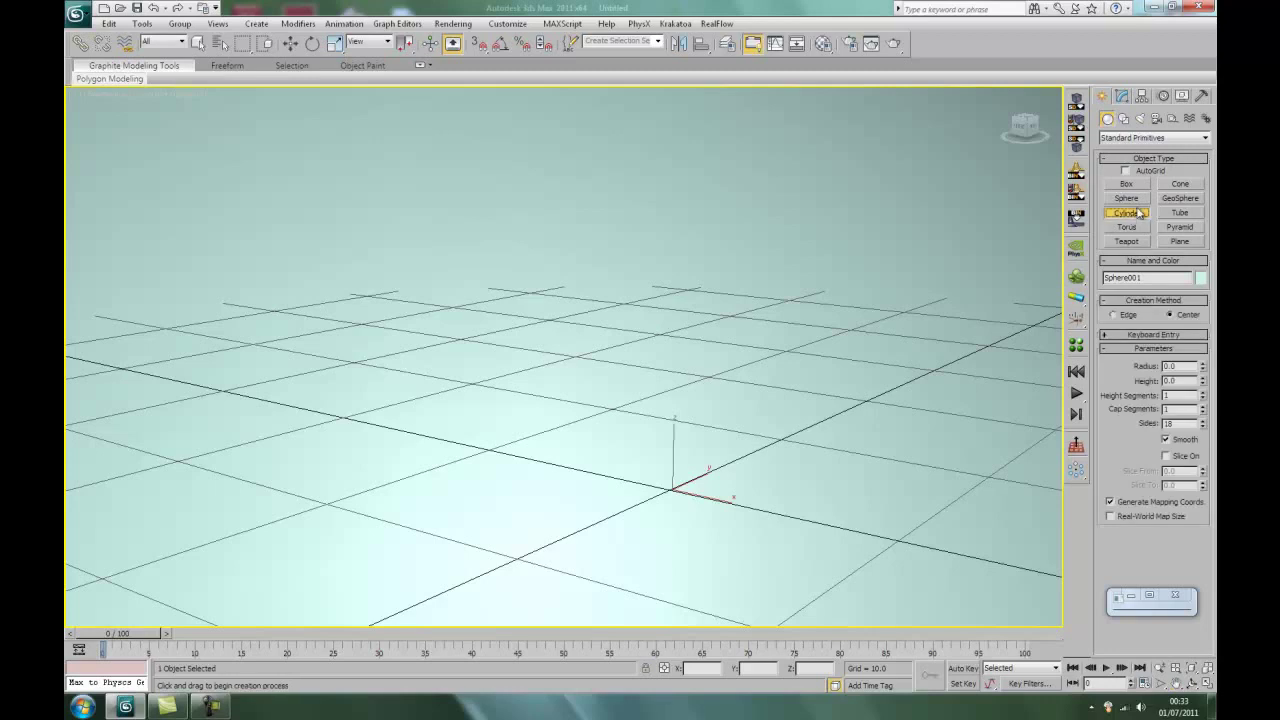
middle_drag(510, 442, 427, 374)
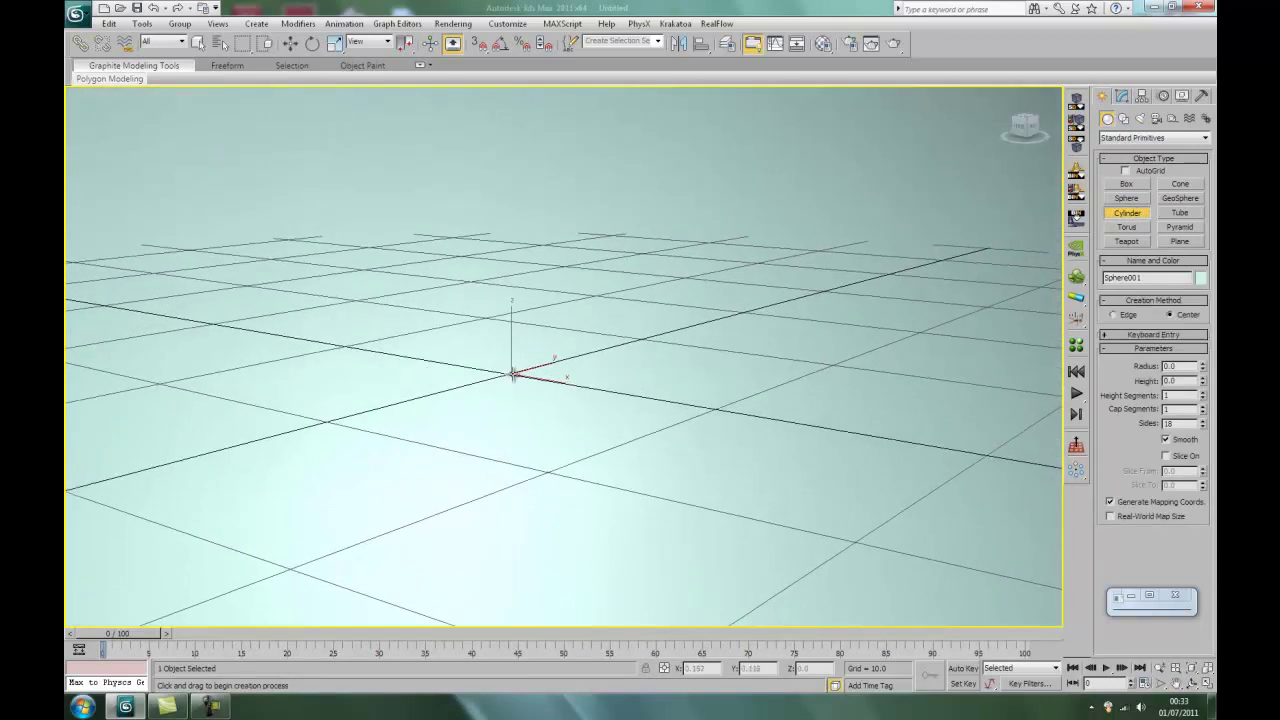
drag(511, 374, 988, 611)
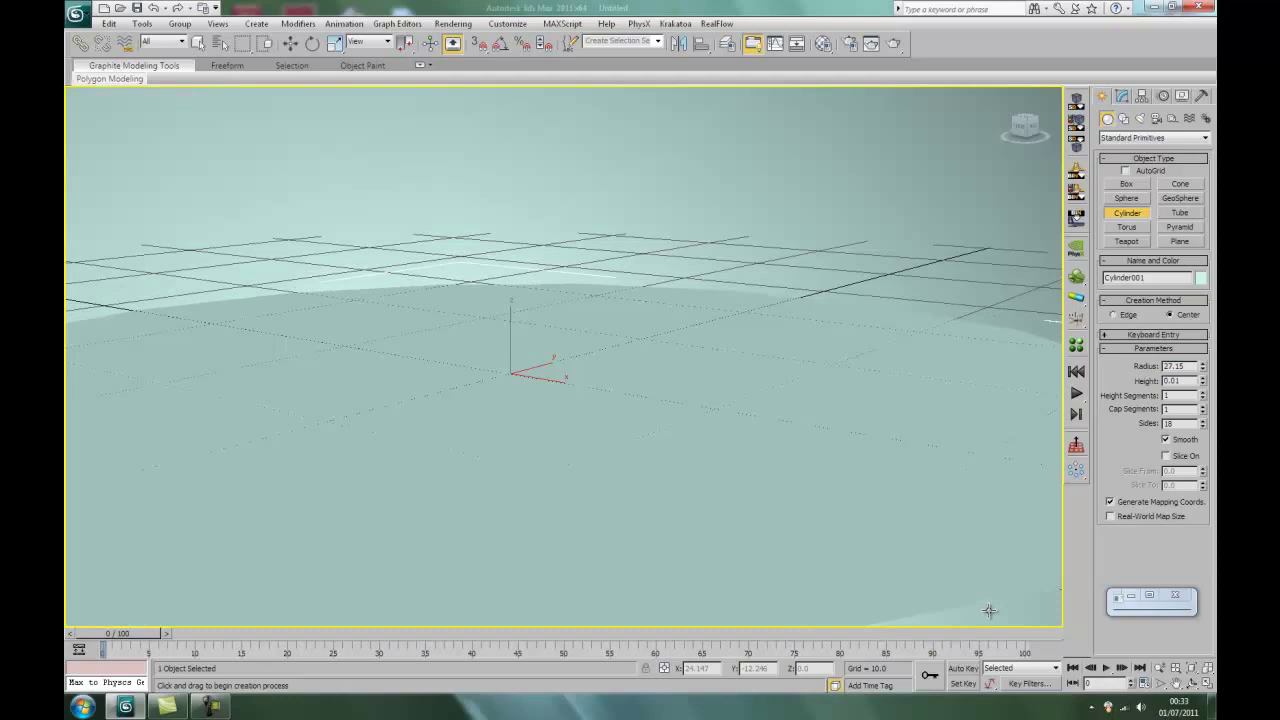
click(987, 598)
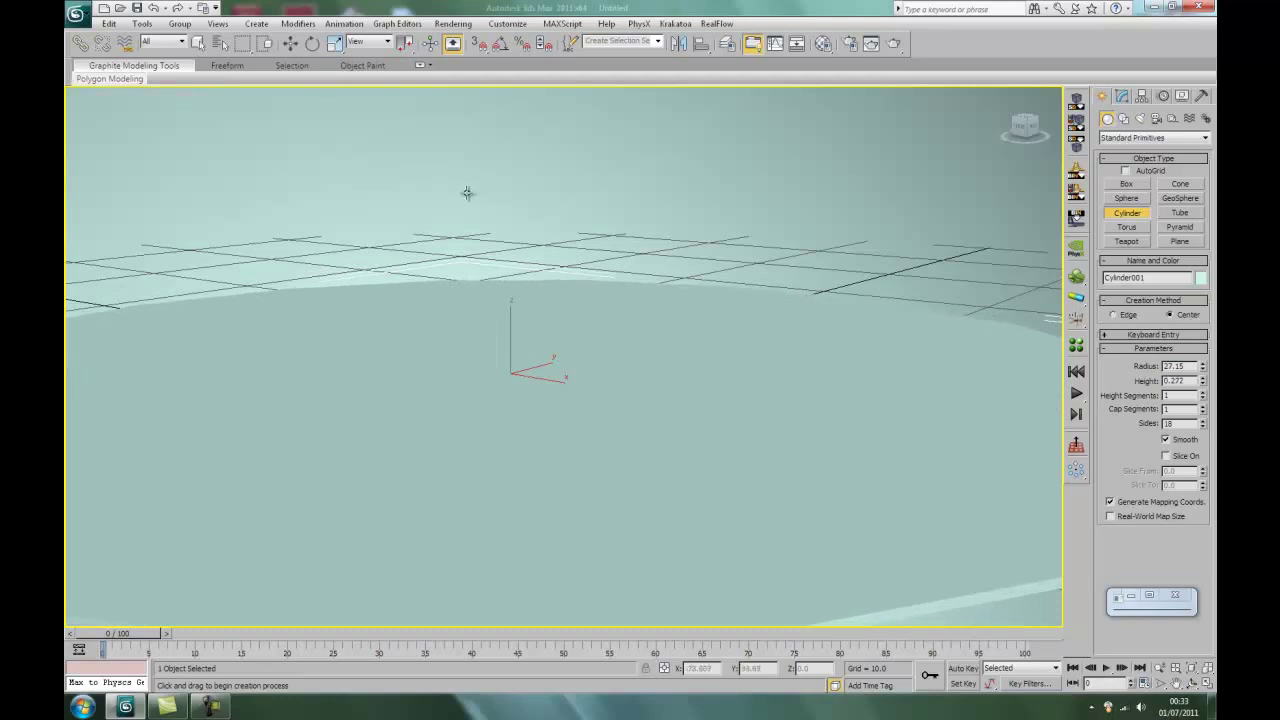
click(334, 44)
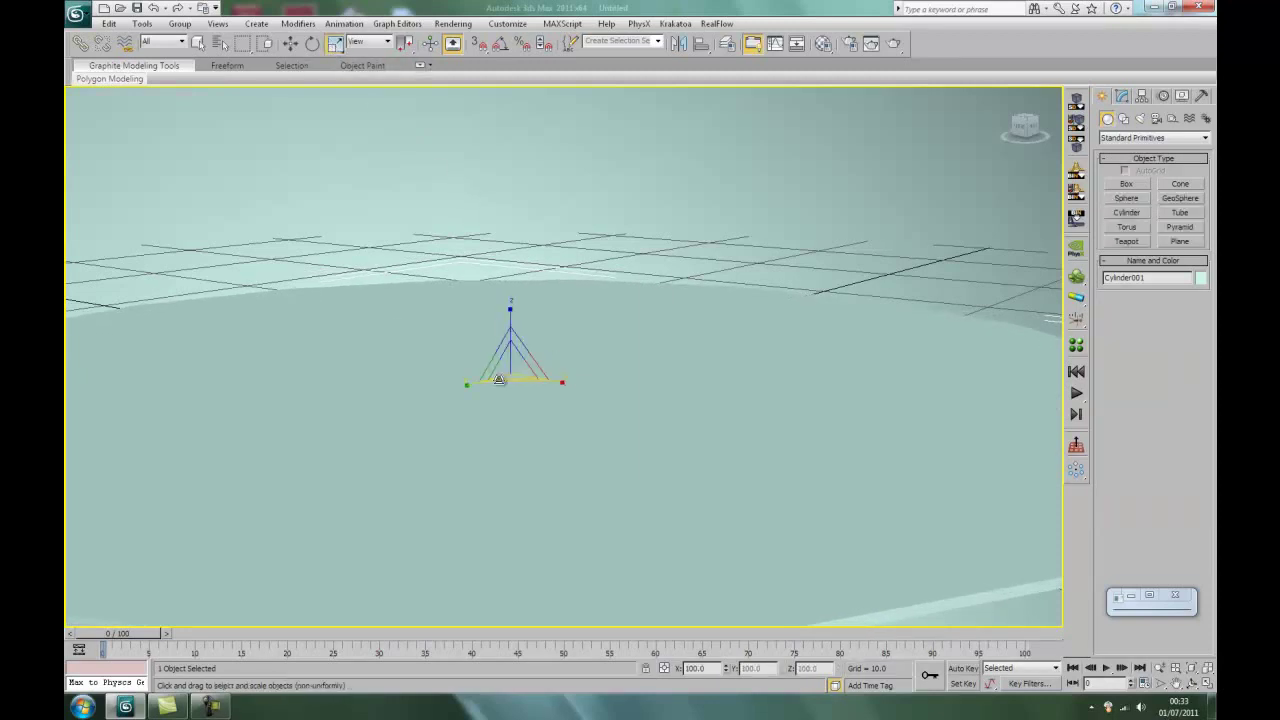
mouse_move(503, 384)
mouse_down()
mouse_move(490, 447)
mouse_move(449, 514)
mouse_move(494, 403)
mouse_up()
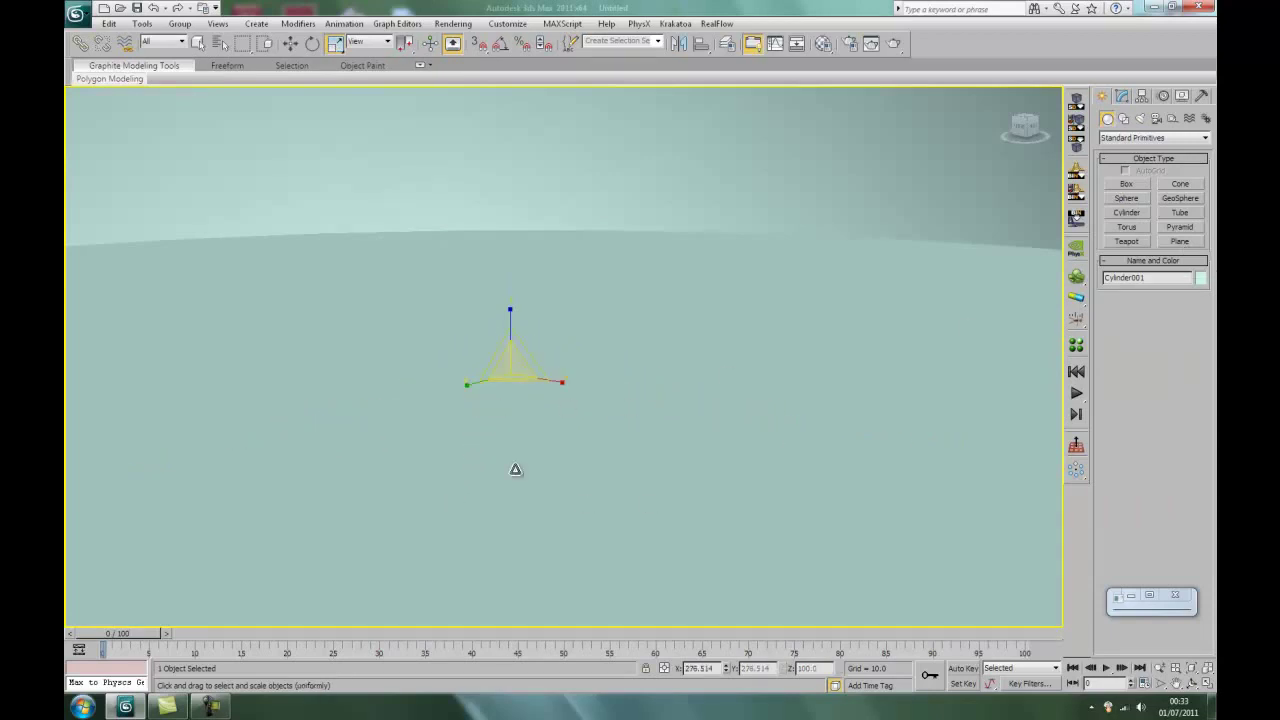
click(197, 44)
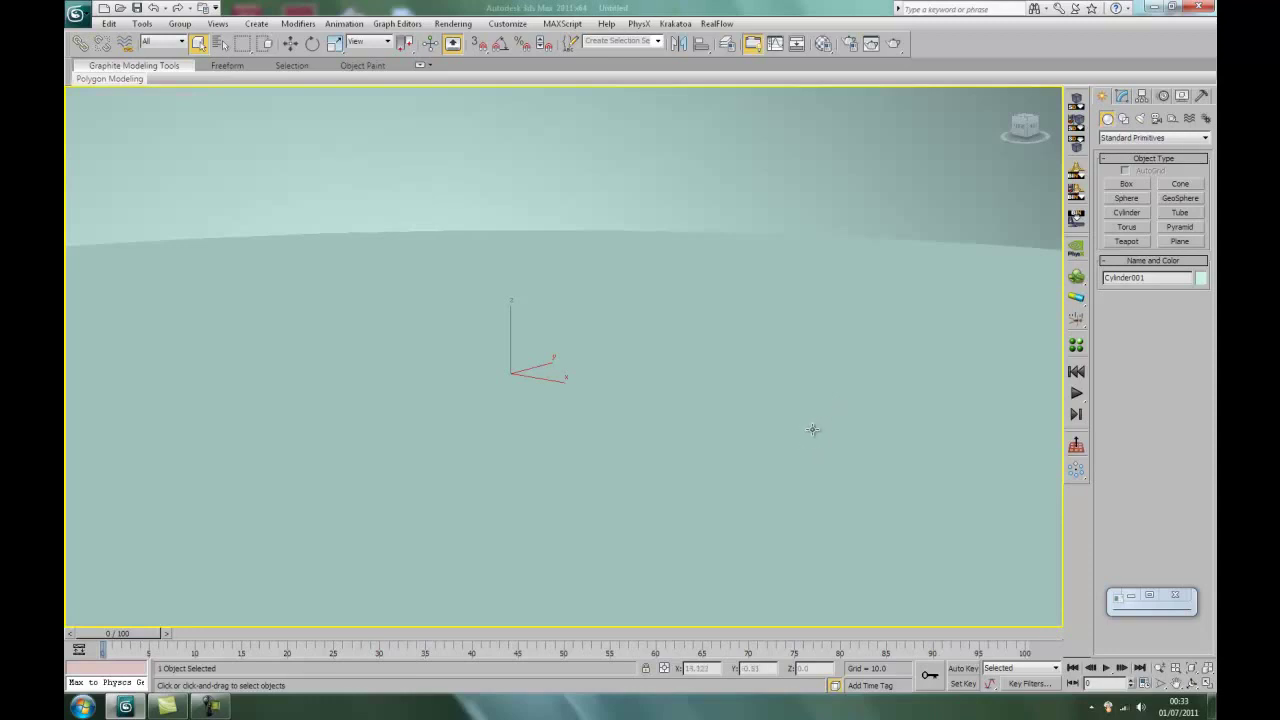
mouse_move(618, 451)
alt+middle_down()
mouse_move(637, 437)
mouse_move(601, 456)
alt+middle_up()
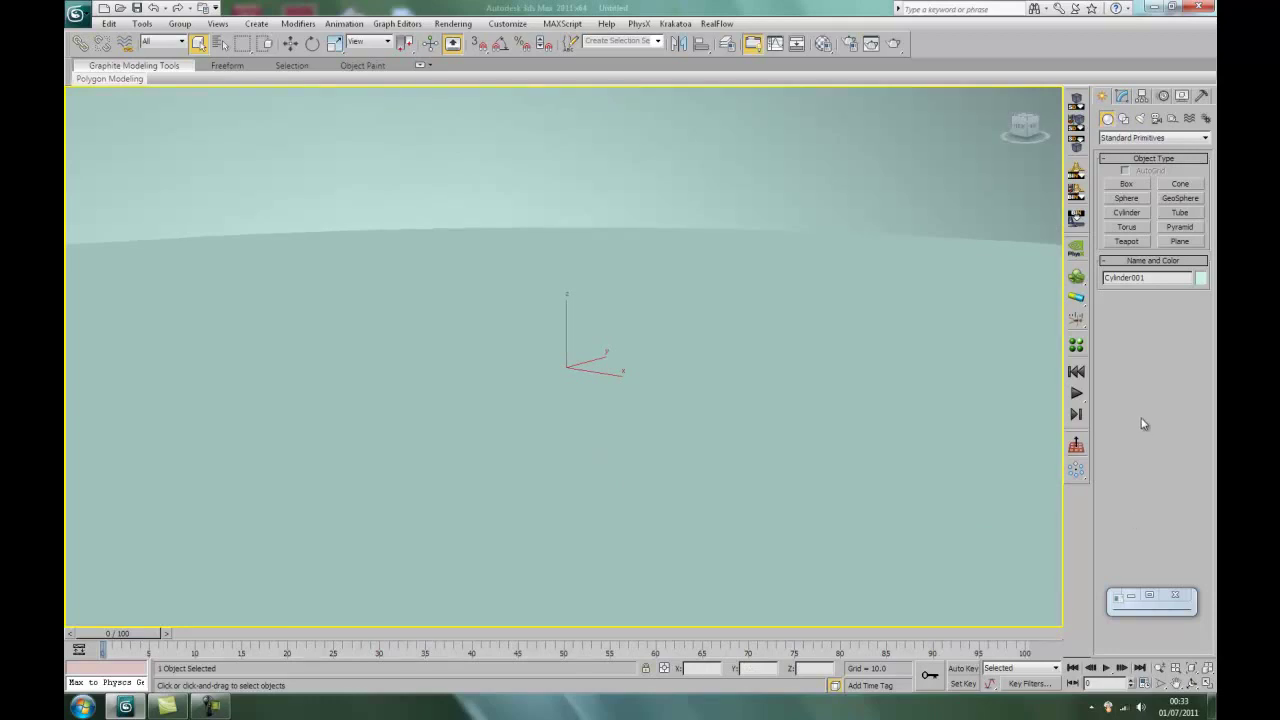
- Draw Teapot001 standing on the floor disk
click(1126, 242)
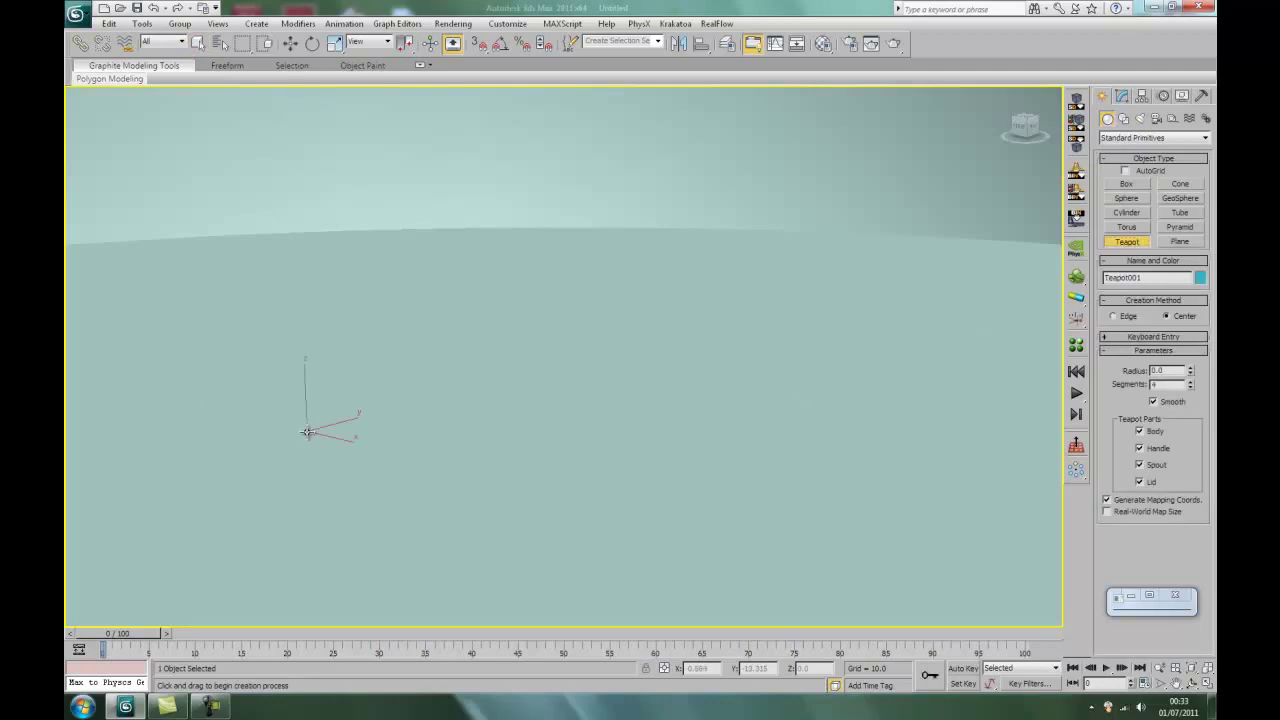
drag(308, 432, 312, 458)
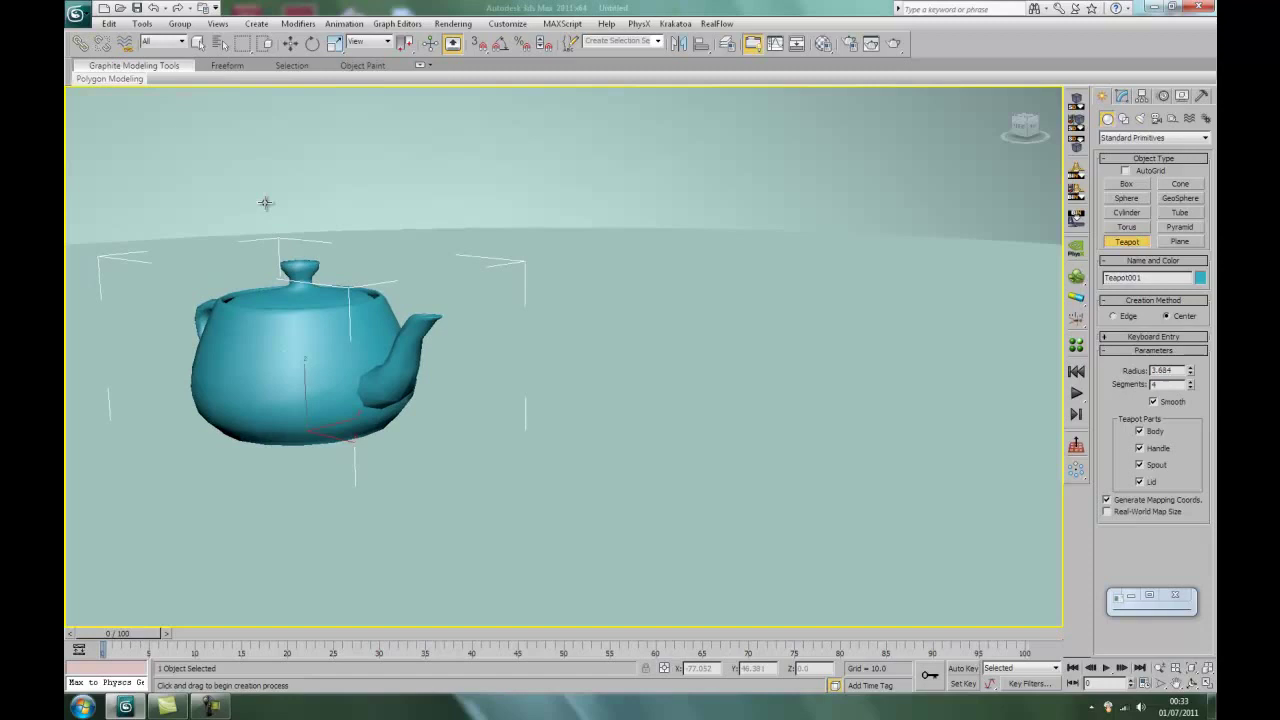
click(197, 45)
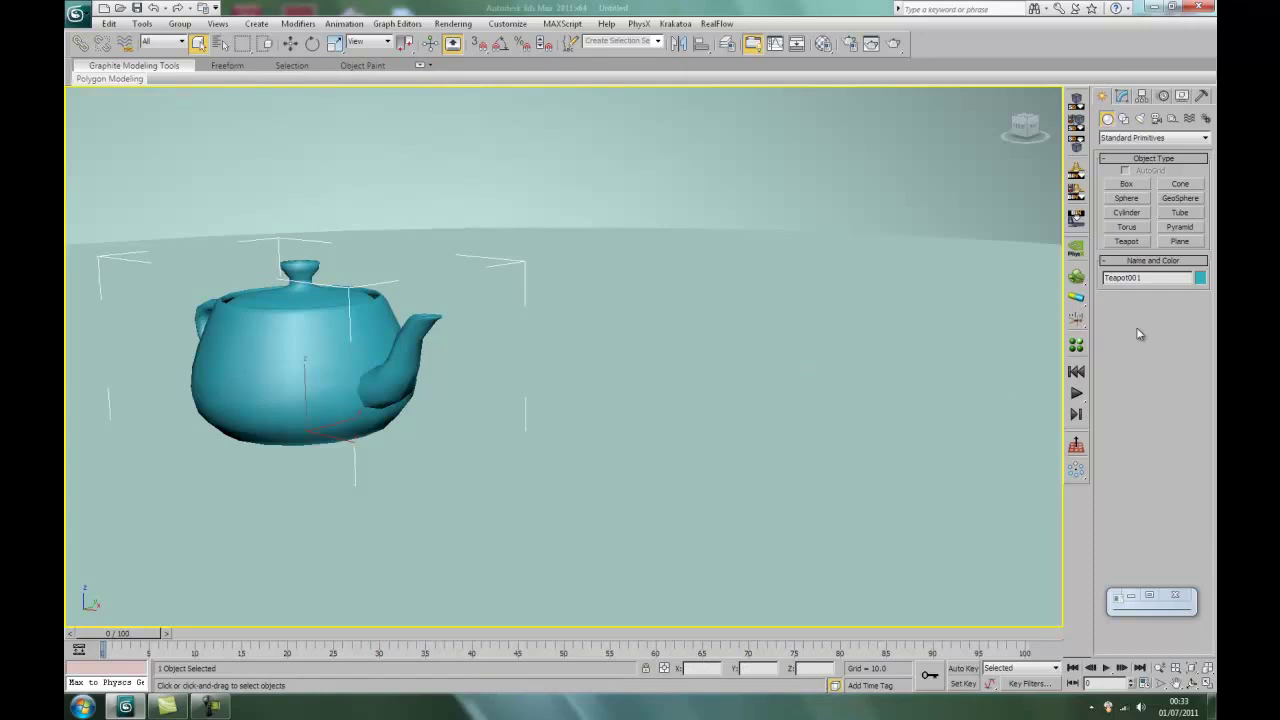
- Create a Plane-type VRayLight, VRayLight001, in the scene
click(1142, 121)
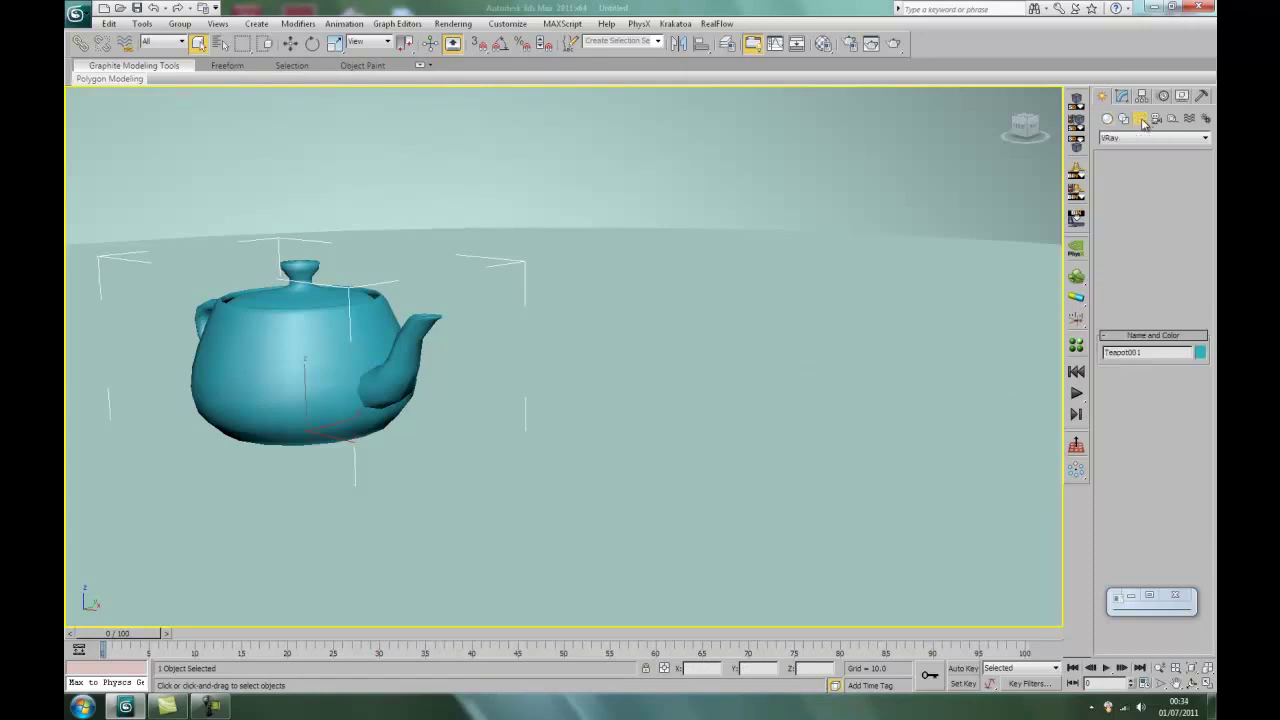
click(1130, 140)
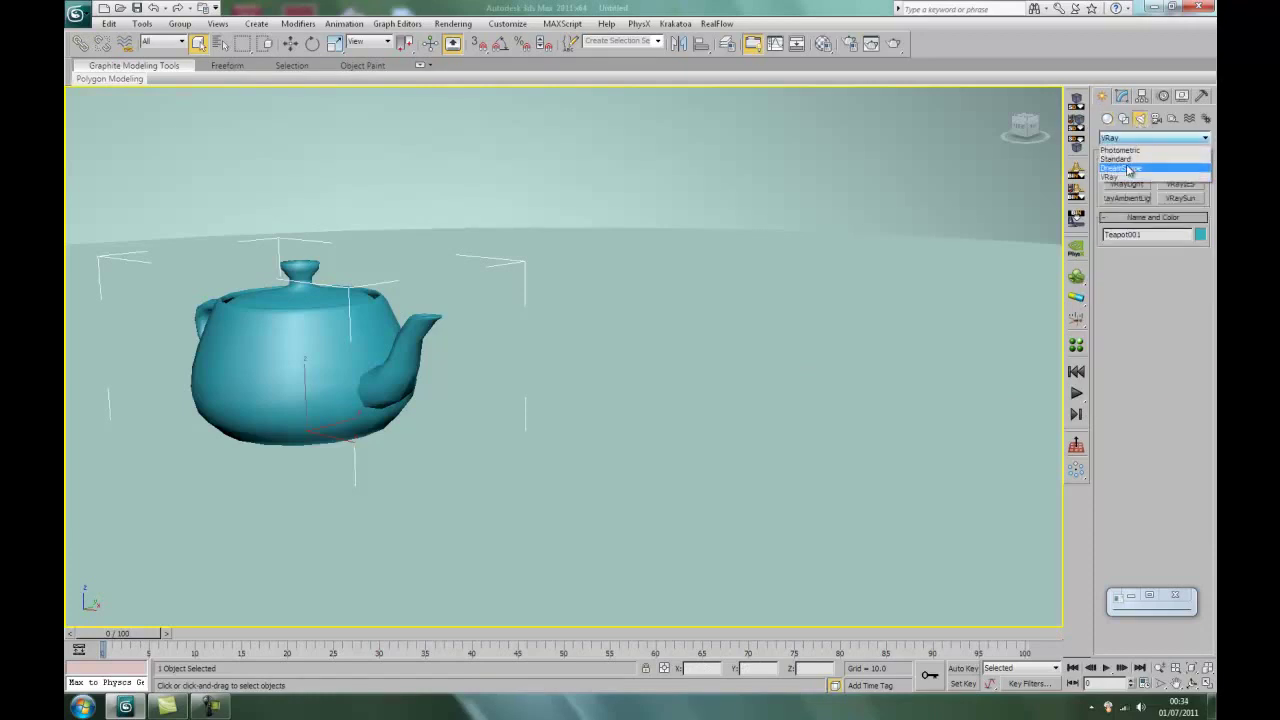
click(1131, 183)
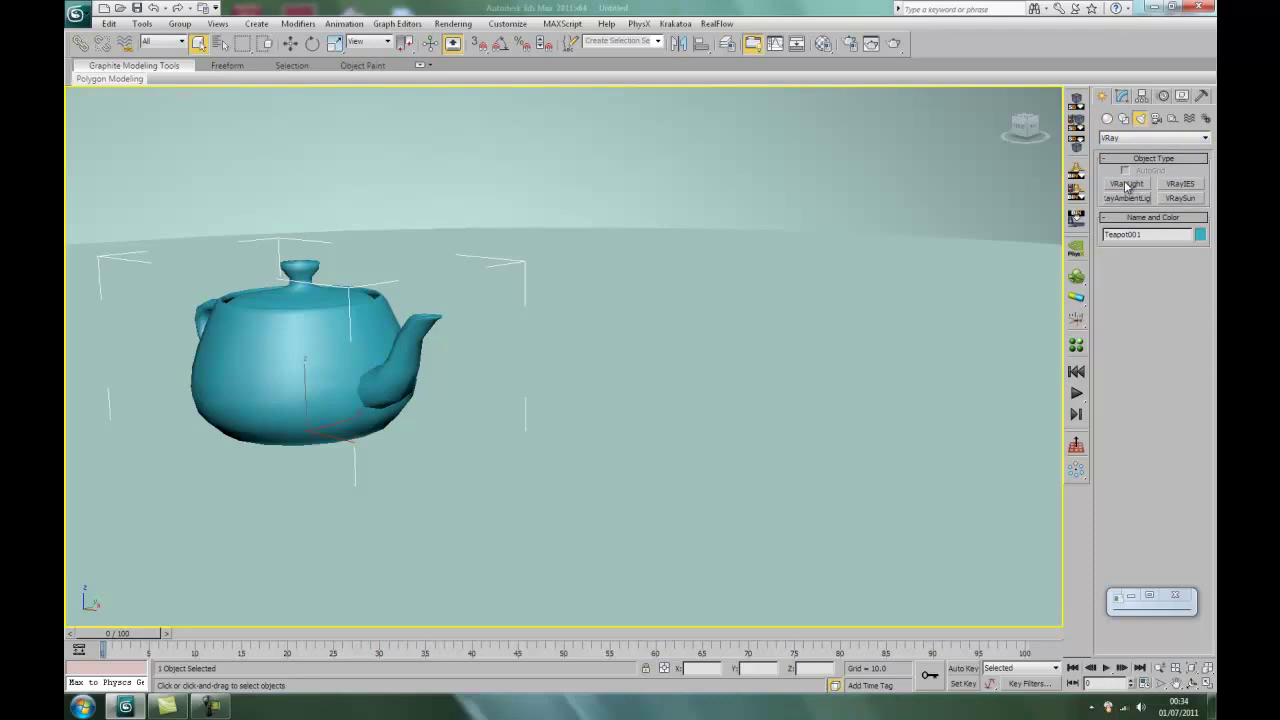
click(1126, 185)
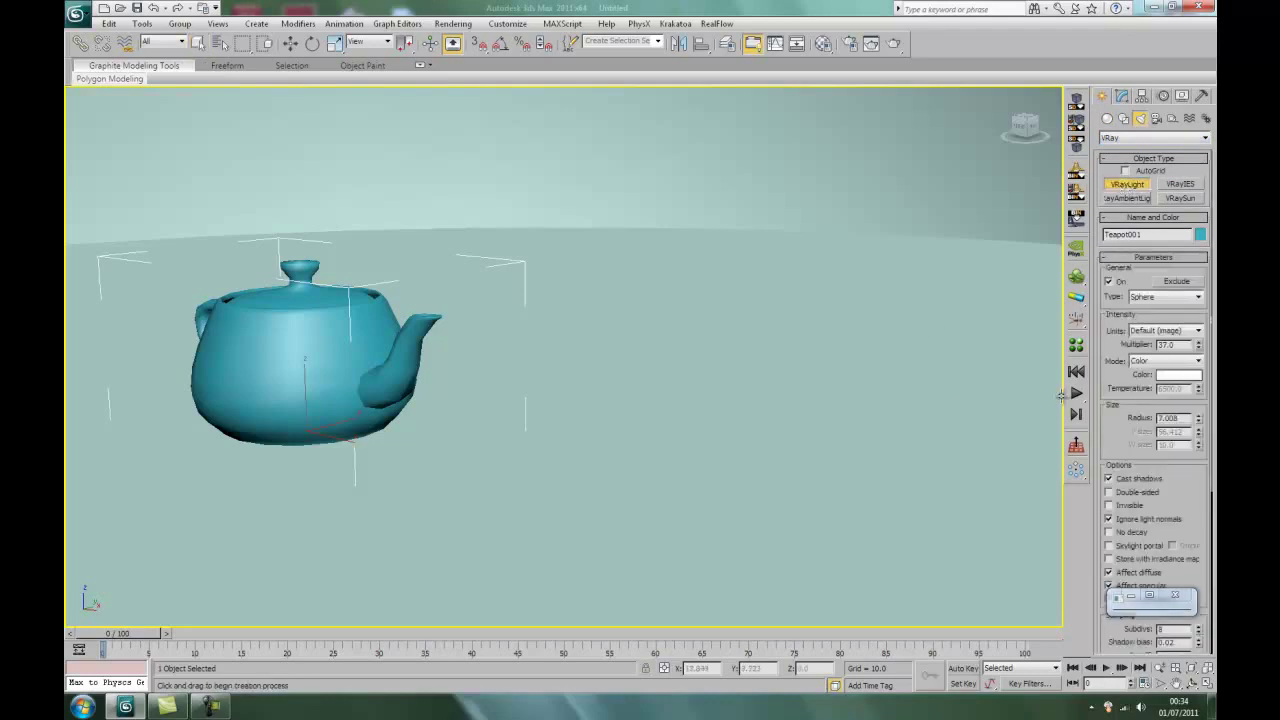
click(1178, 298)
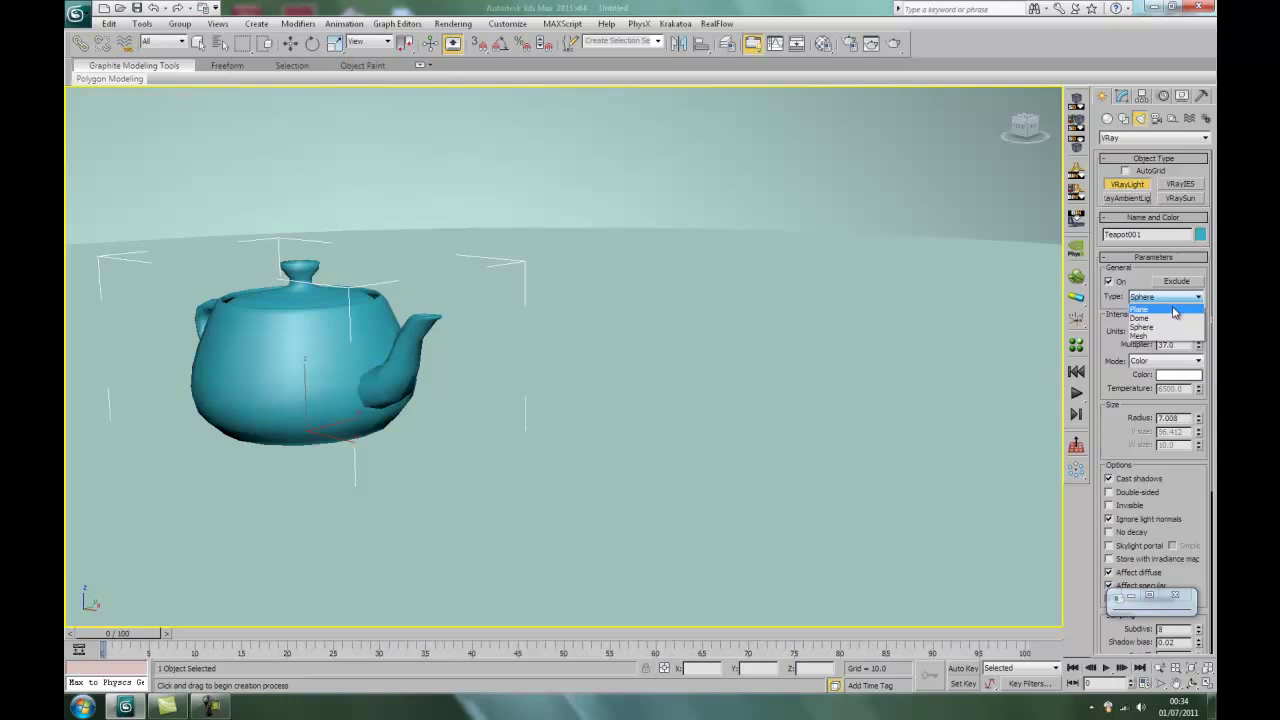
click(1174, 311)
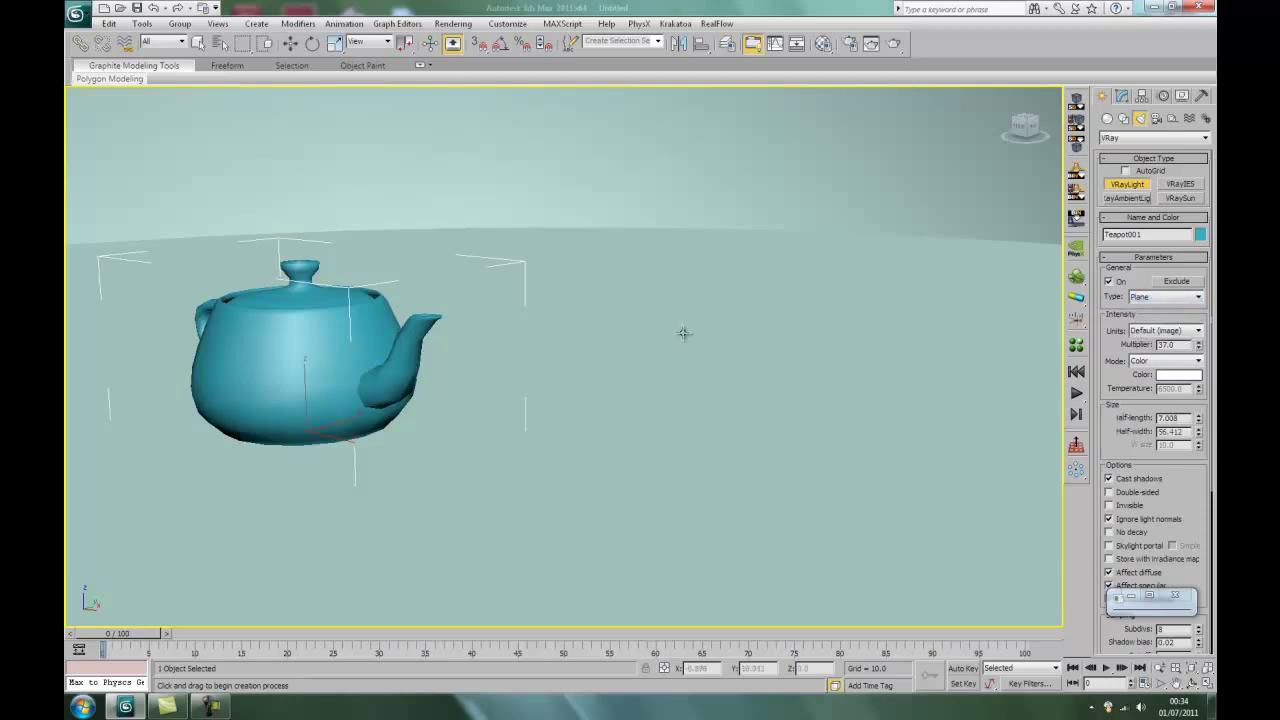
drag(682, 335, 795, 445)
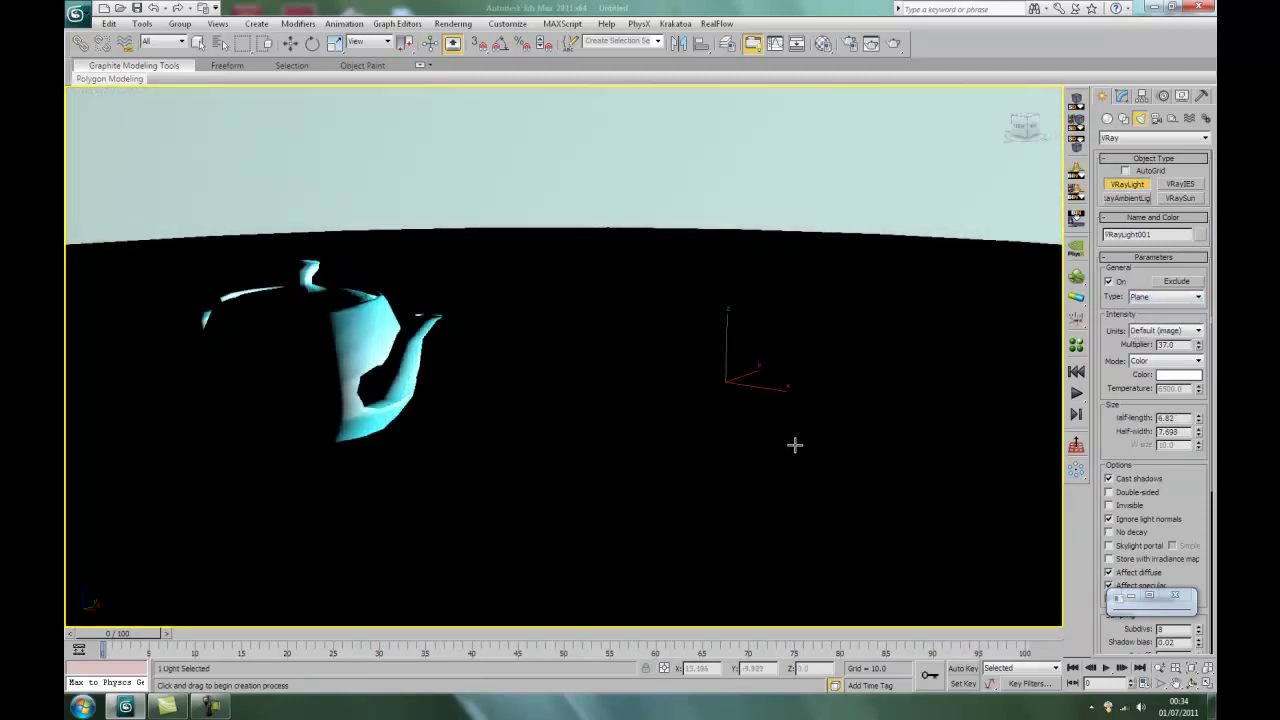
- Restore the four viewports and raise the light to Z 36.153 in the Front view
click(1207, 683)
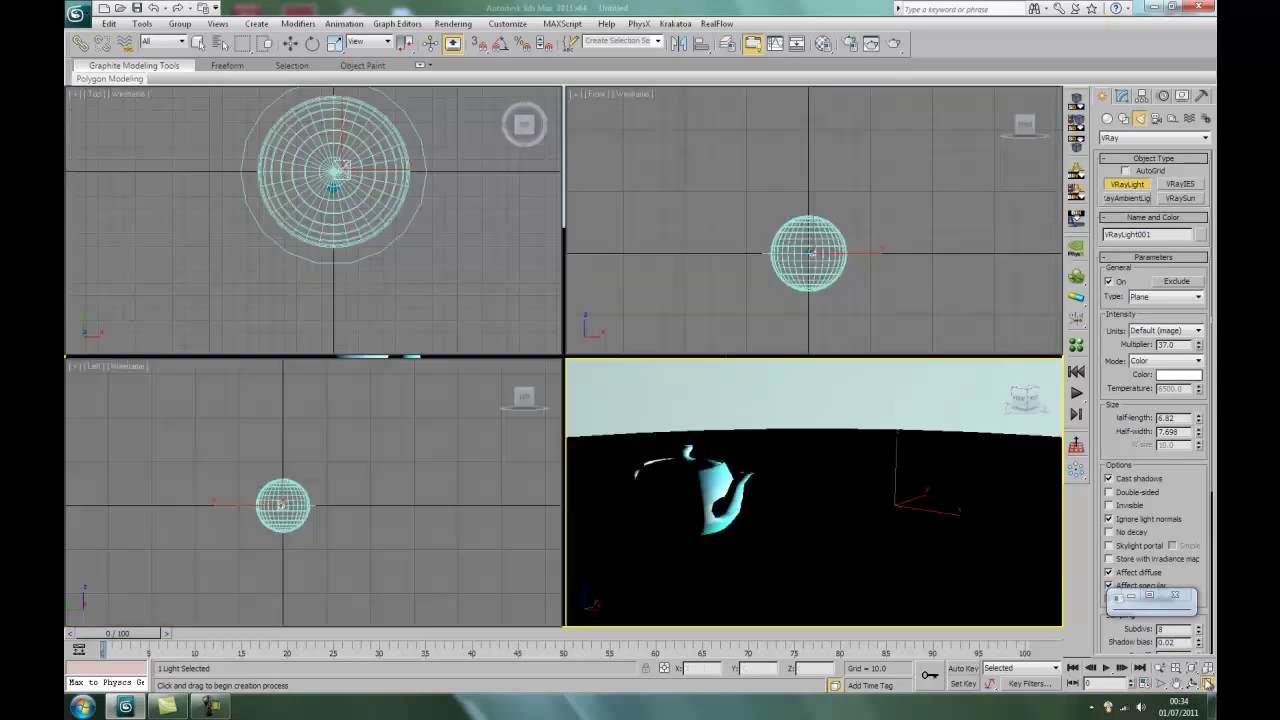
click(290, 43)
middle_click(862, 285)
scroll(830, 268, up, 3)
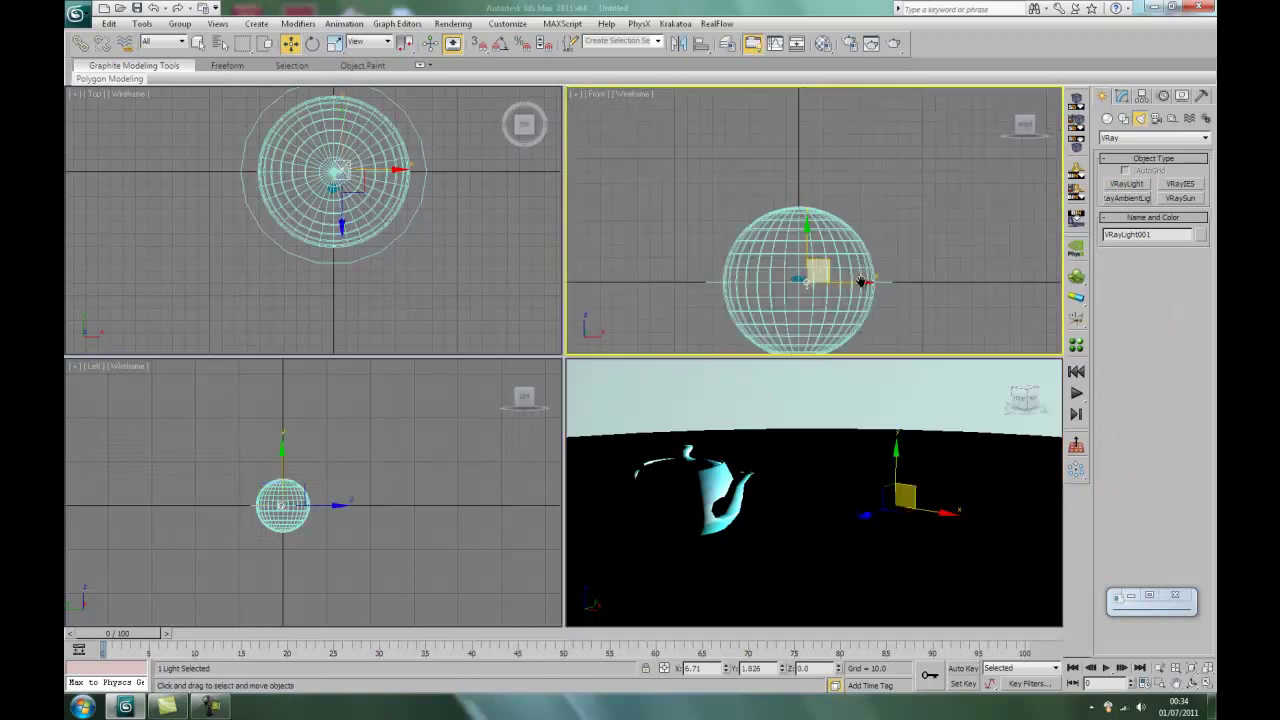
drag(820, 263, 820, 222)
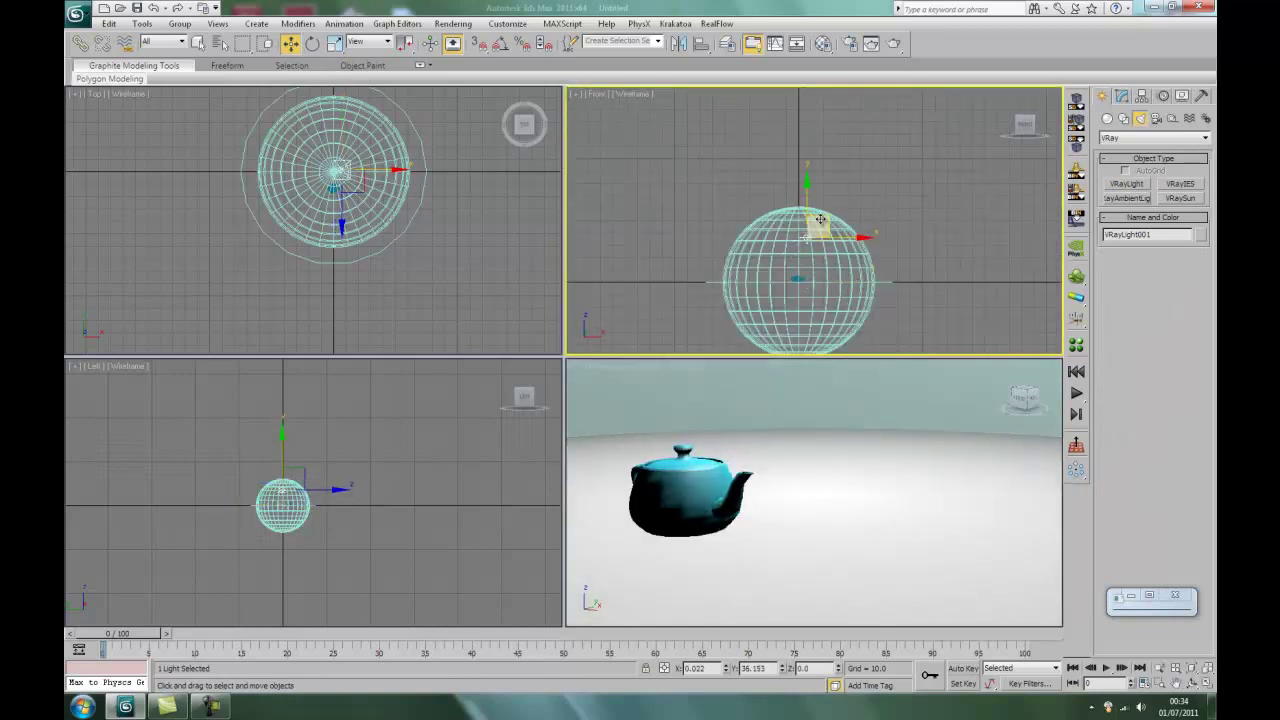
- Change VRayLight001 to a Sphere light with multiplier 26.0 and a smaller radius
click(1121, 95)
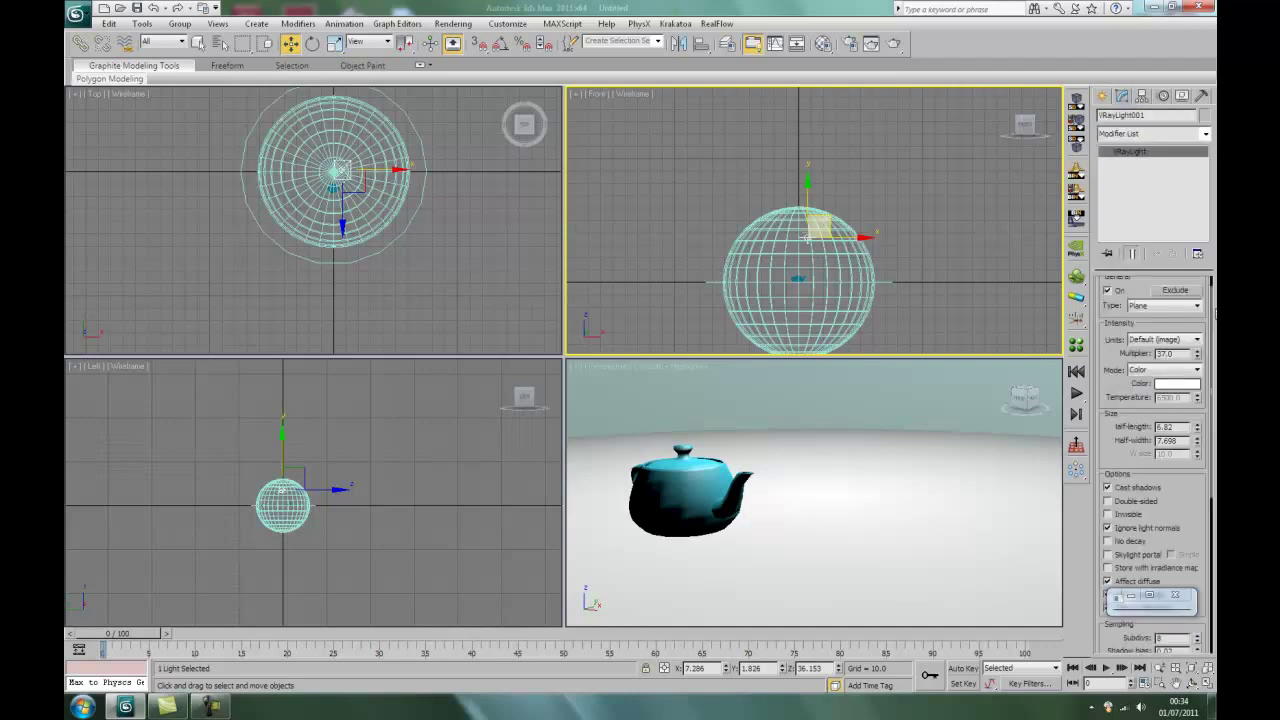
click(1197, 306)
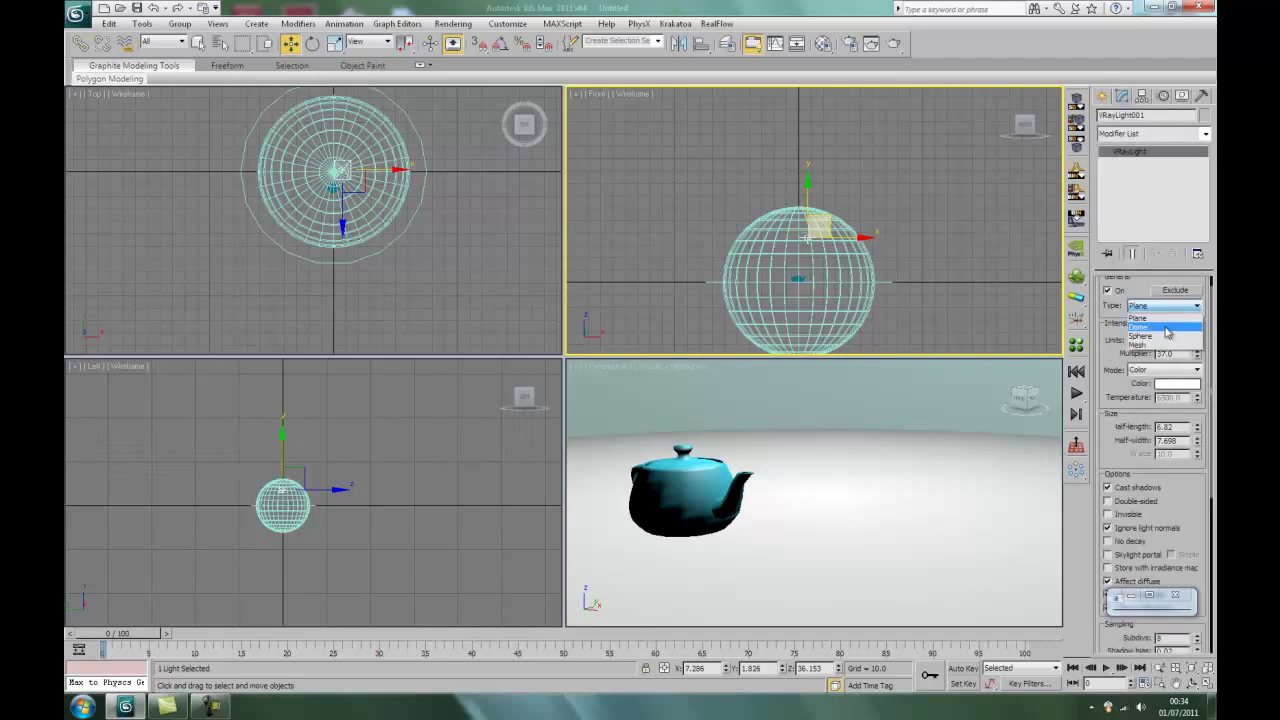
click(1163, 338)
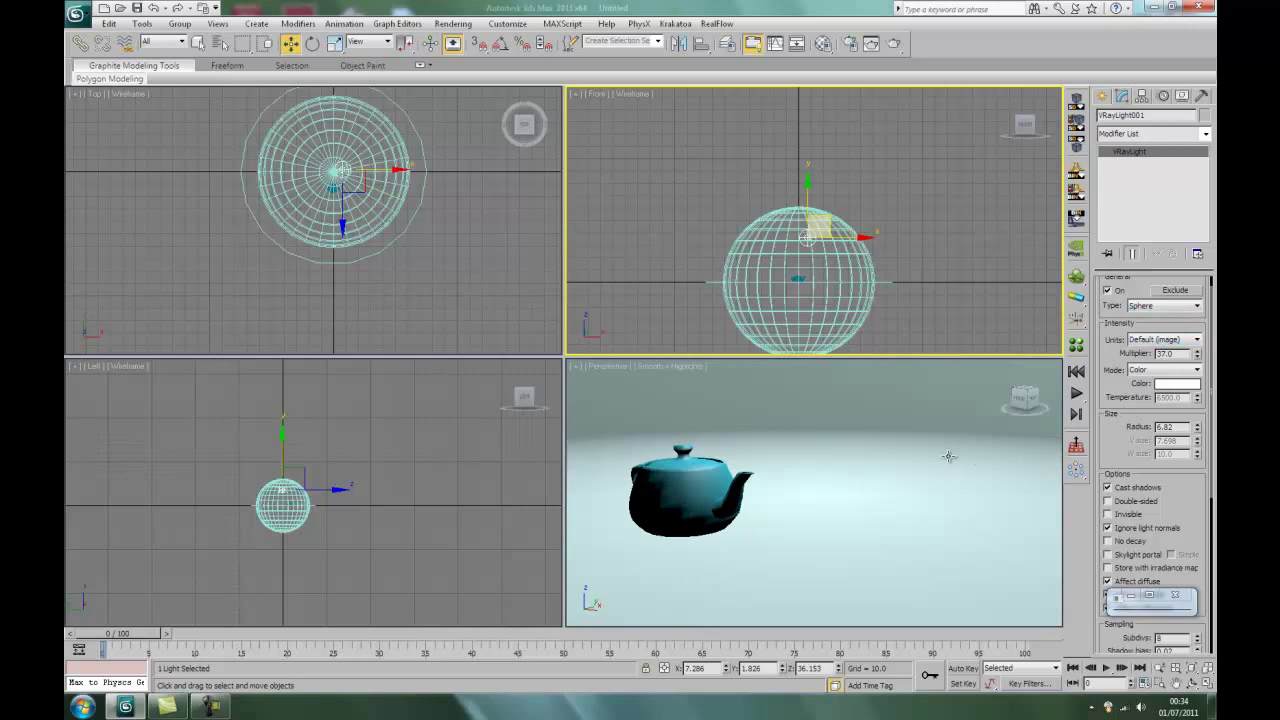
middle_drag(831, 508, 834, 503)
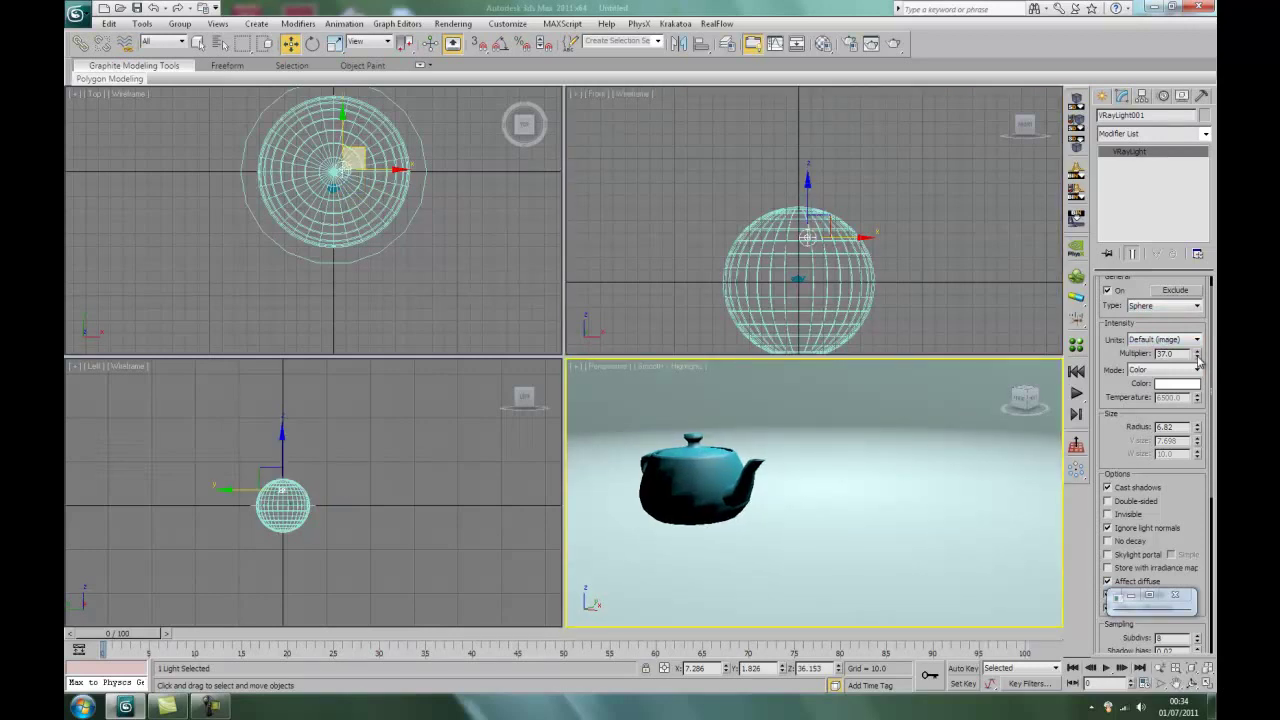
drag(1198, 363, 1196, 357)
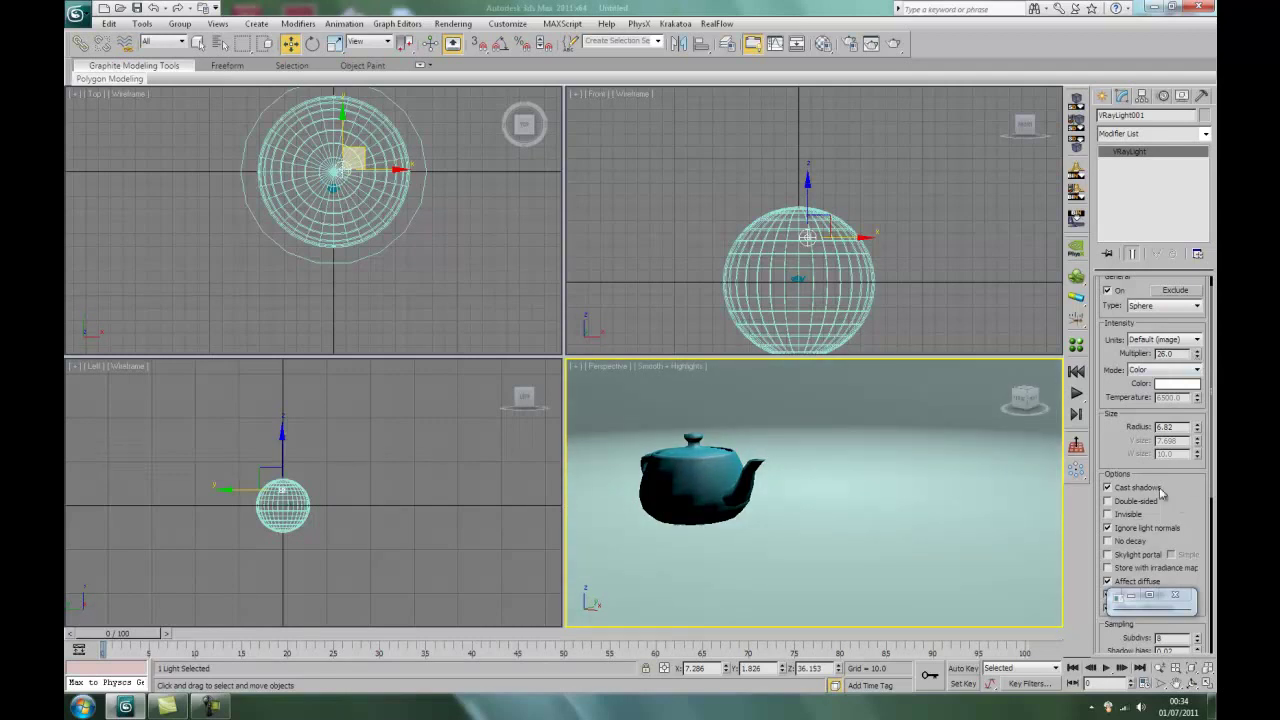
drag(1136, 461, 1133, 443)
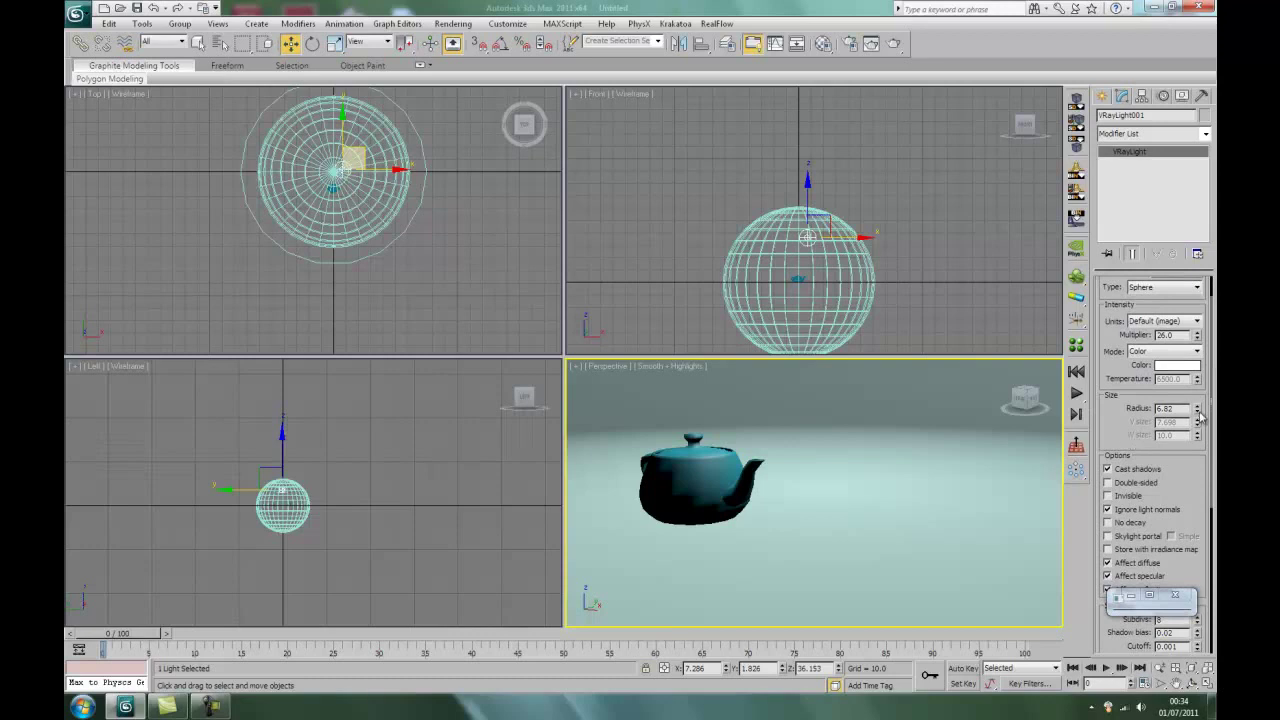
drag(1200, 418, 1197, 416)
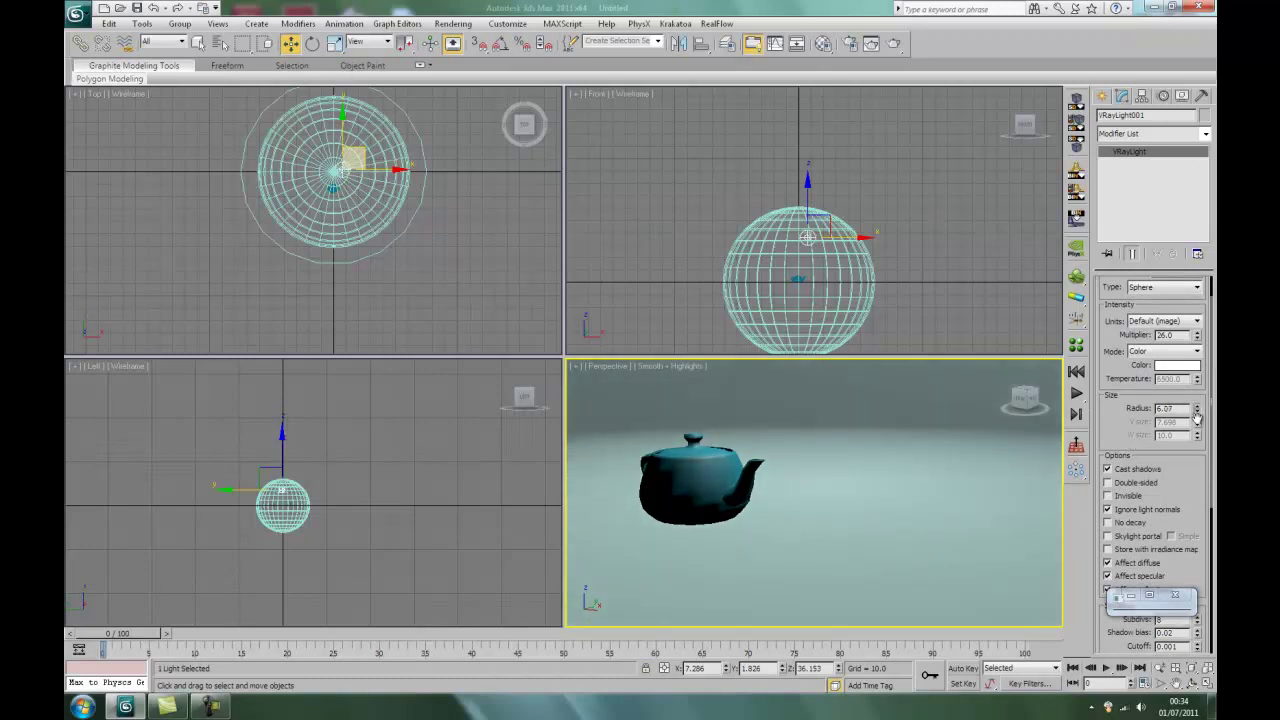
drag(1116, 448, 1118, 287)
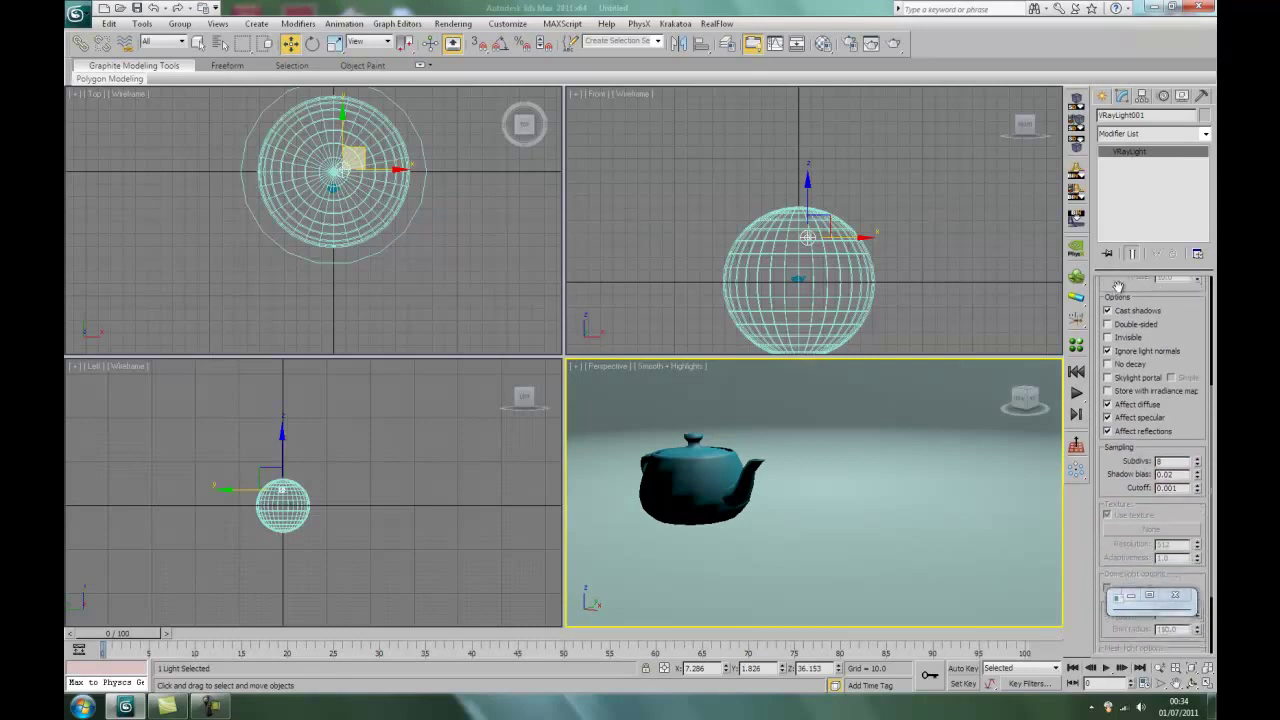
scroll(1118, 290, down, 2)
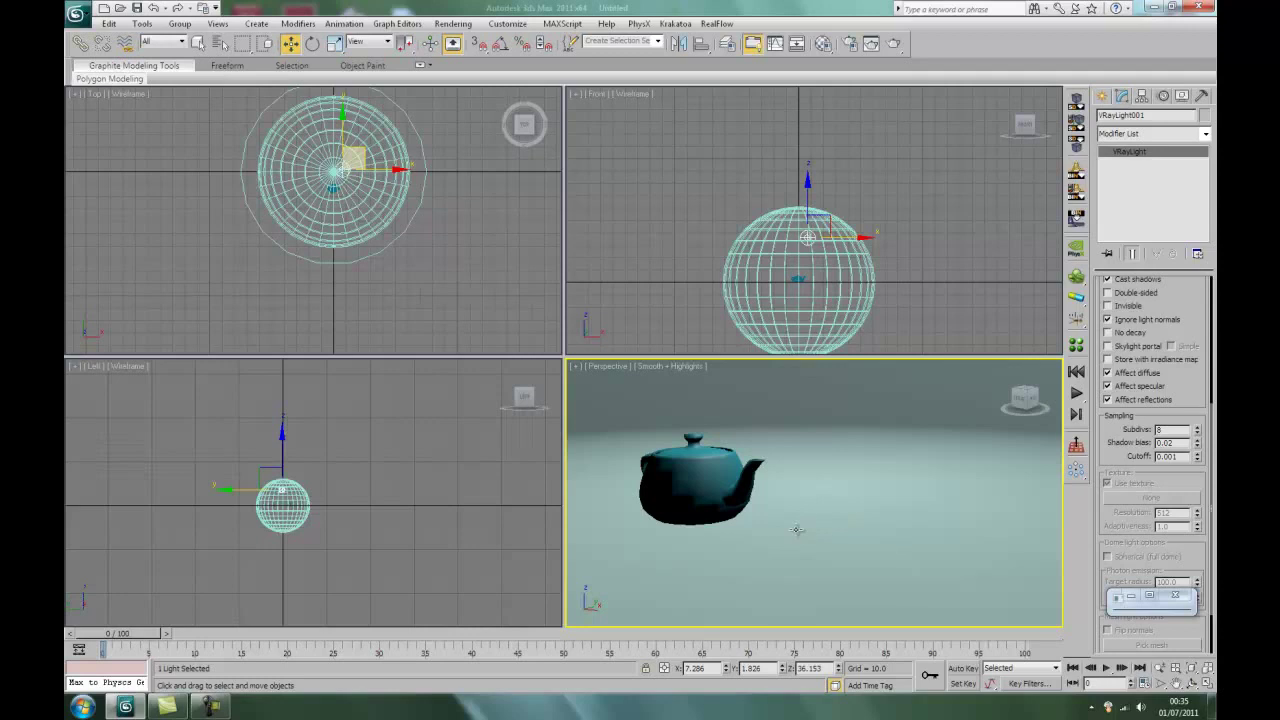
- Orbit and pan the Perspective view to recentre the teapot
click(1191, 684)
drag(806, 526, 809, 532)
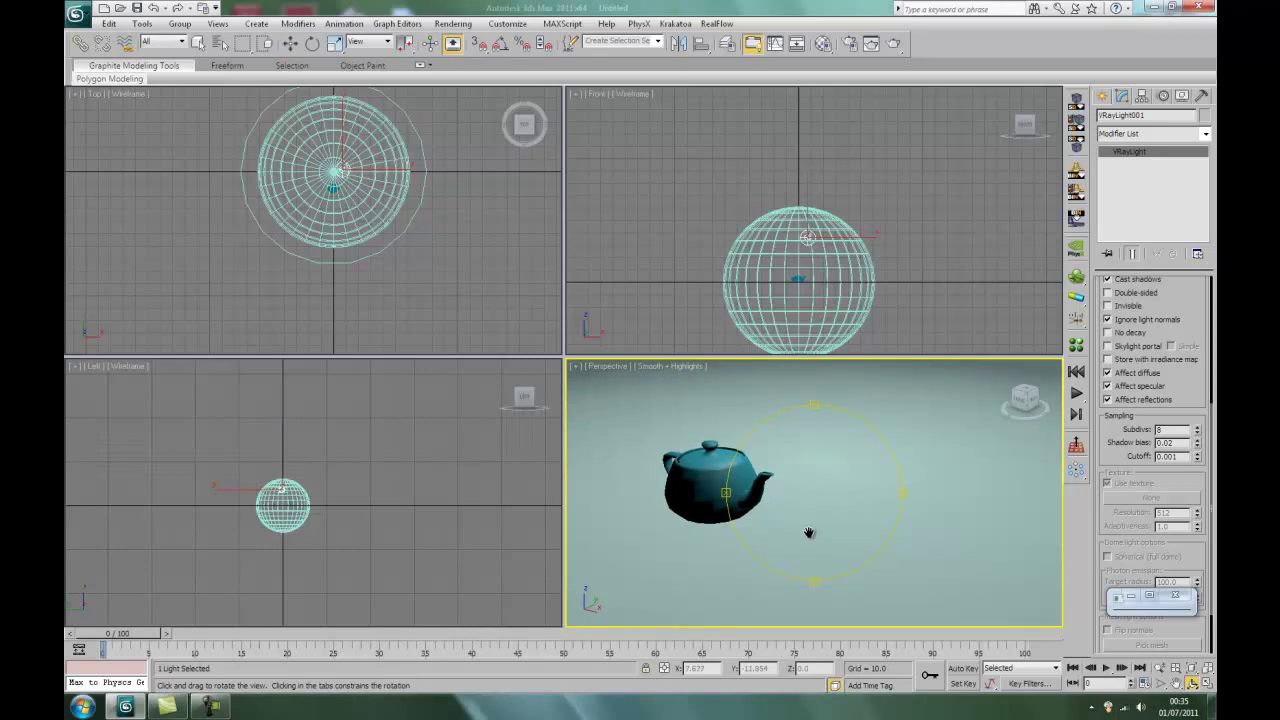
key(q)
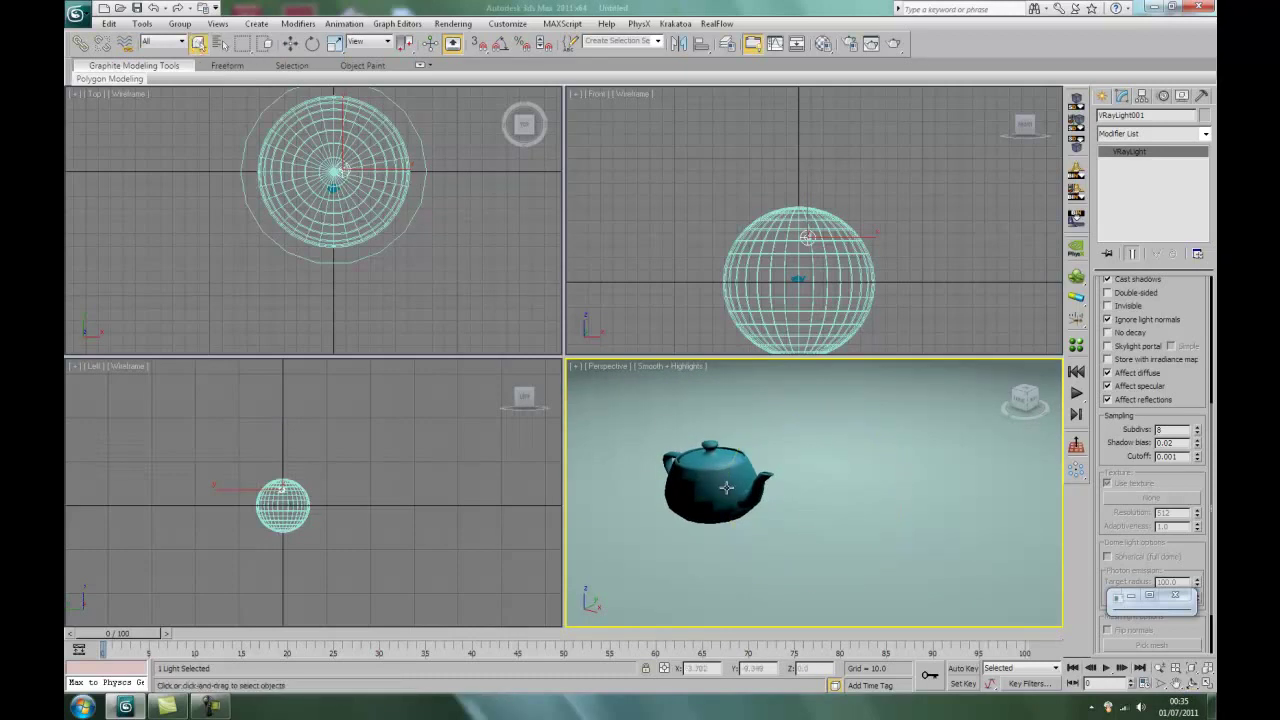
middle_drag(726, 487, 736, 497)
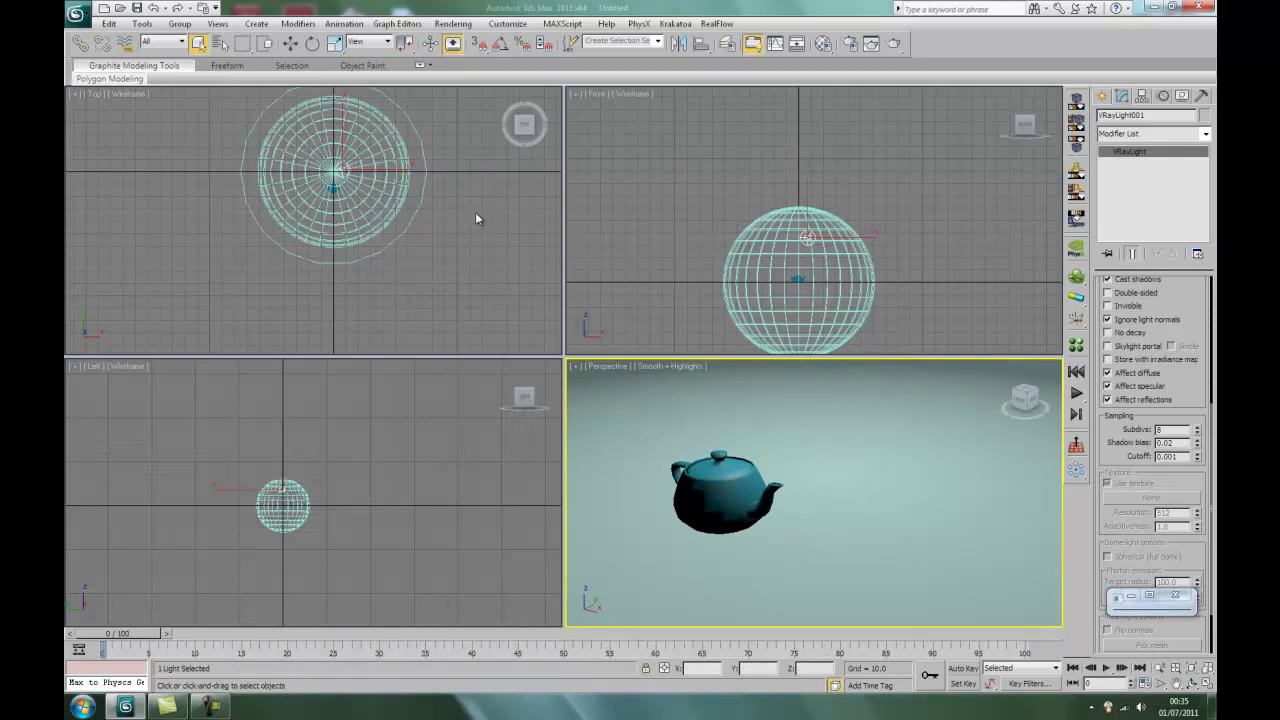
- Open the Material Editor and convert material 13 - Default in the first slot to VRayMtl
key(m)
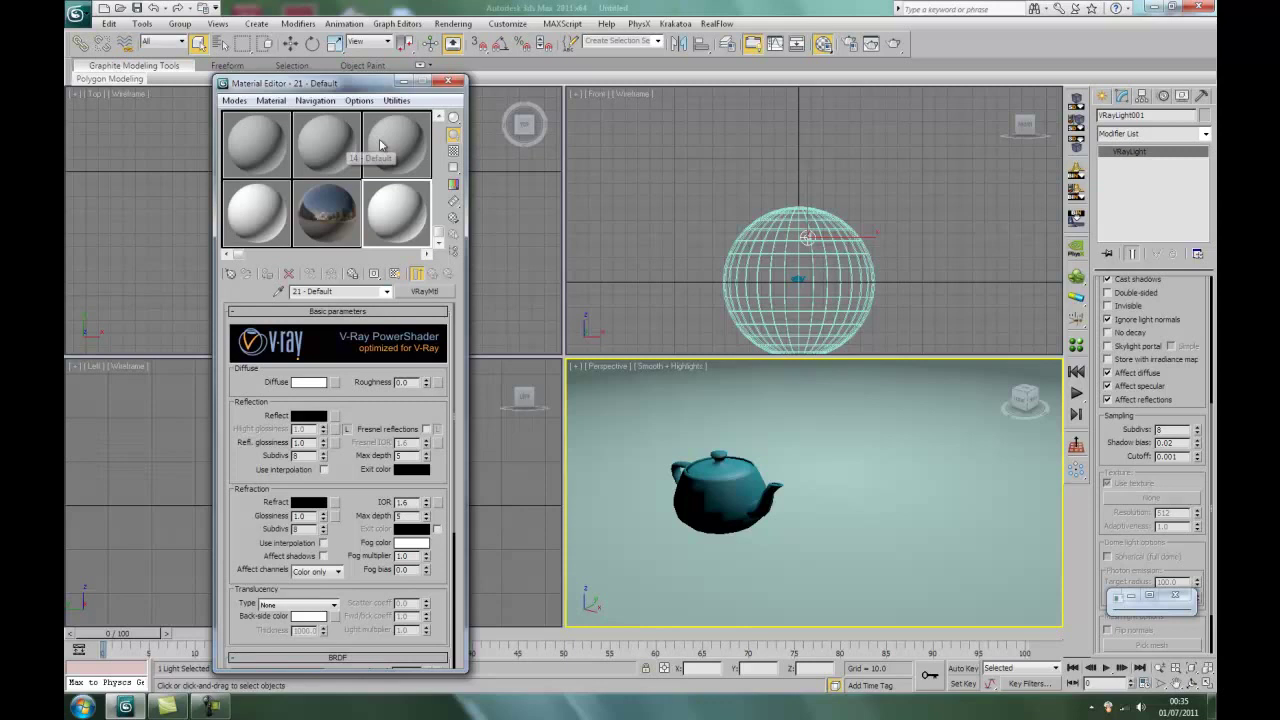
click(257, 139)
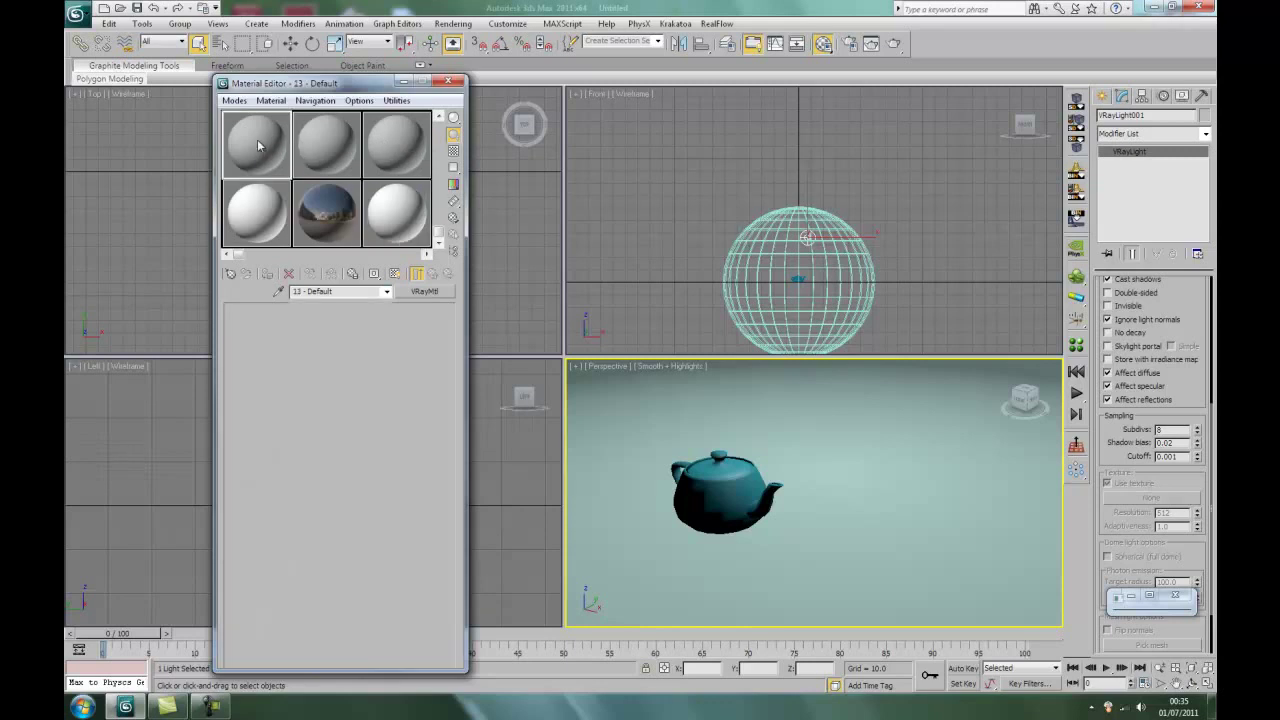
click(418, 292)
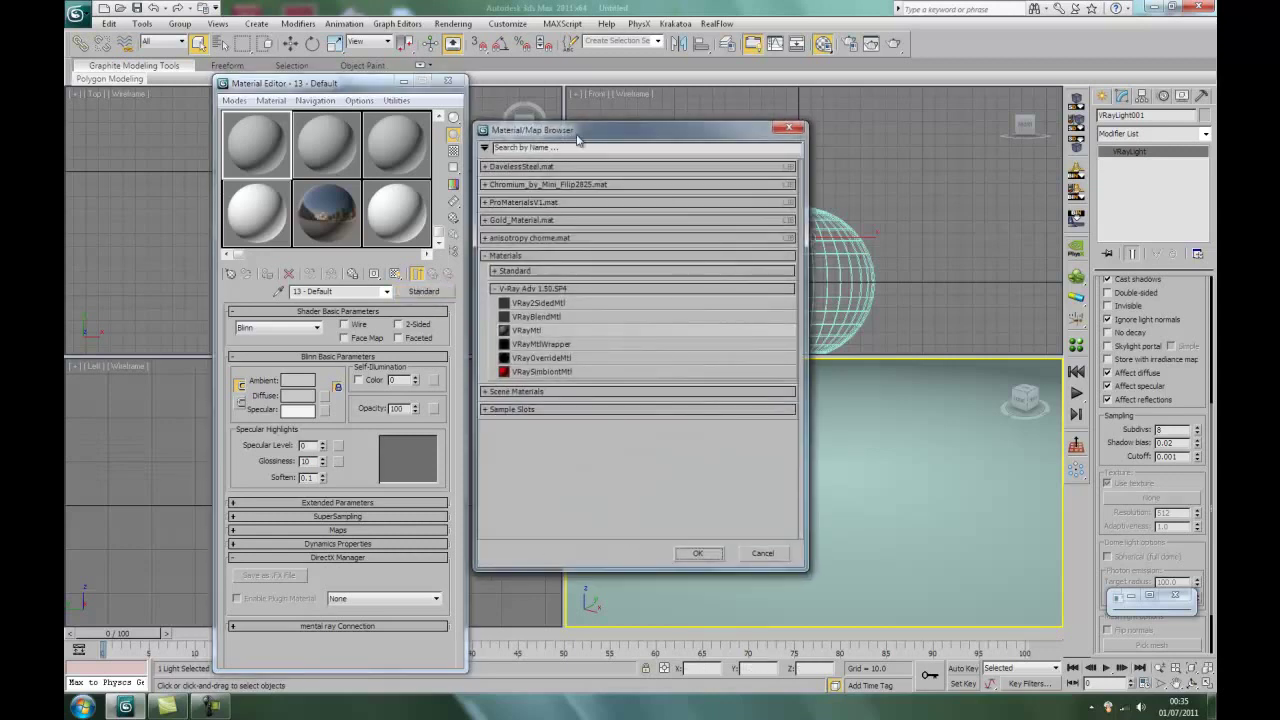
drag(581, 137, 584, 136)
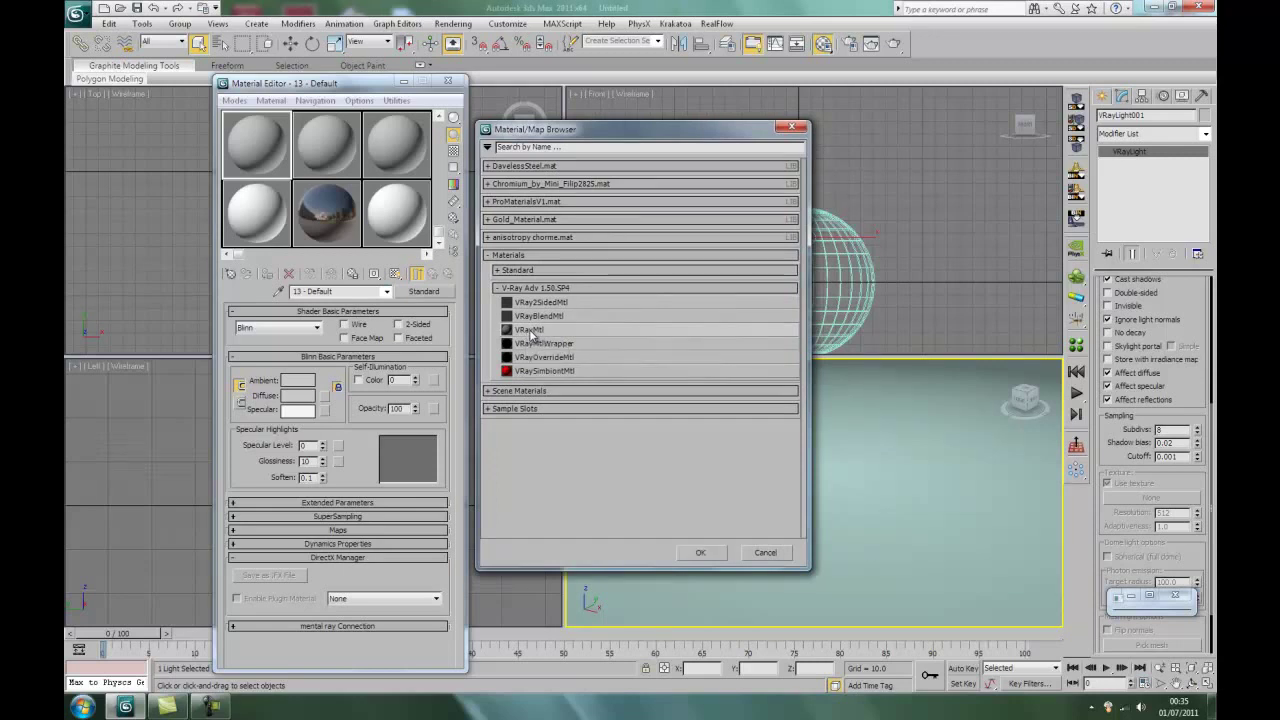
double_click(529, 333)
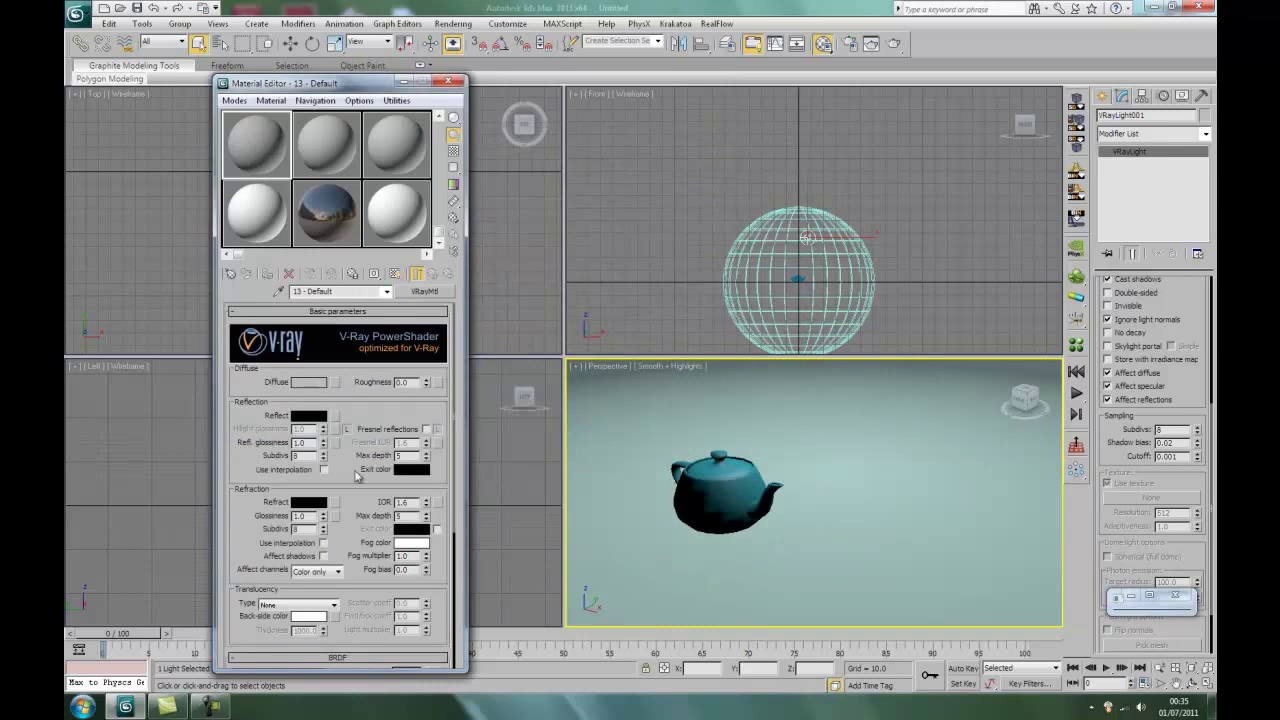
- Set the 13 - Default VRayMtl diffuse colour to pure white (Whiteness 255)
click(308, 382)
drag(462, 187, 464, 192)
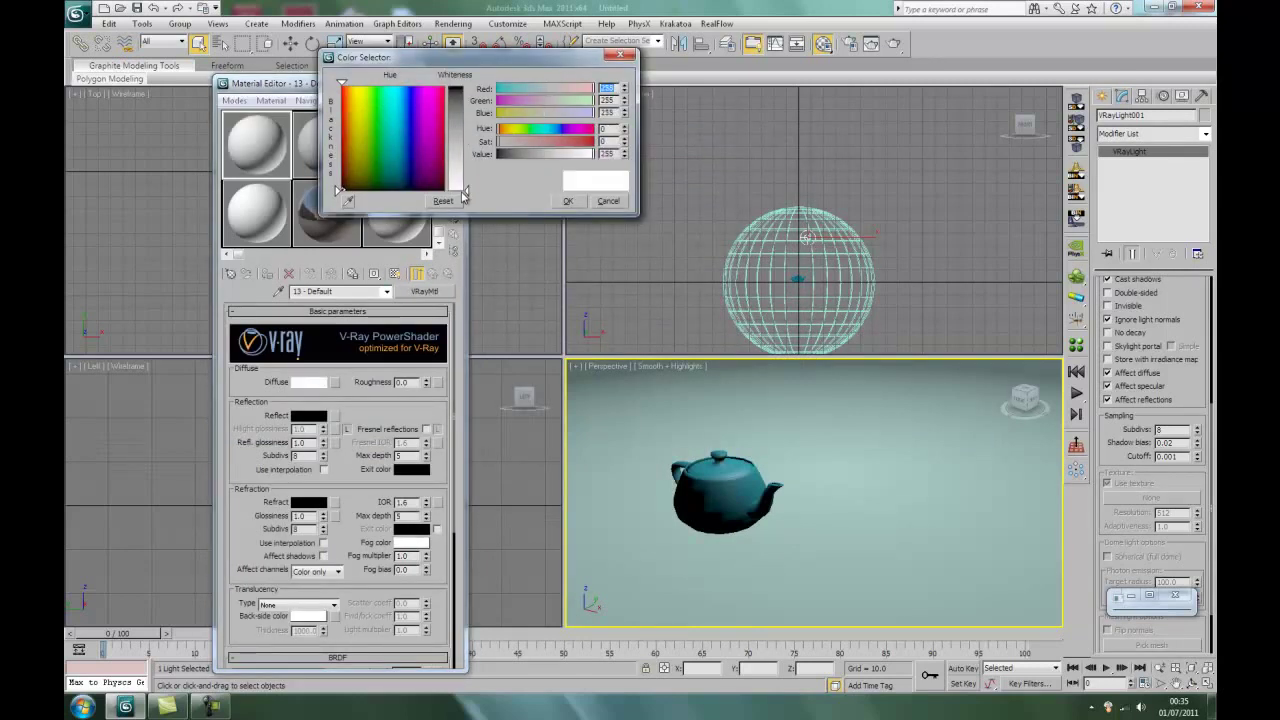
click(567, 201)
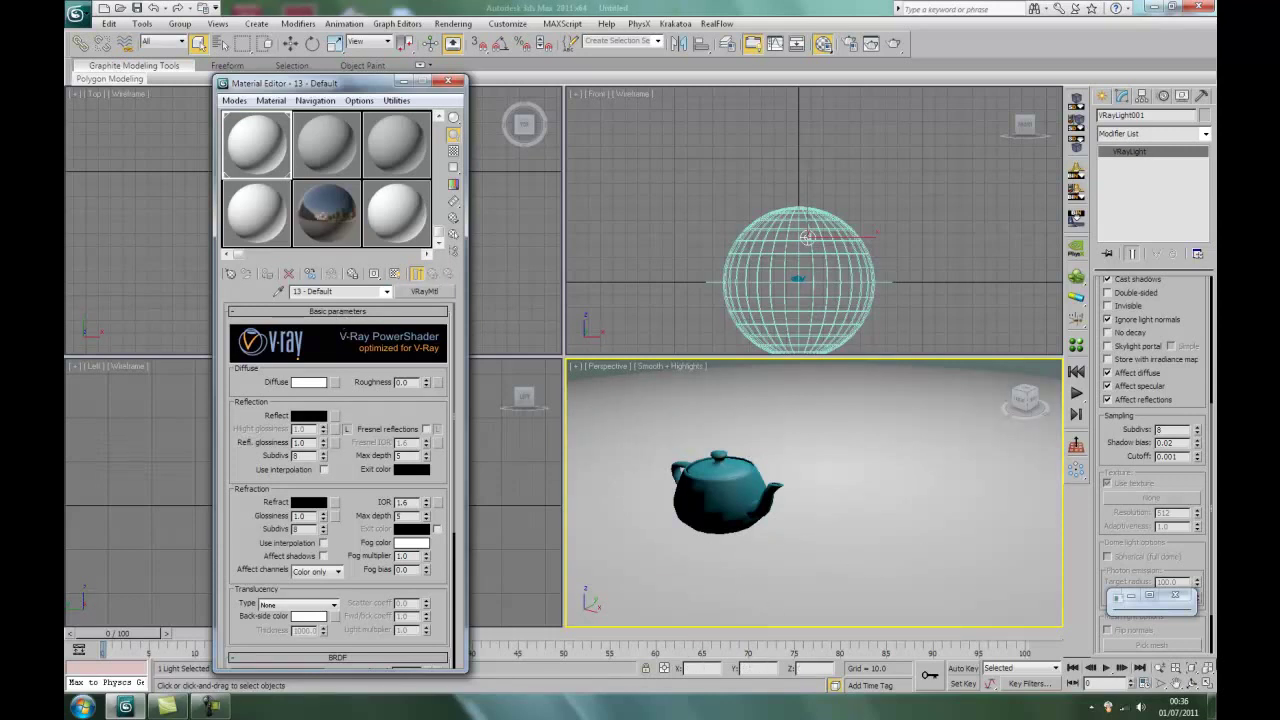
click(1191, 684)
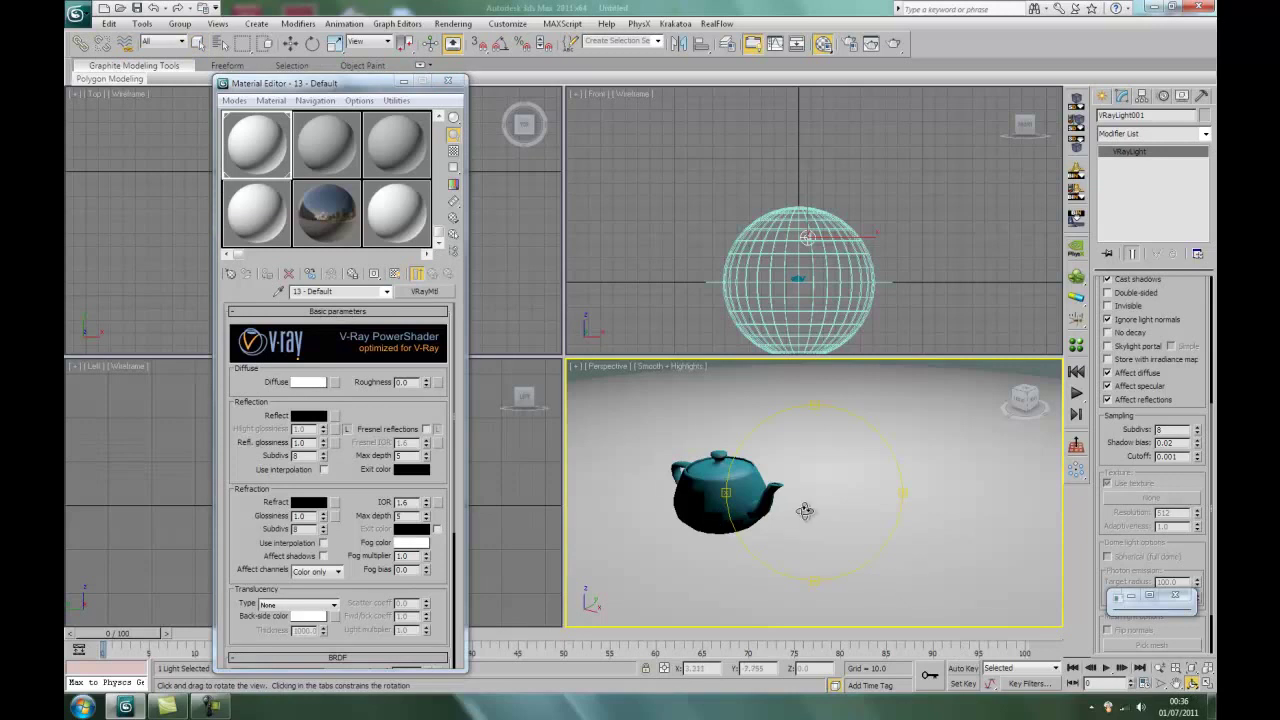
drag(805, 509, 829, 526)
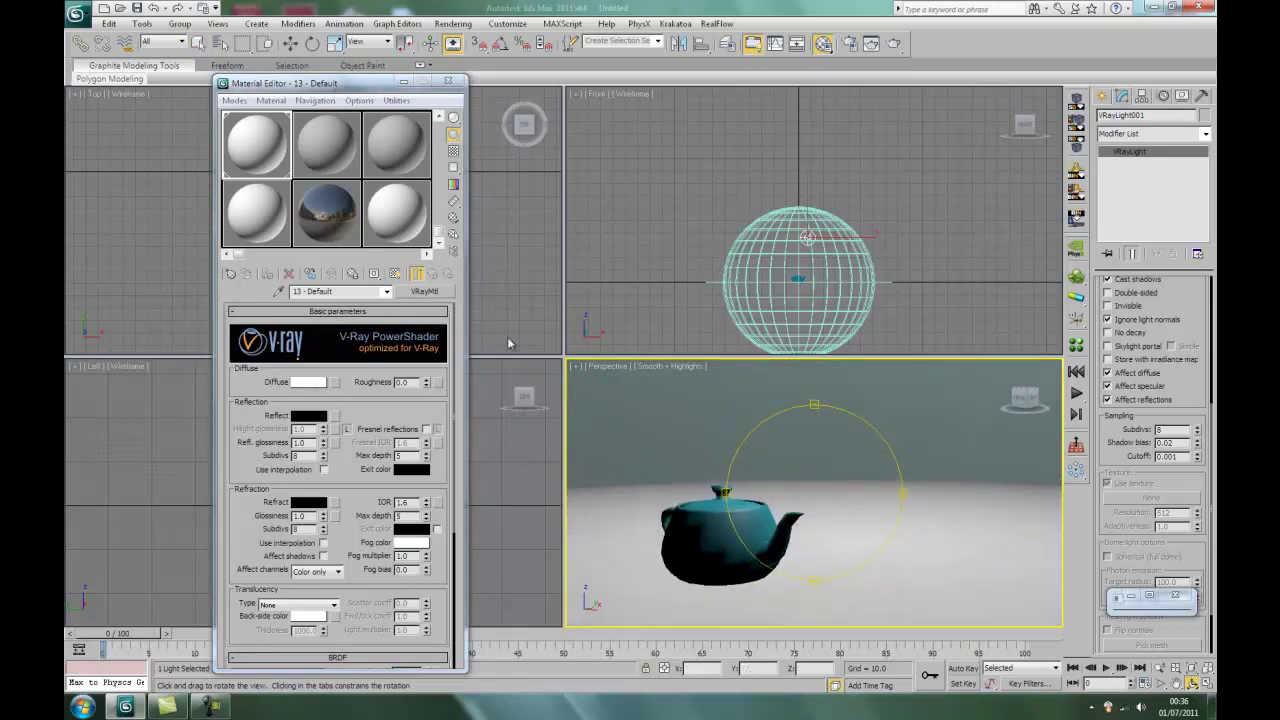
- Load material 14 - Default from the second sample slot for editing
click(338, 160)
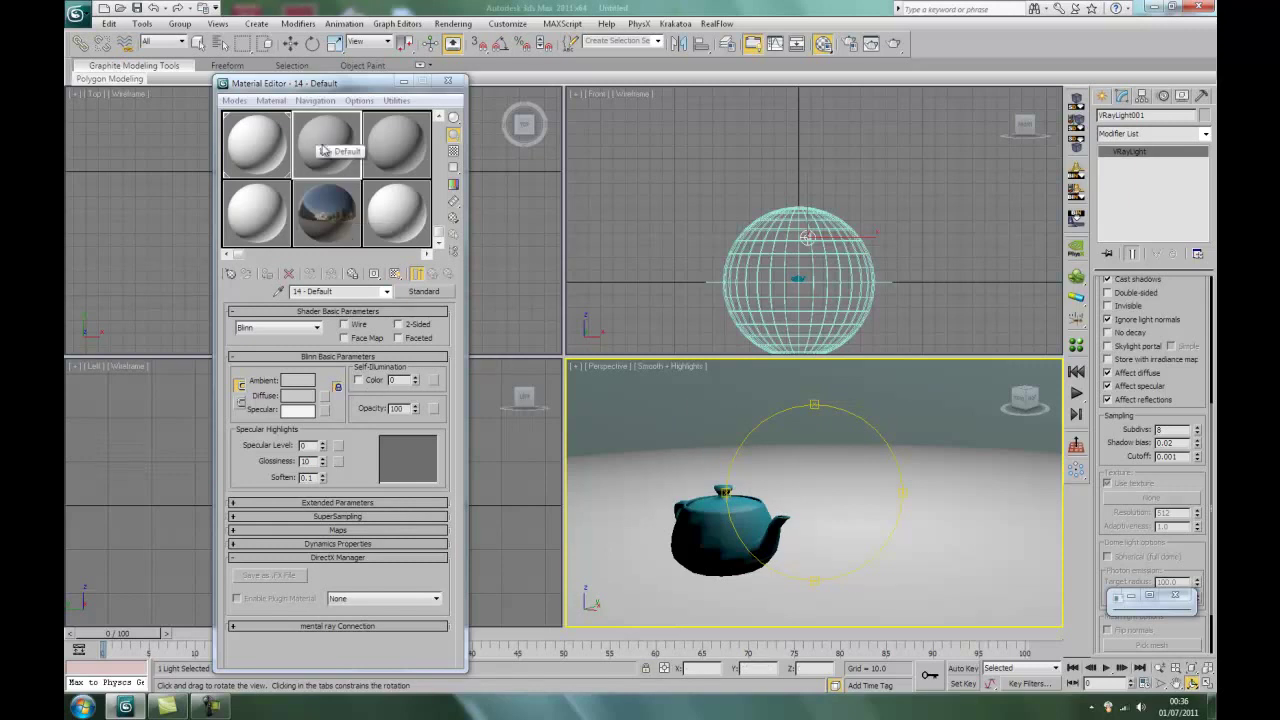
- Convert 14 - Default to a VRayMtl and open the standard maps list for its Diffuse map
click(424, 291)
click(527, 331)
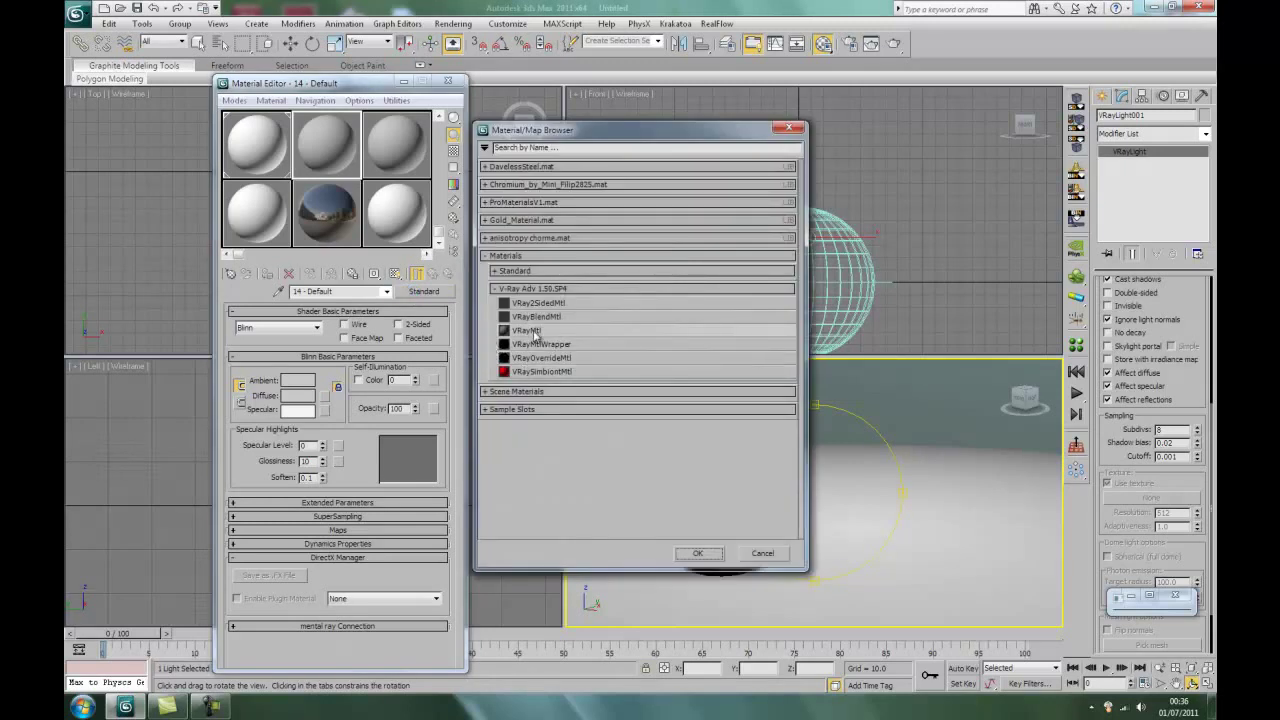
click(698, 553)
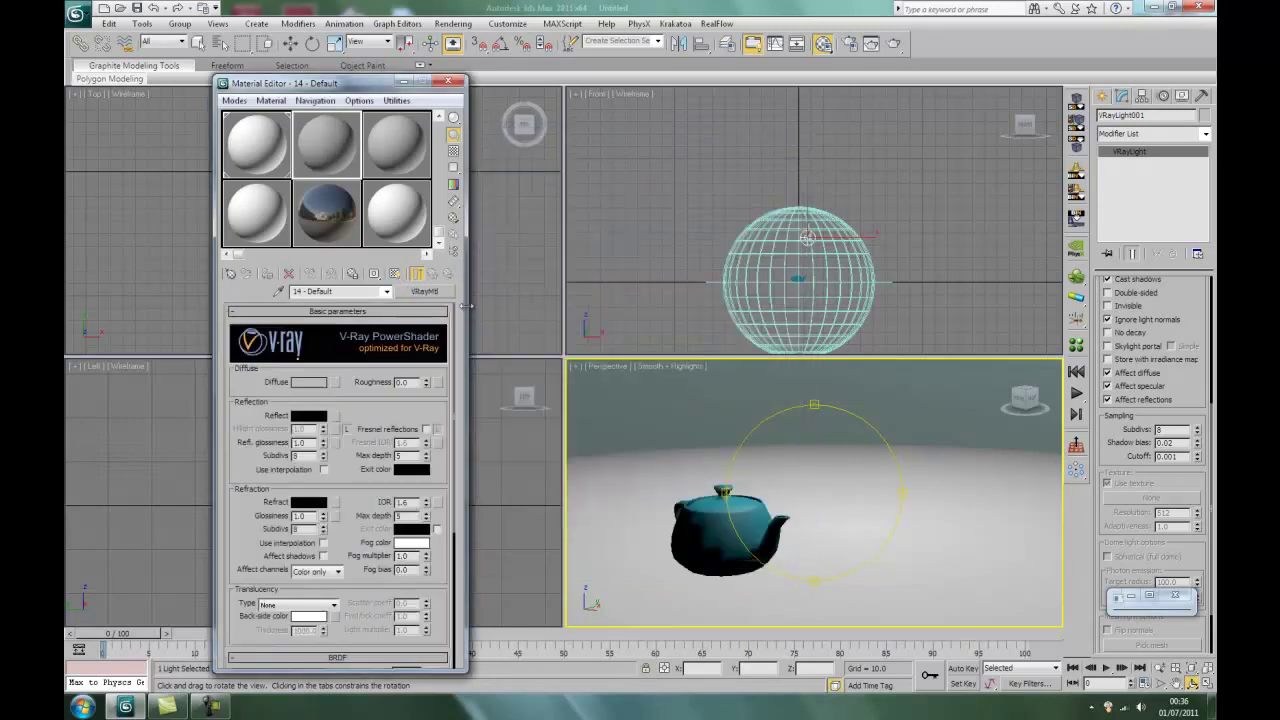
click(335, 383)
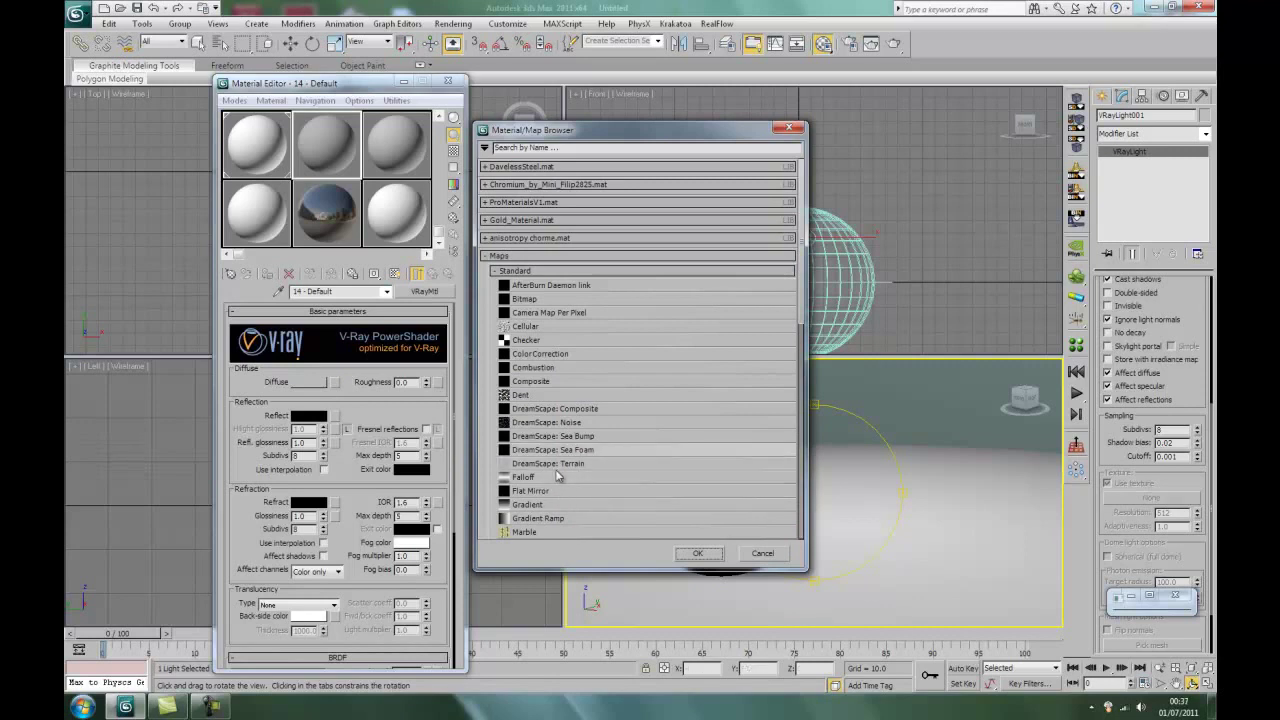
- Use a Bitmap of 06_kapellen_townsquare2 from HDRs > Exterior City as the diffuse map
double_click(521, 299)
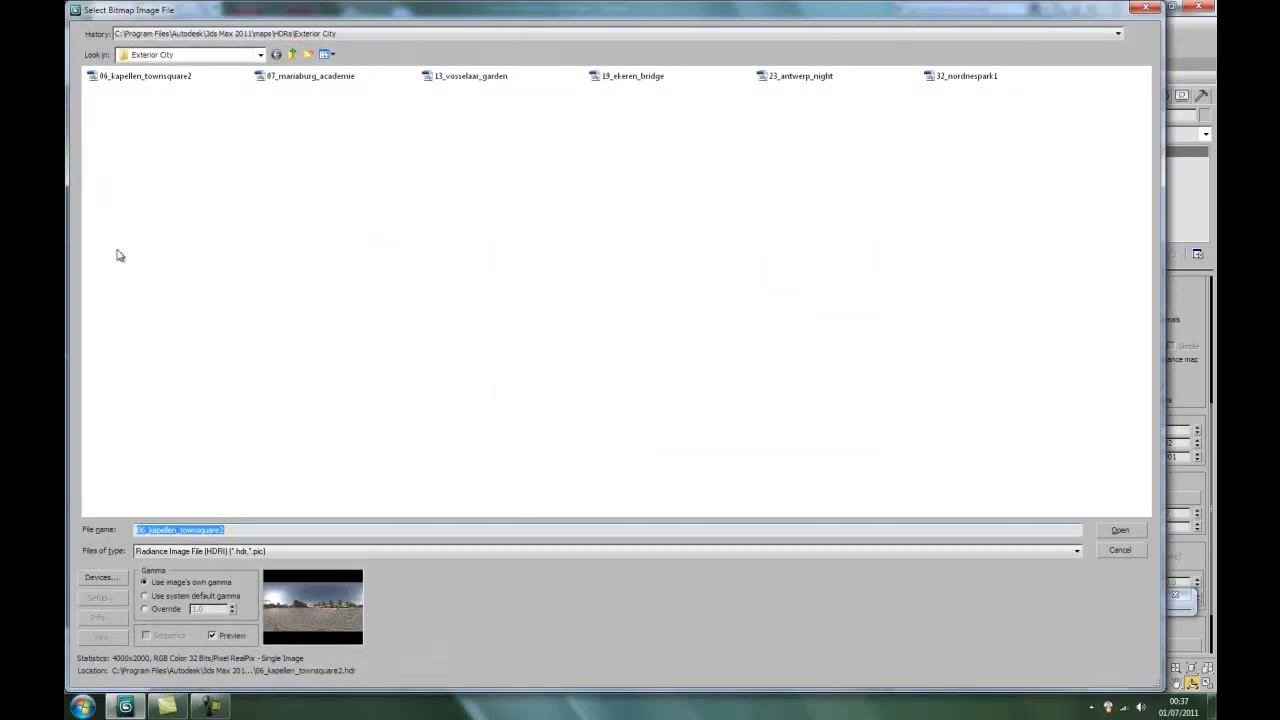
click(292, 55)
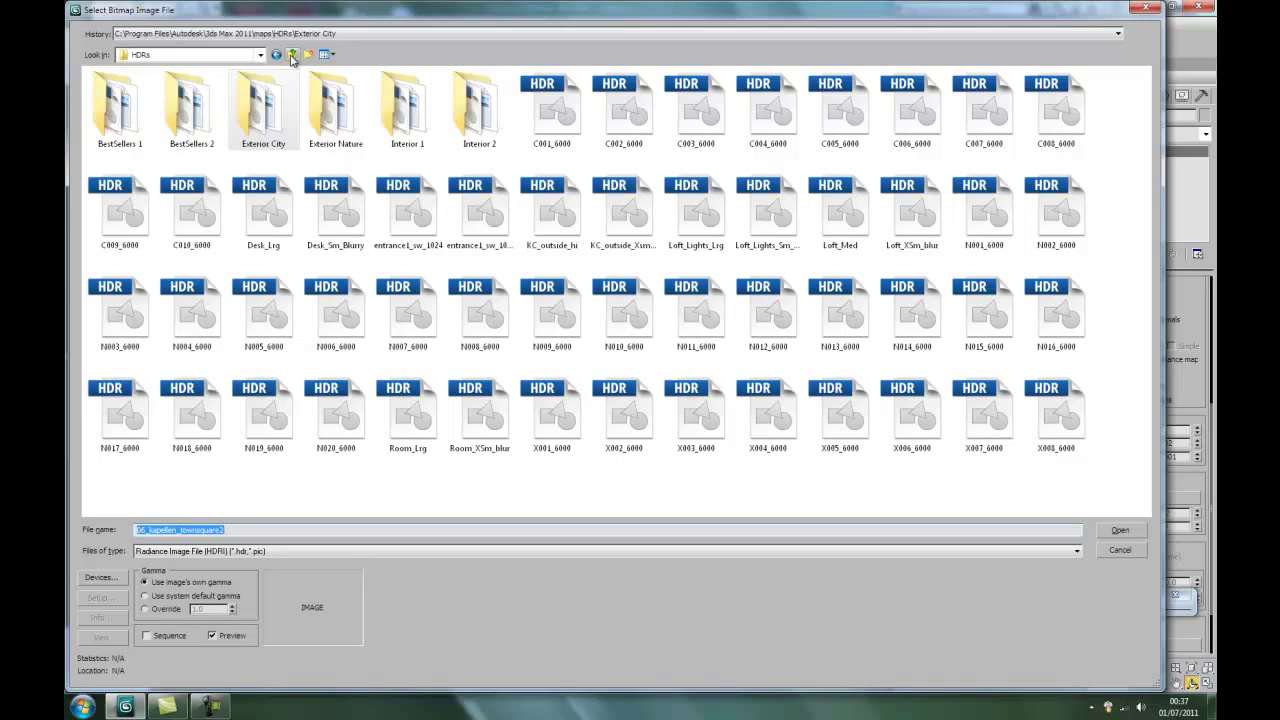
double_click(266, 120)
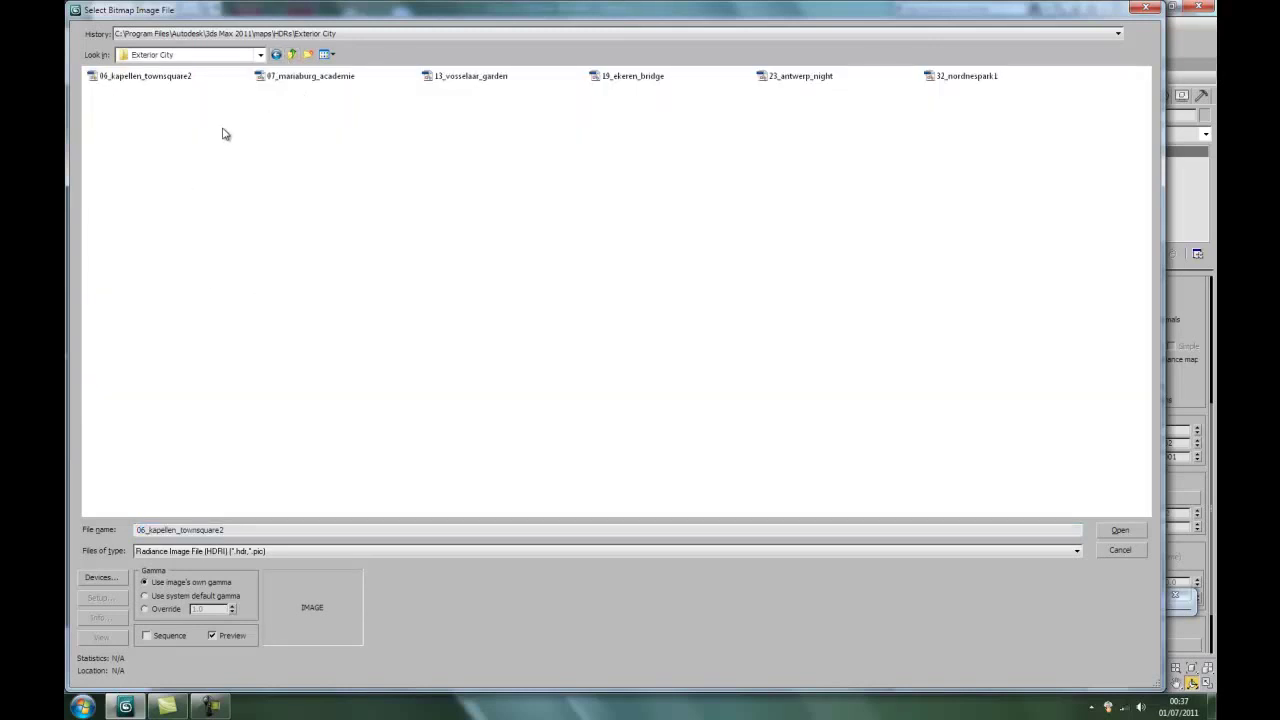
click(174, 82)
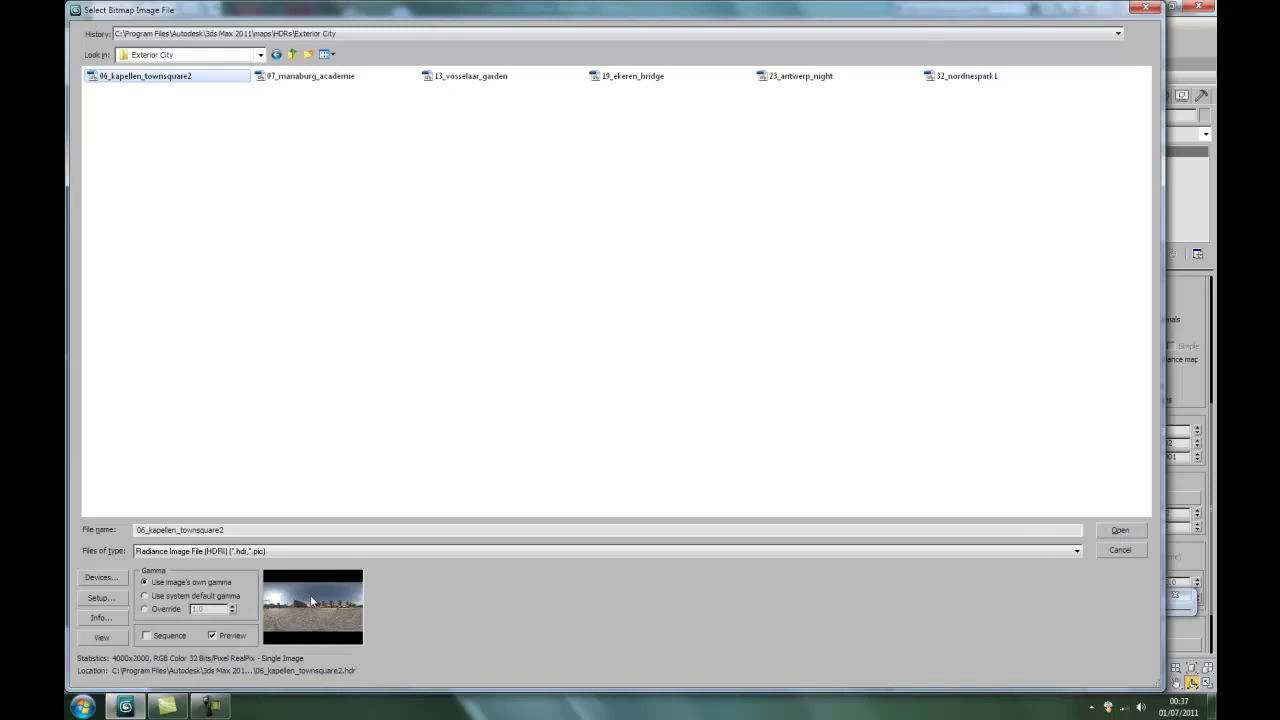
click(1117, 532)
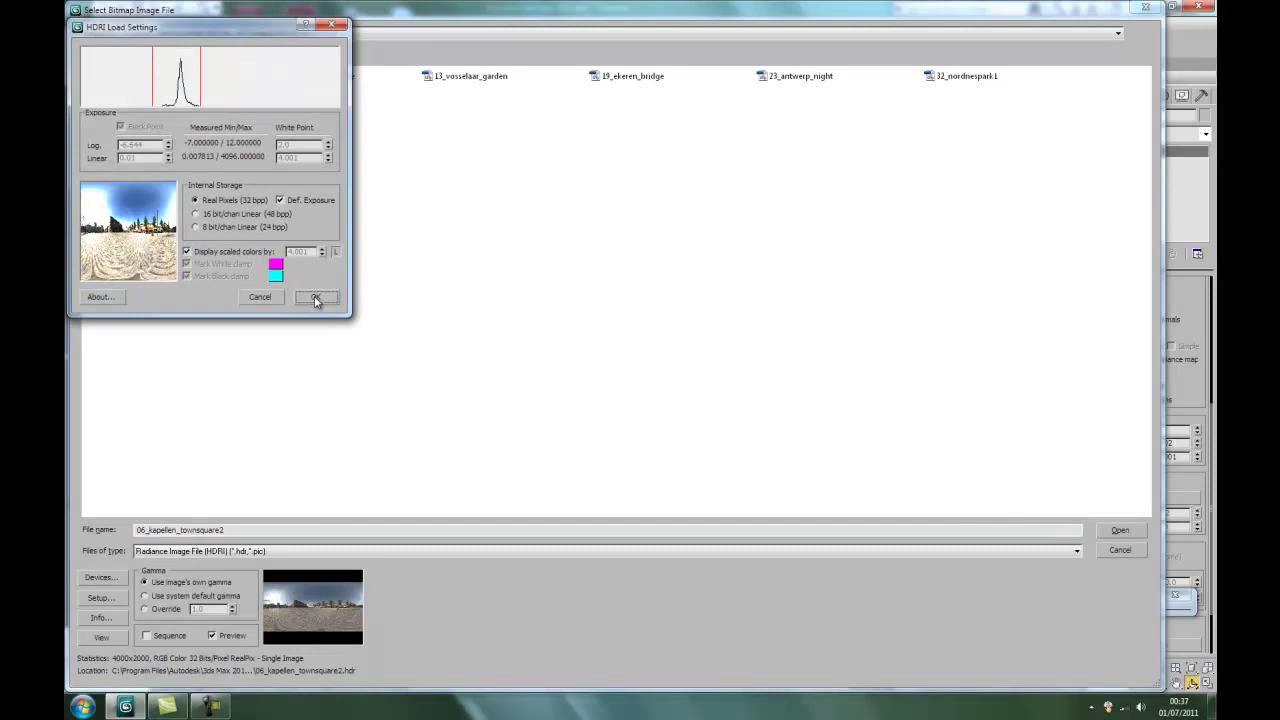
click(316, 300)
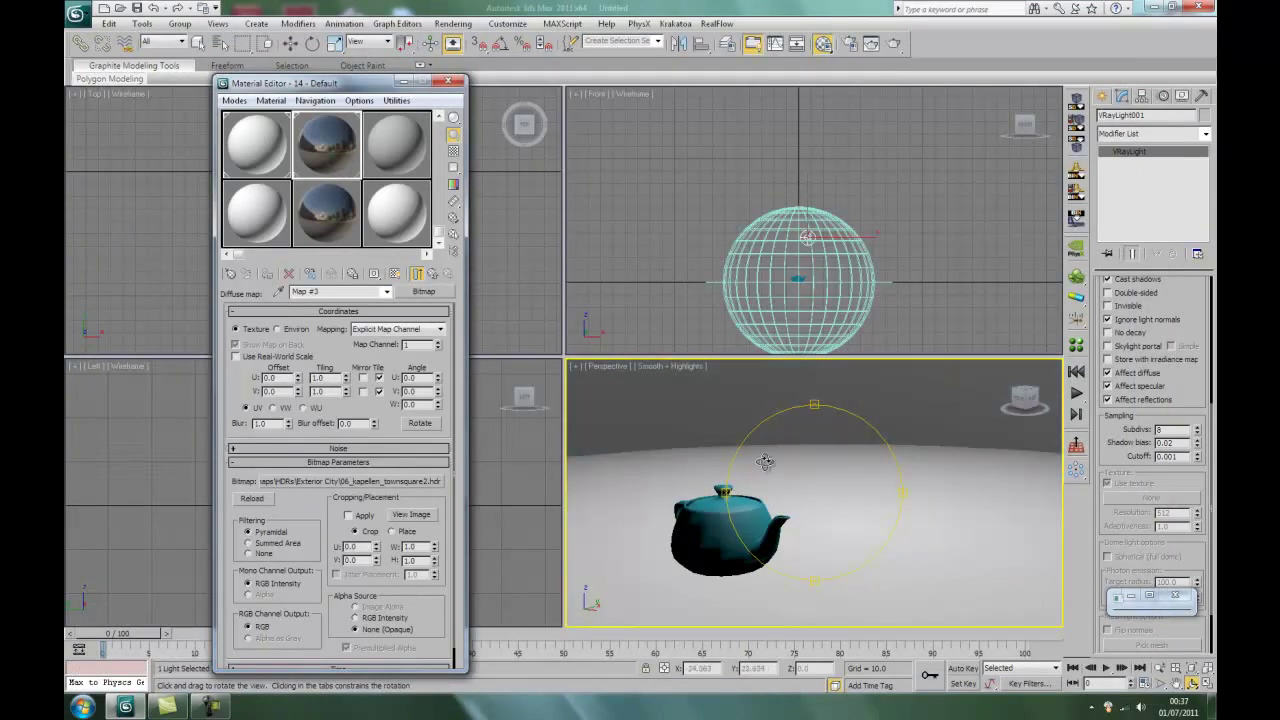
- Display the town HDR map in the Perspective viewport behind the teapot
click(395, 274)
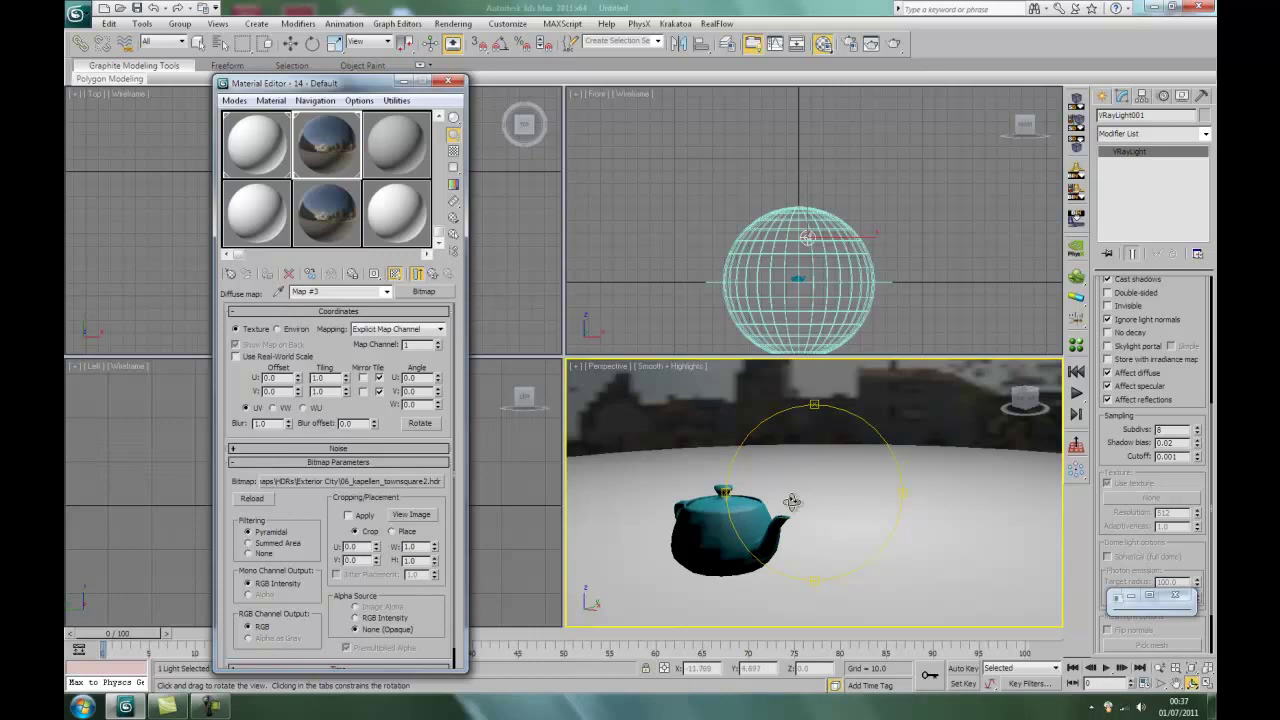
mouse_move(792, 501)
mouse_down()
mouse_move(804, 512)
mouse_move(811, 494)
mouse_up()
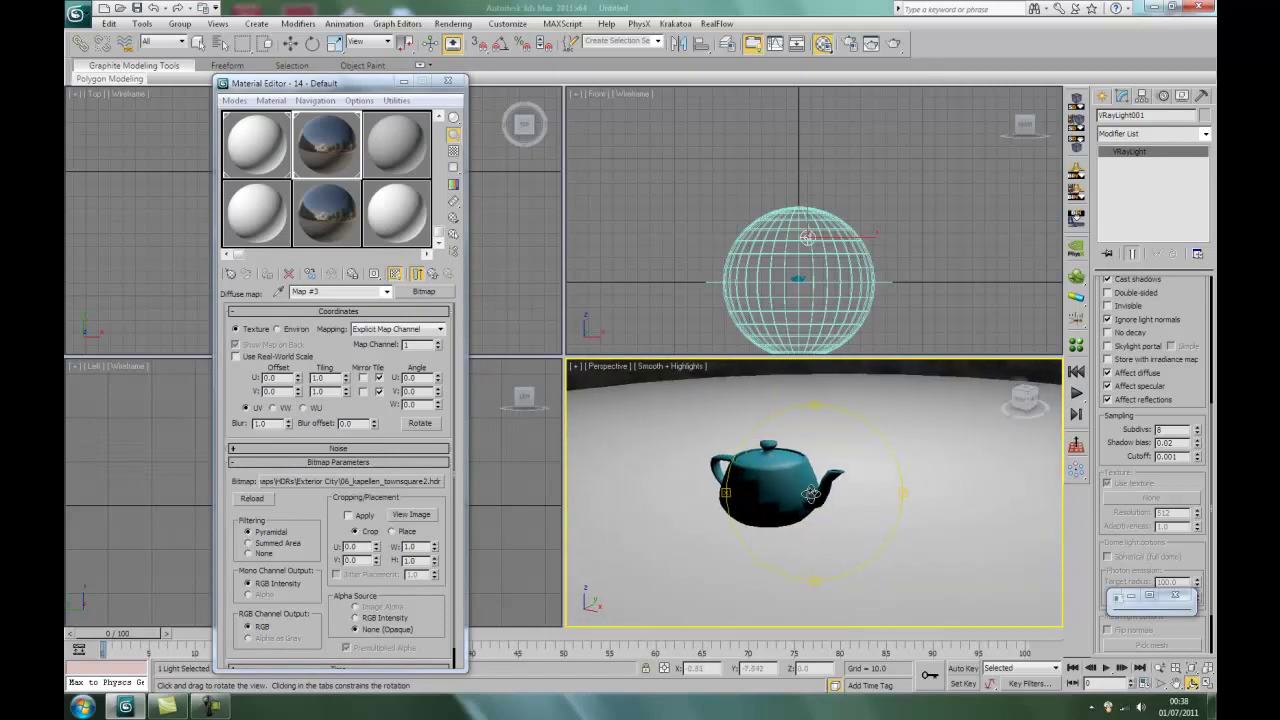
- Make the third material, 15 - Default, a VRayMtl with a pure white diffuse
click(397, 151)
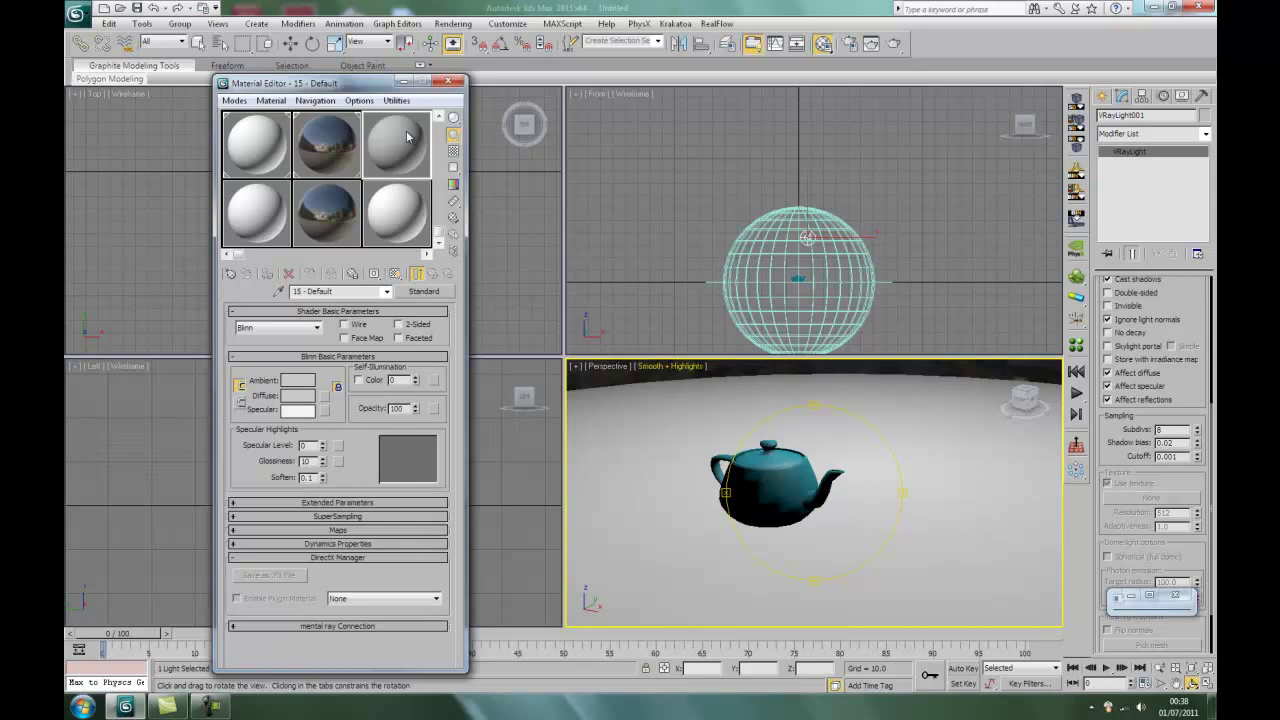
click(422, 291)
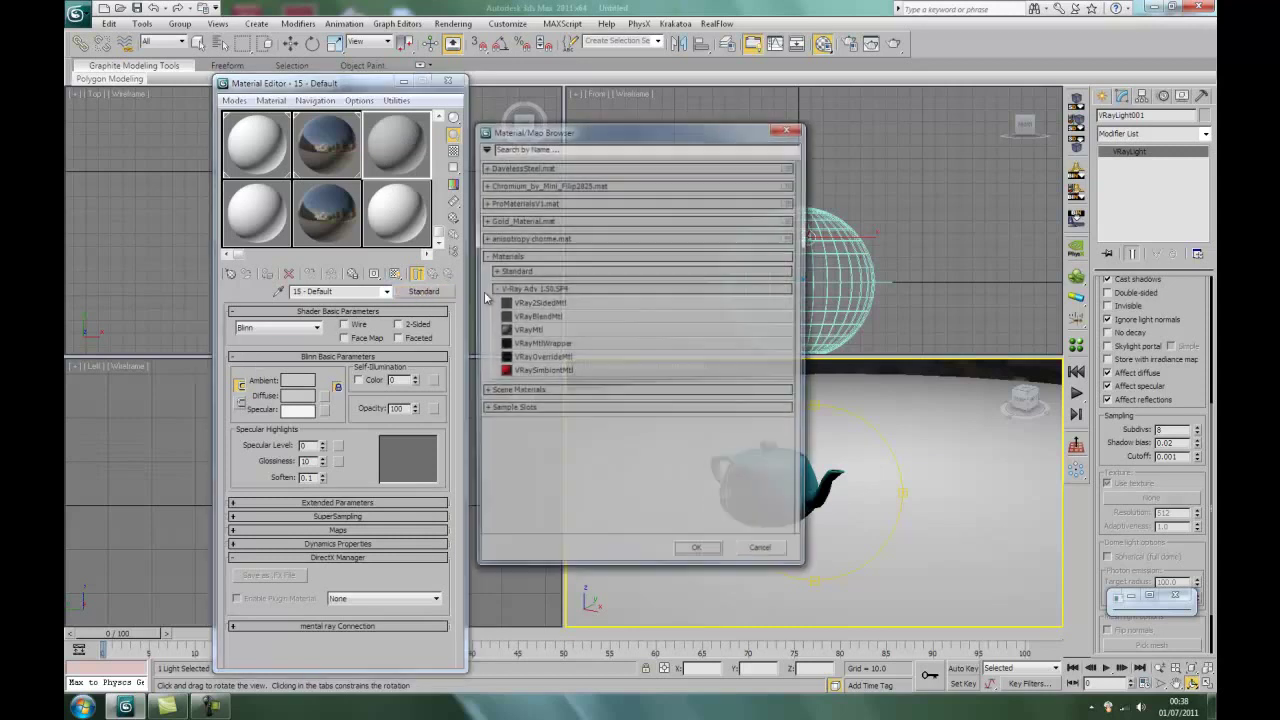
double_click(520, 331)
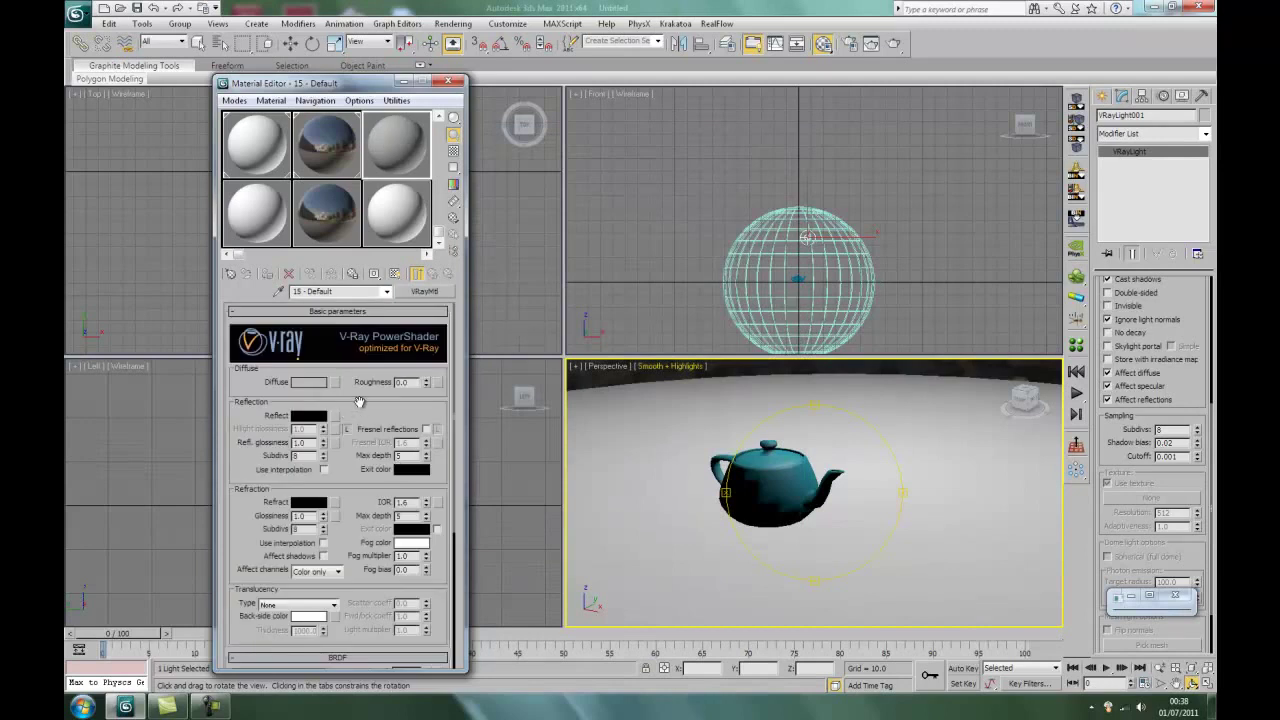
click(308, 382)
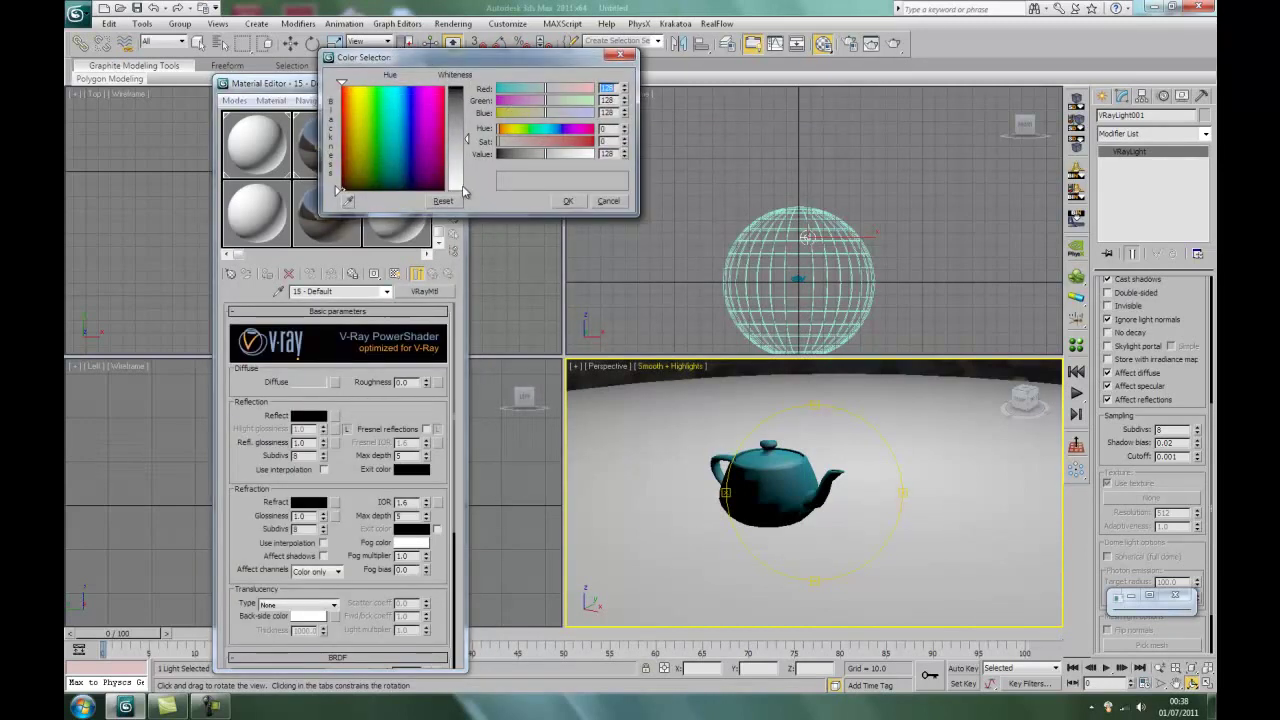
click(463, 191)
click(568, 202)
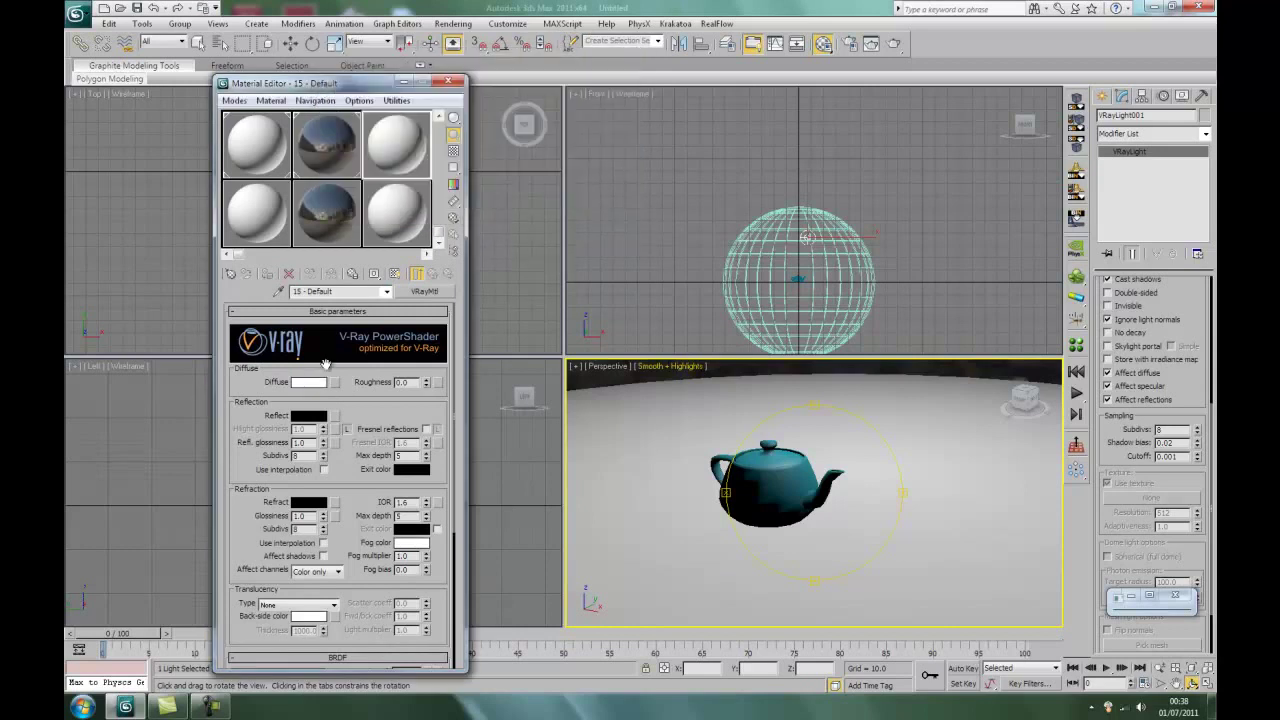
- Apply material 15 to the teapot, maximise Perspective and minimise the Material Editor
drag(400, 146, 765, 488)
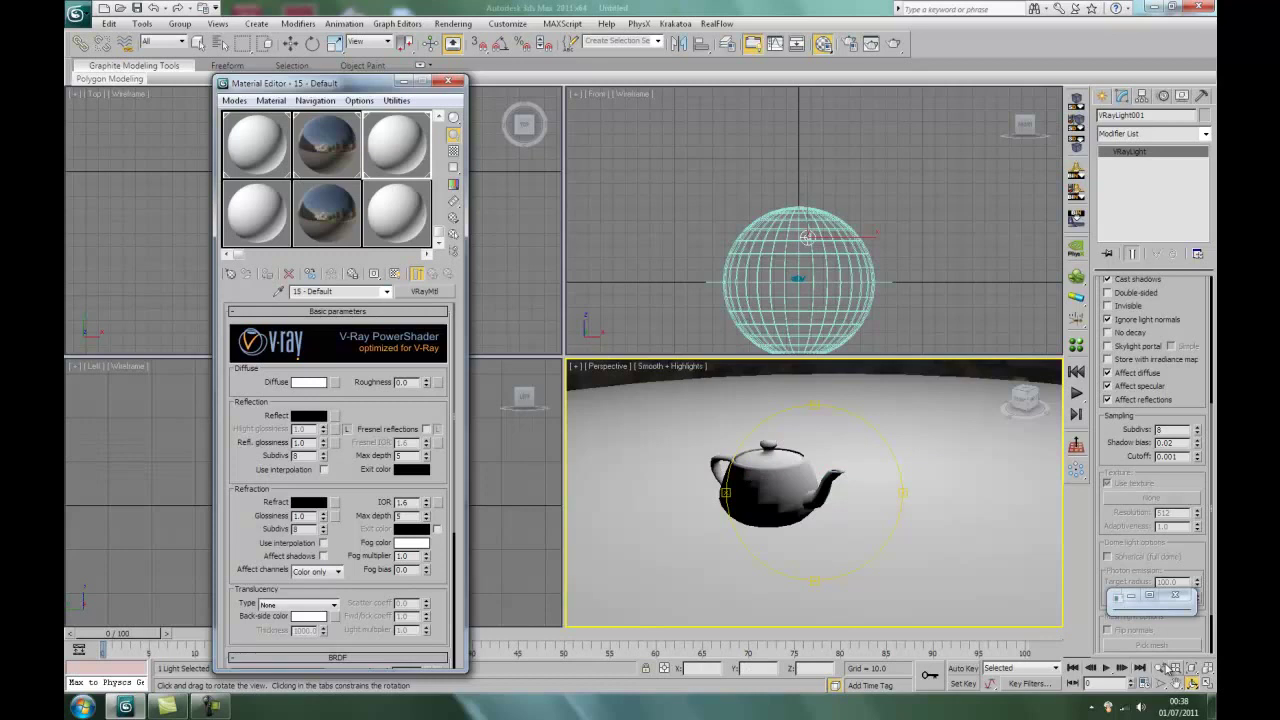
click(1208, 683)
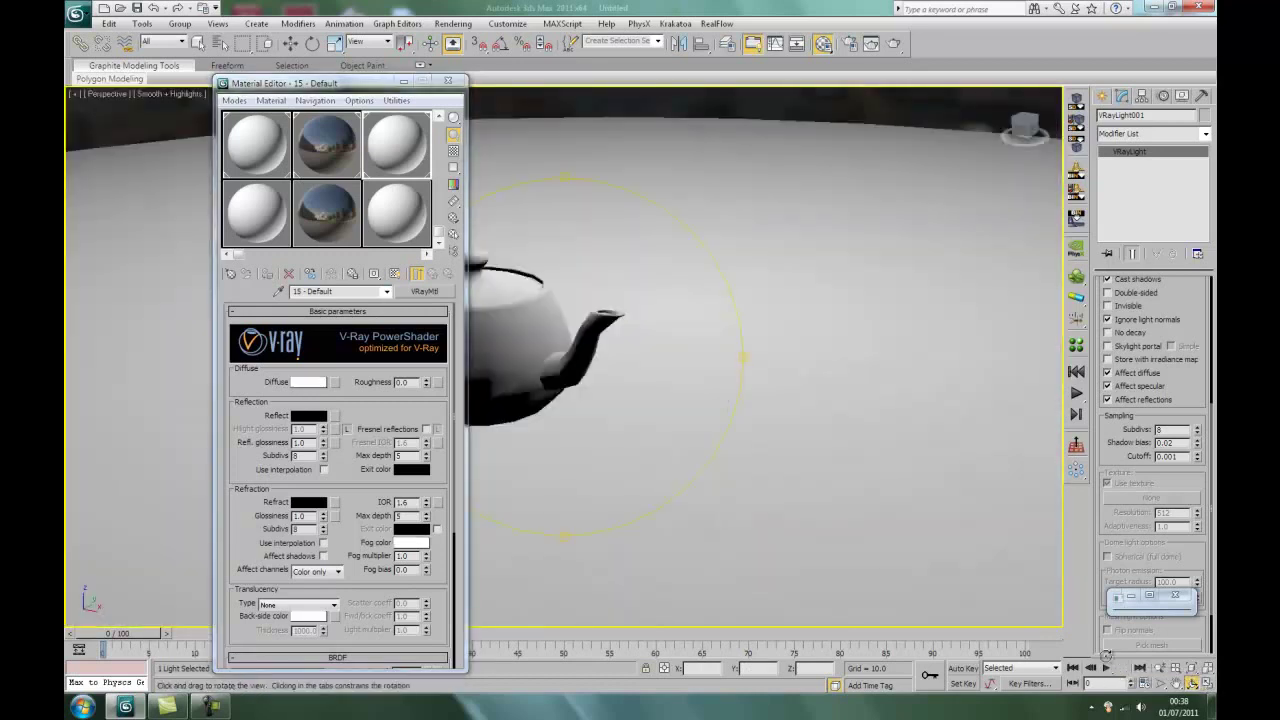
drag(368, 89, 905, 95)
click(905, 94)
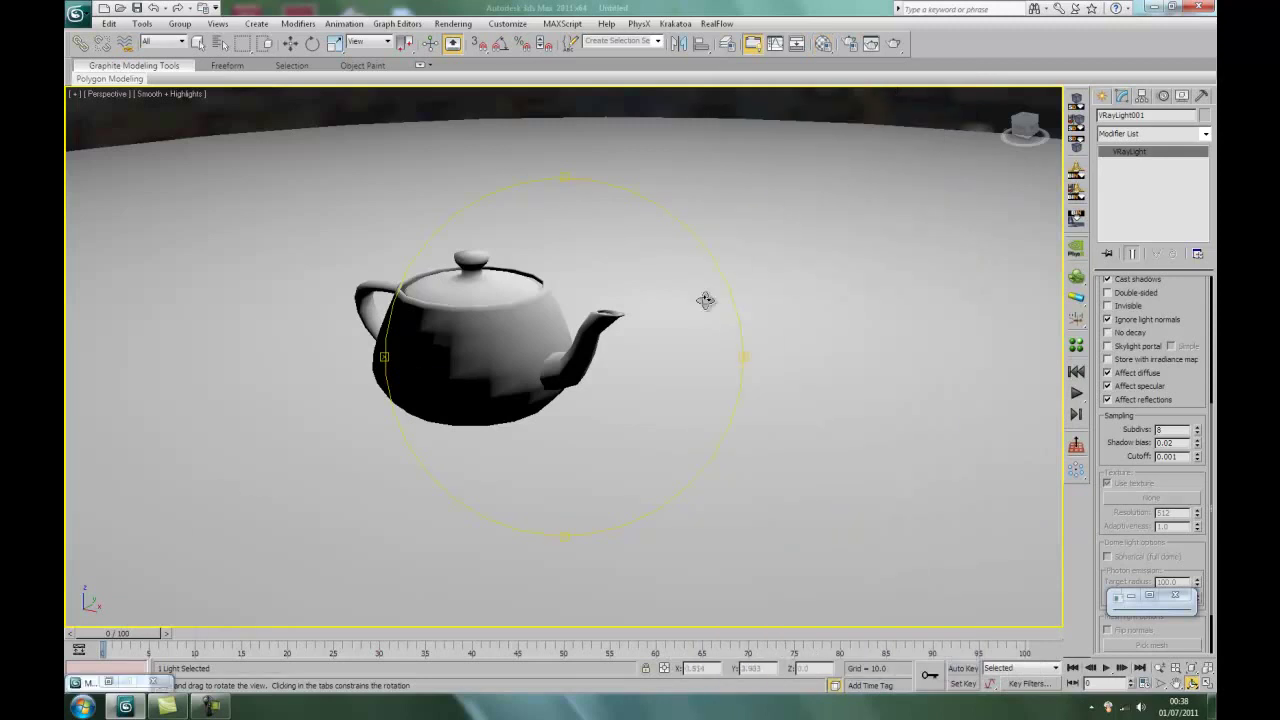
drag(569, 380, 557, 394)
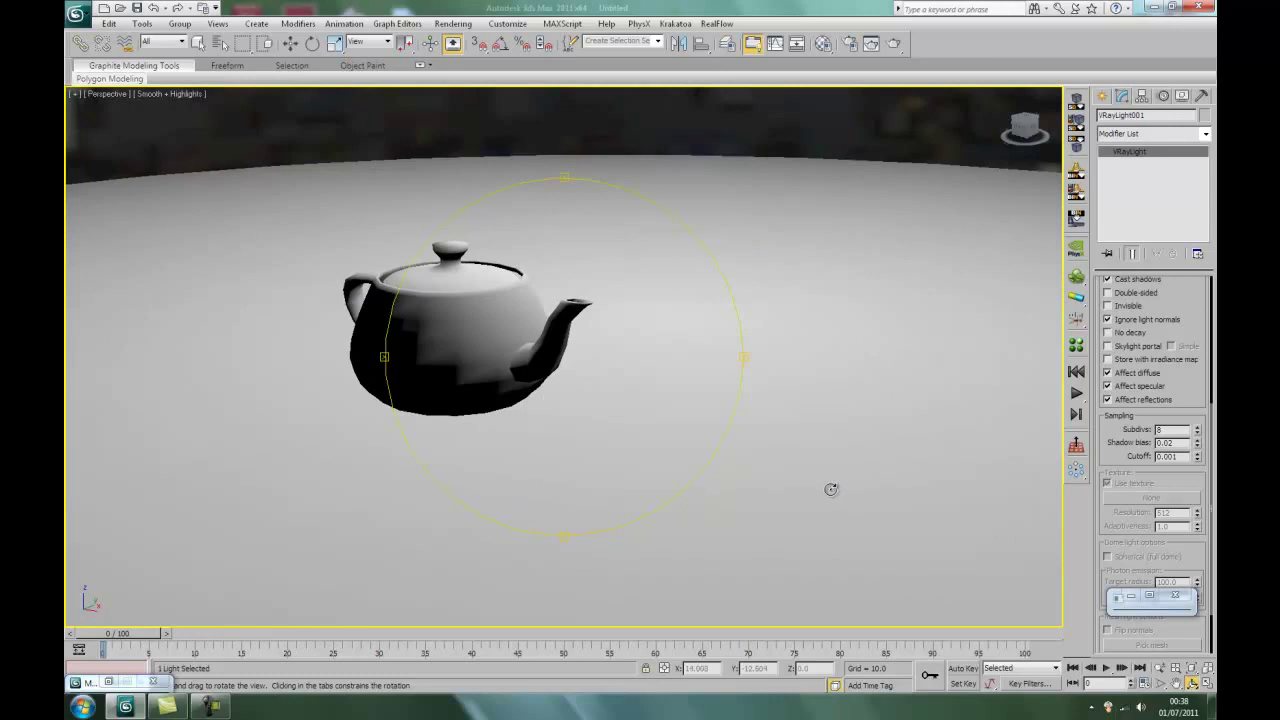
- Render the Perspective view with V-Ray and move the frame buffer aside
click(453, 23)
click(460, 40)
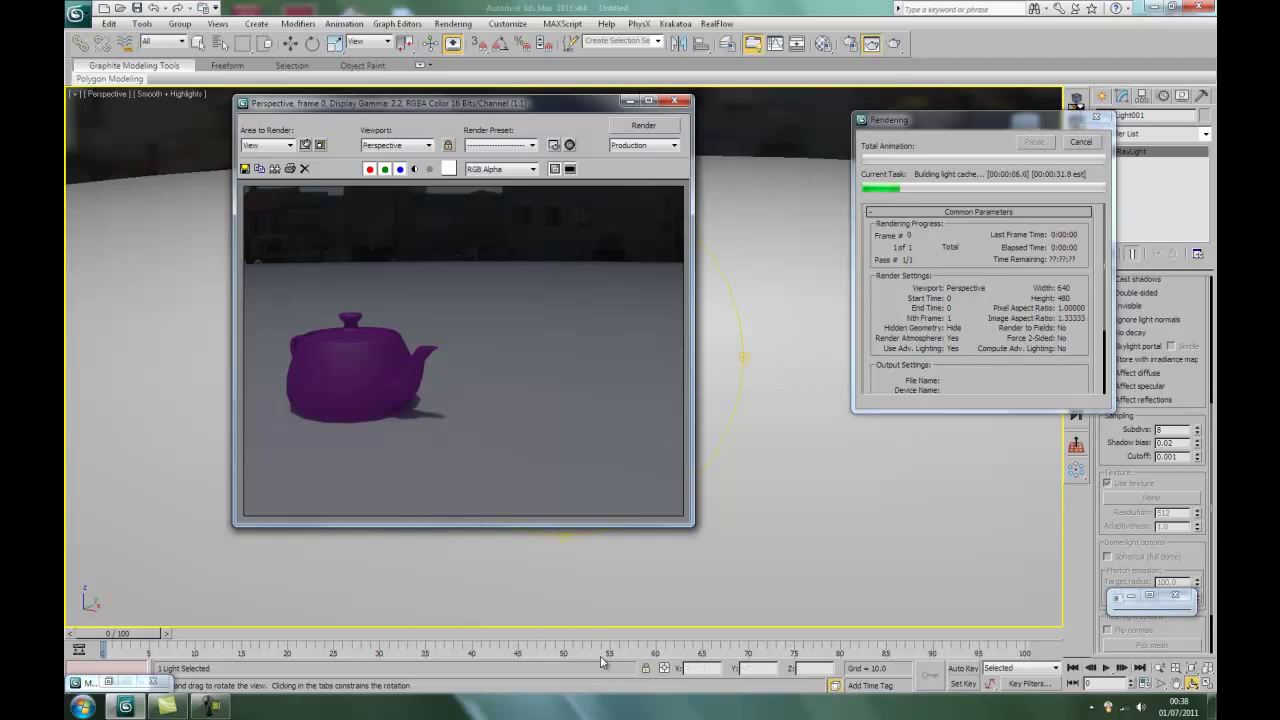
mouse_move(217, 707)
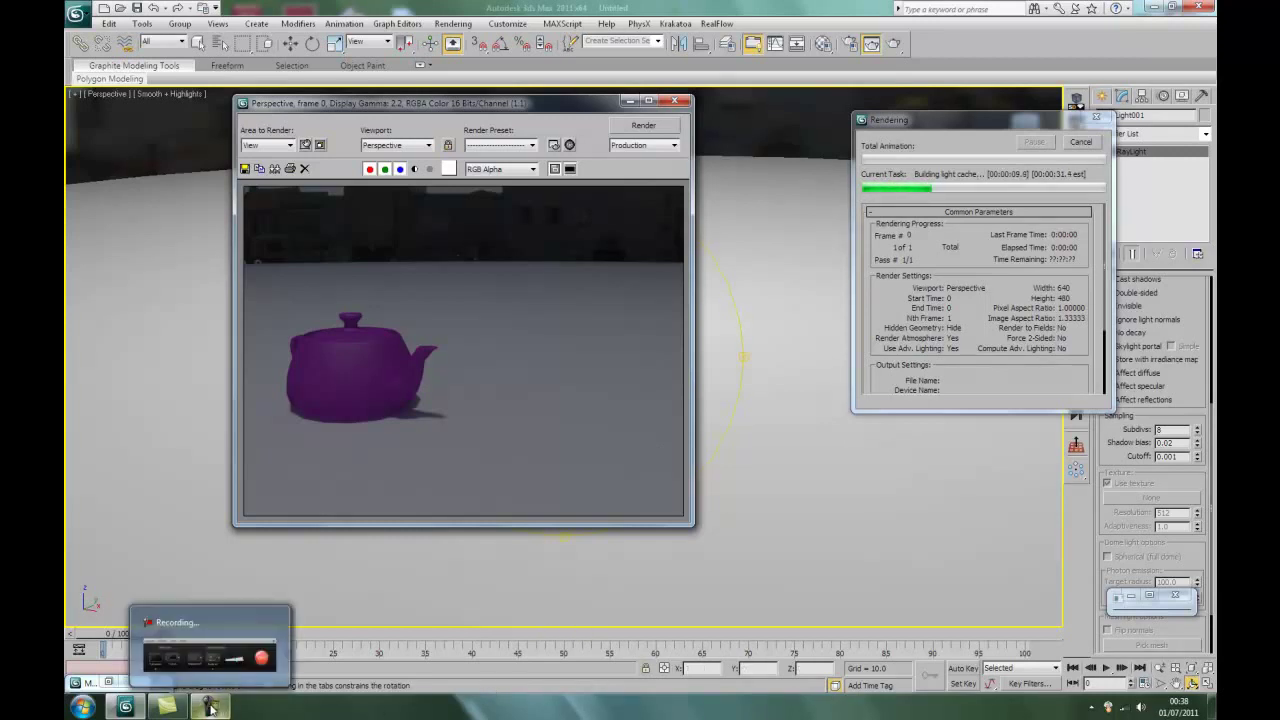
click(210, 707)
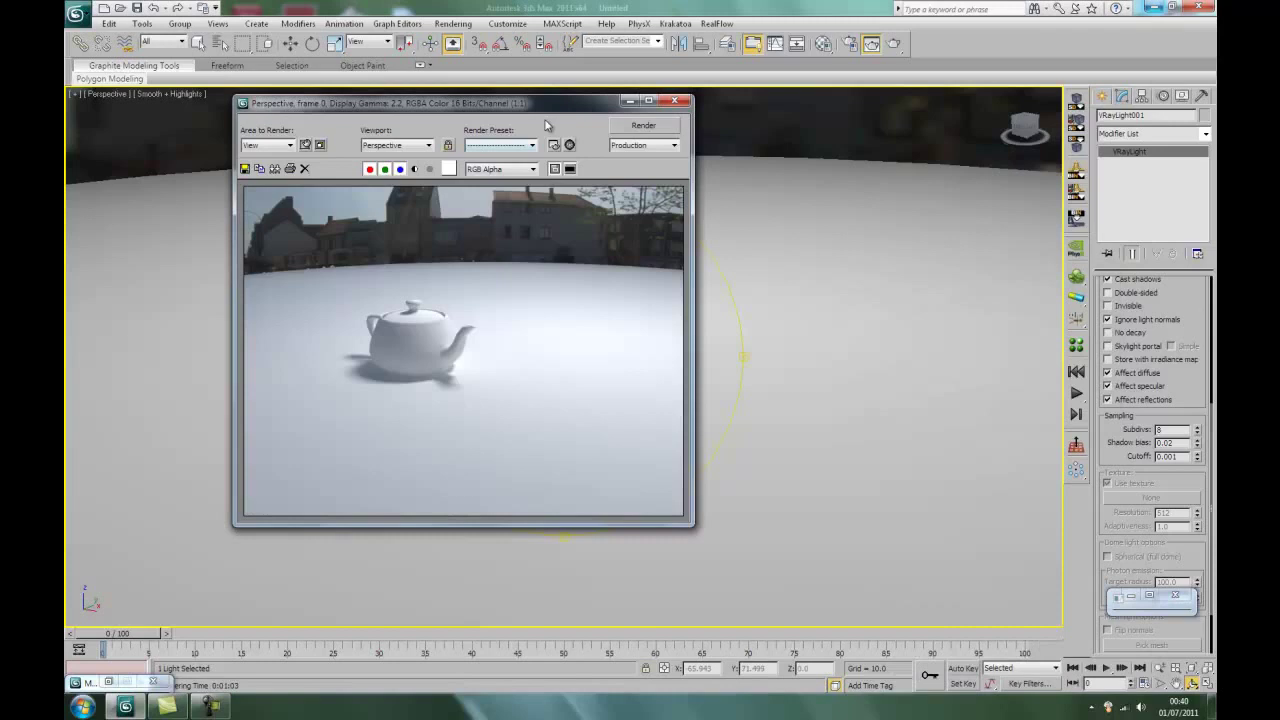
drag(553, 106, 551, 122)
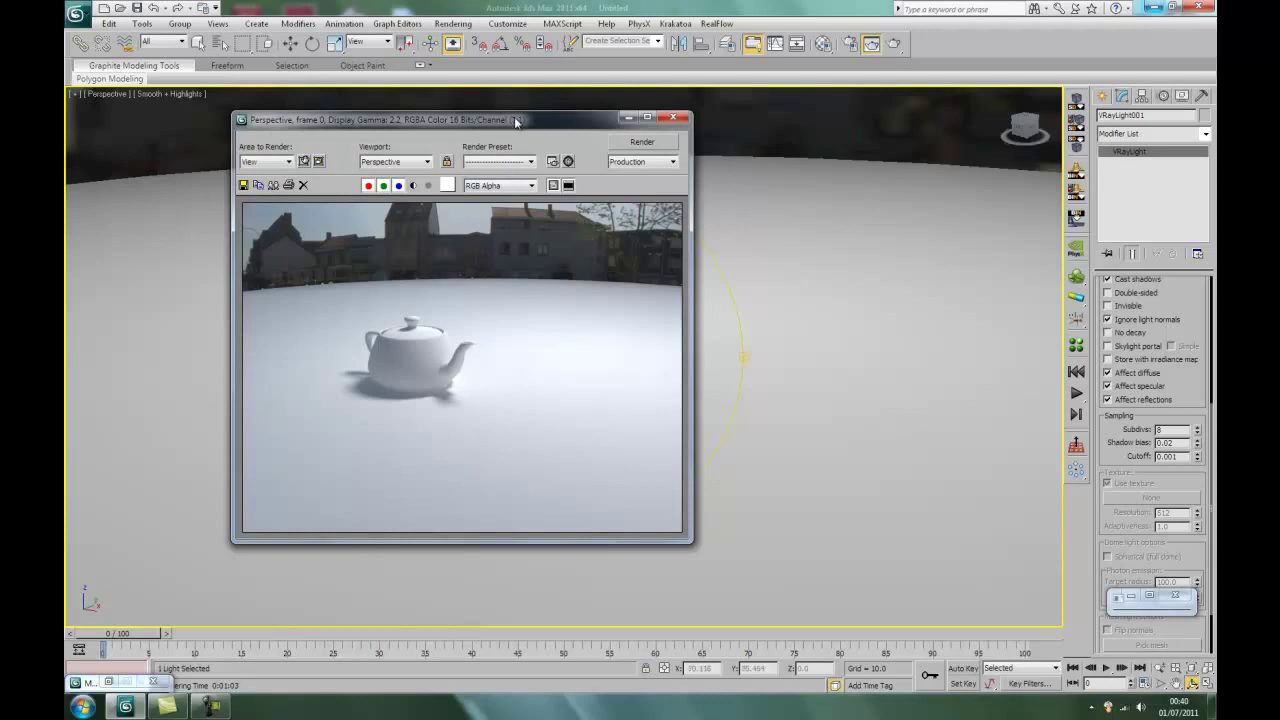
drag(521, 123, 905, 131)
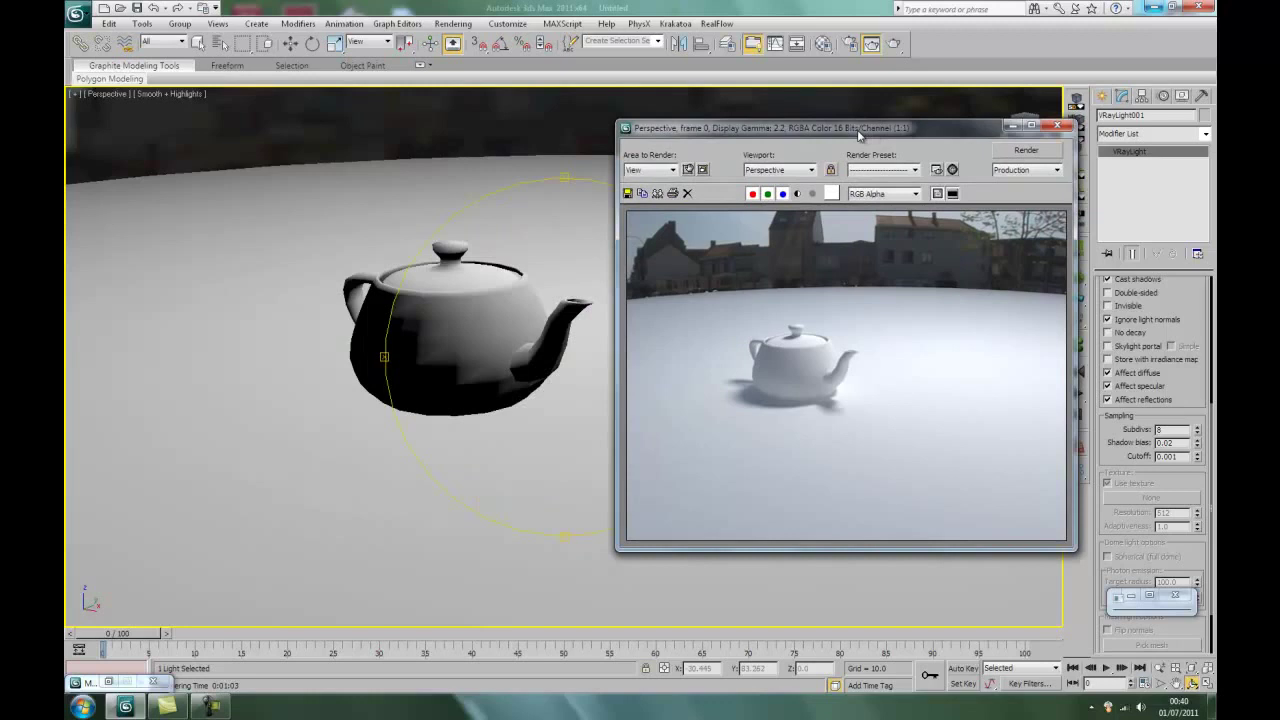
- Reopen the Material Editor and set the teapot material's diffuse colour to black
click(1059, 127)
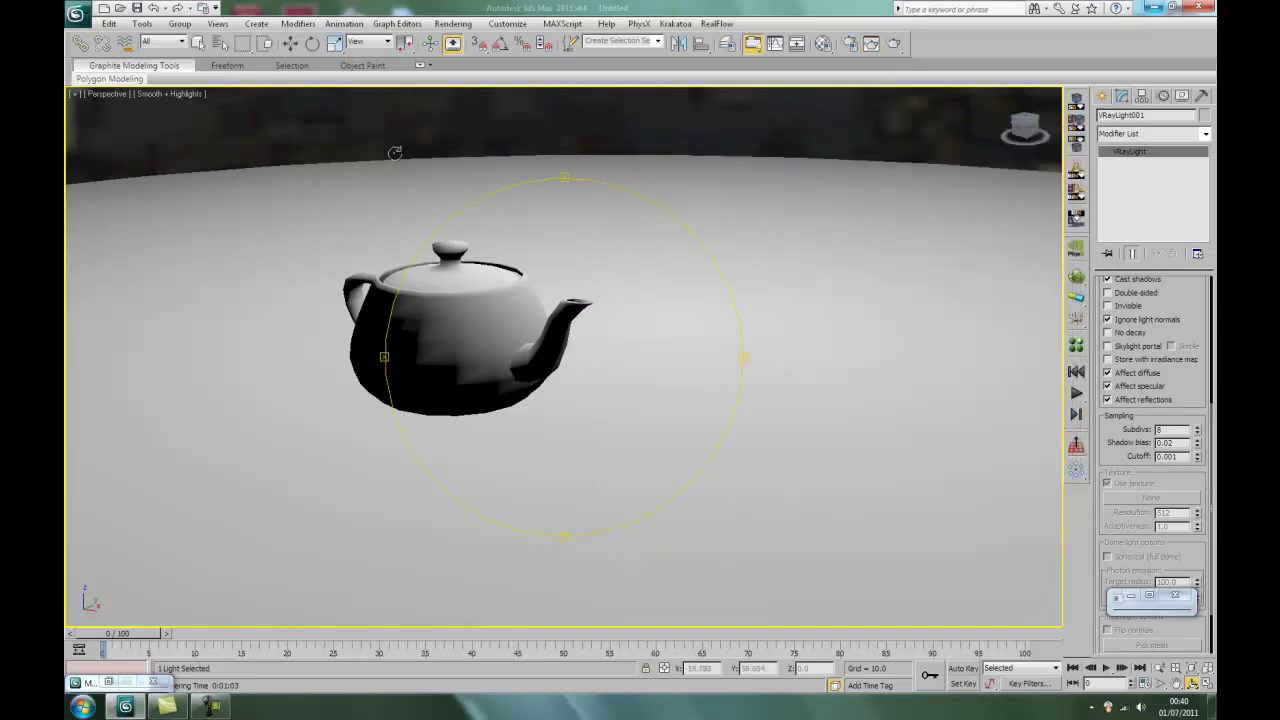
click(109, 683)
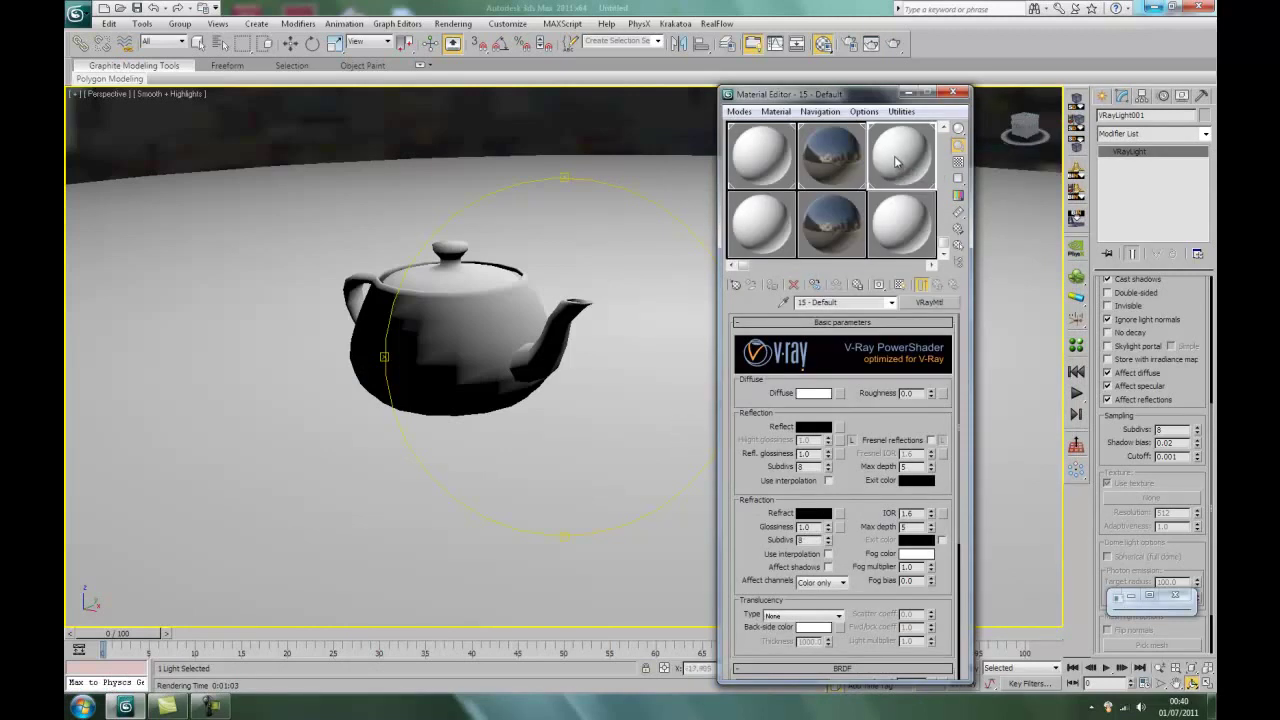
click(814, 393)
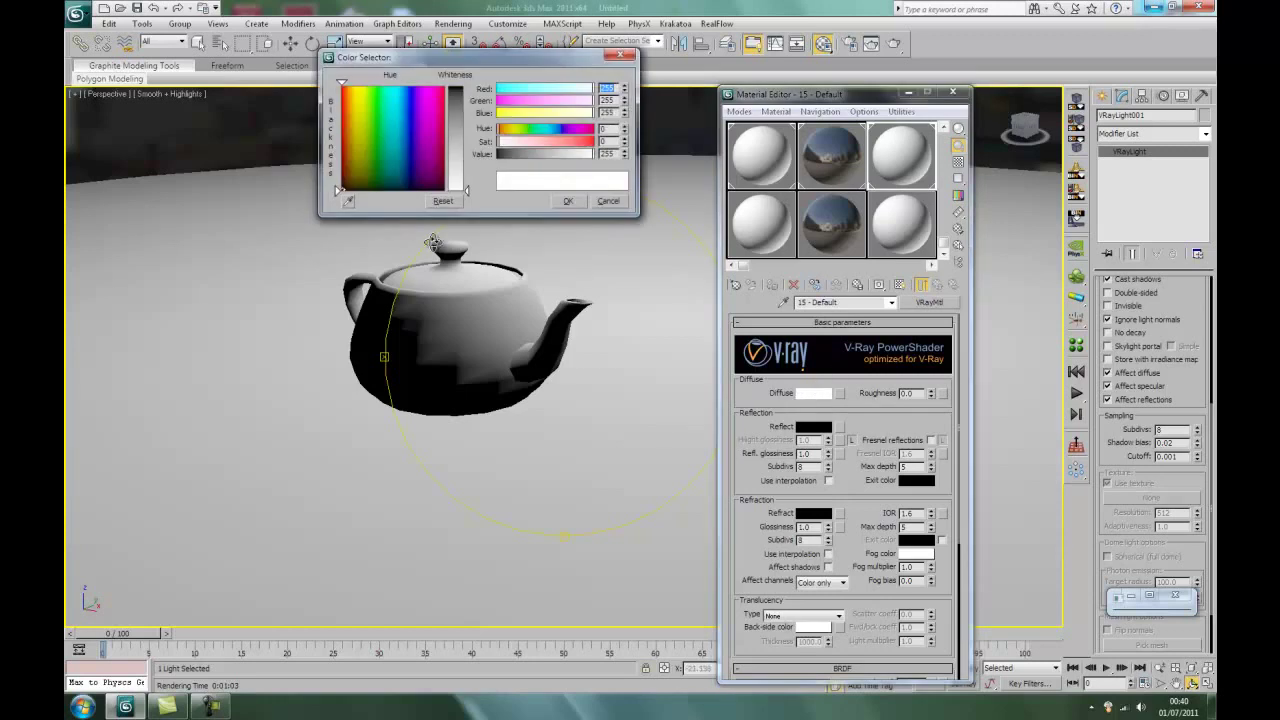
drag(458, 112, 461, 88)
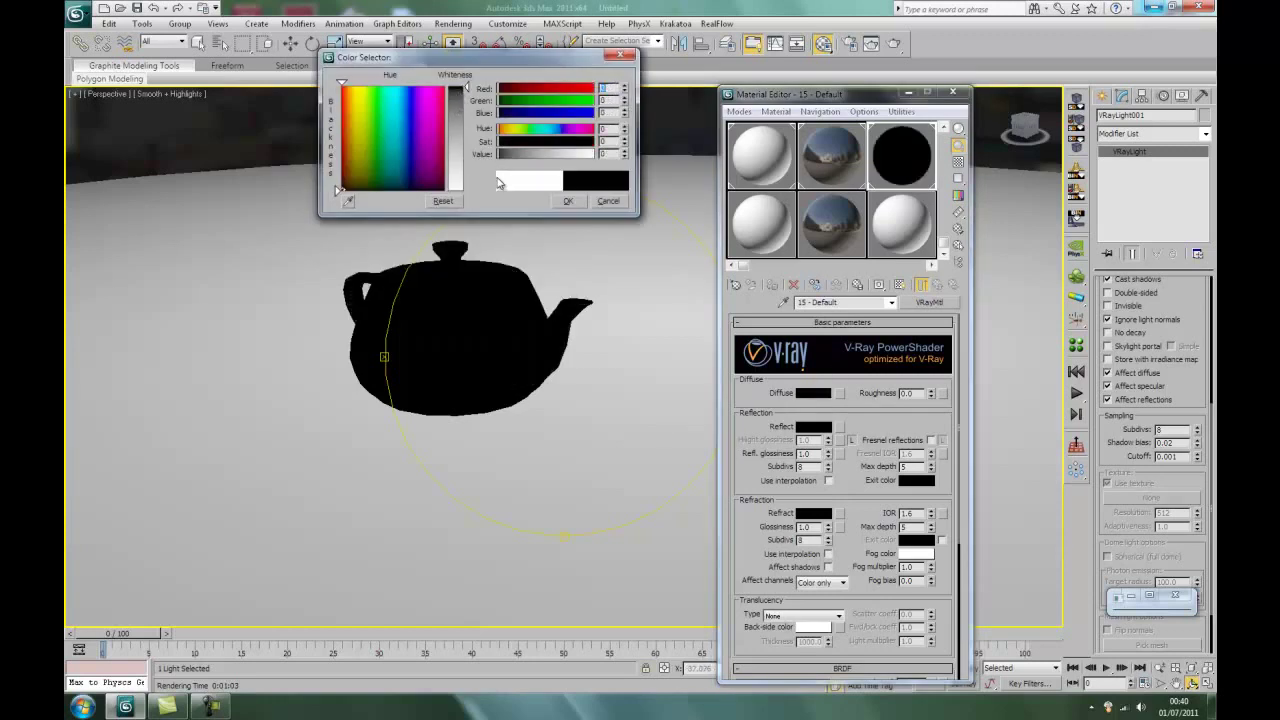
click(565, 200)
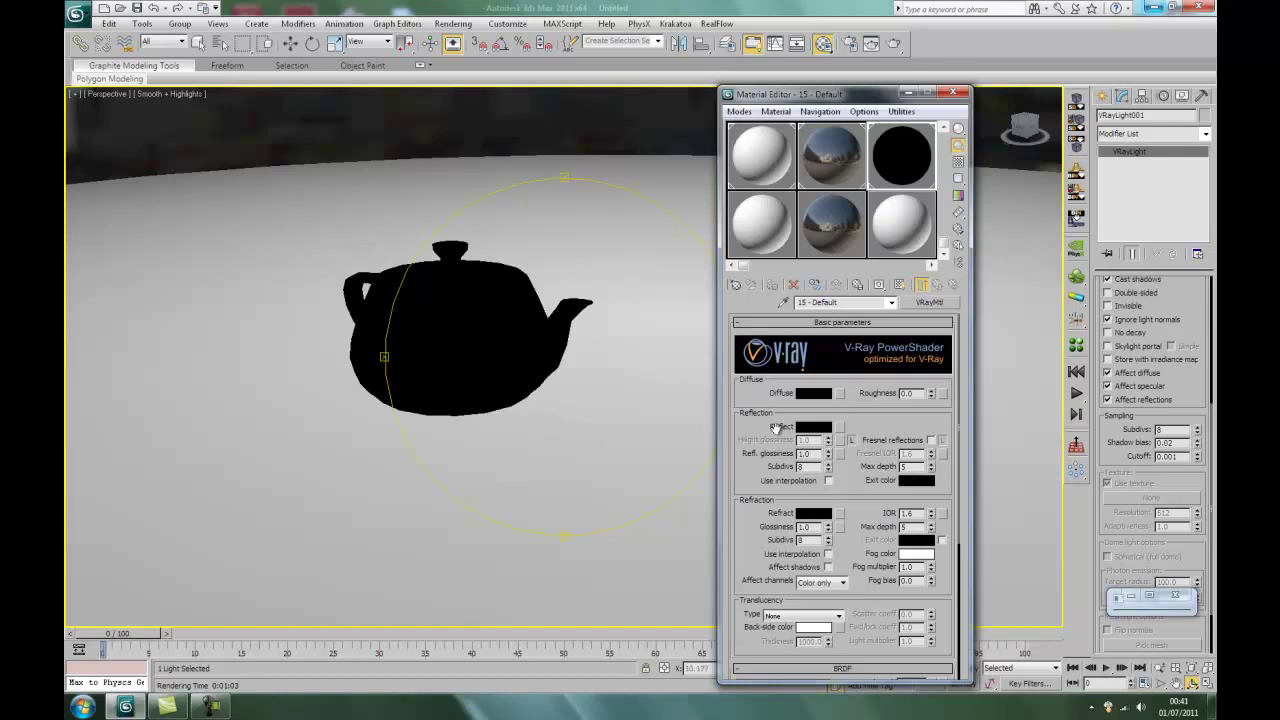
- Set the material's reflection colour to white, then minimise the Material Editor
click(813, 427)
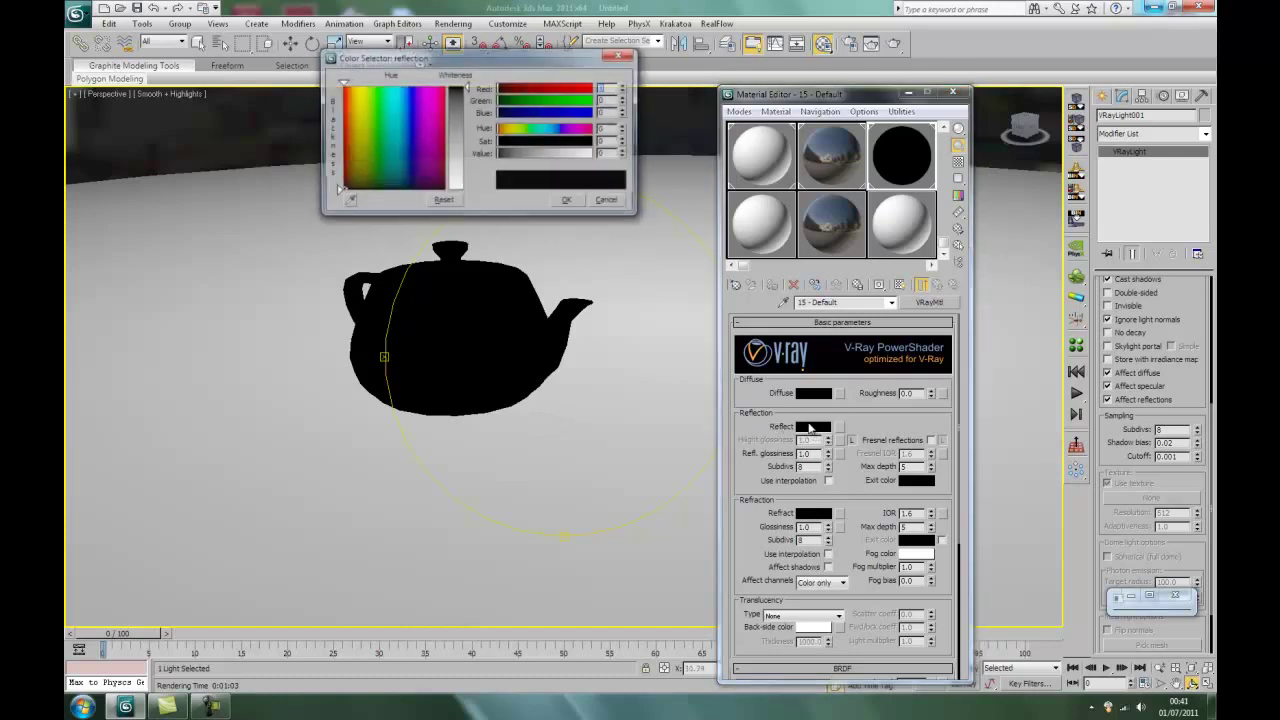
click(459, 191)
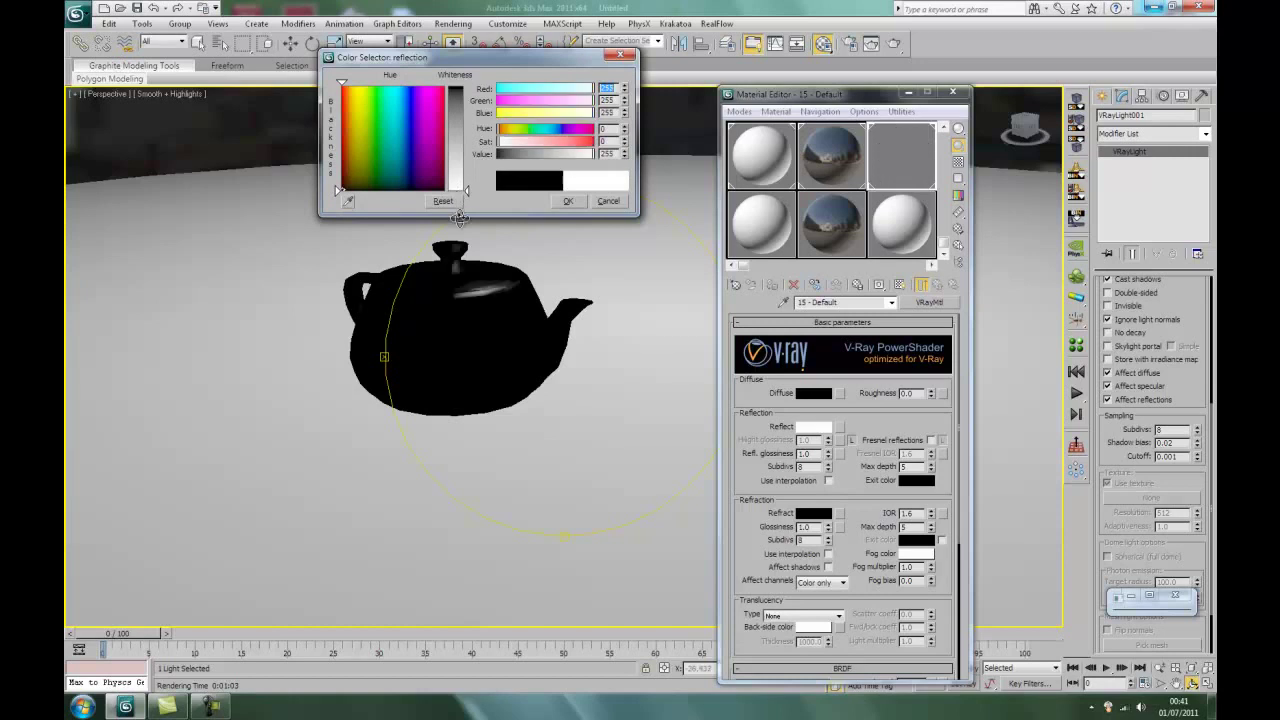
click(568, 202)
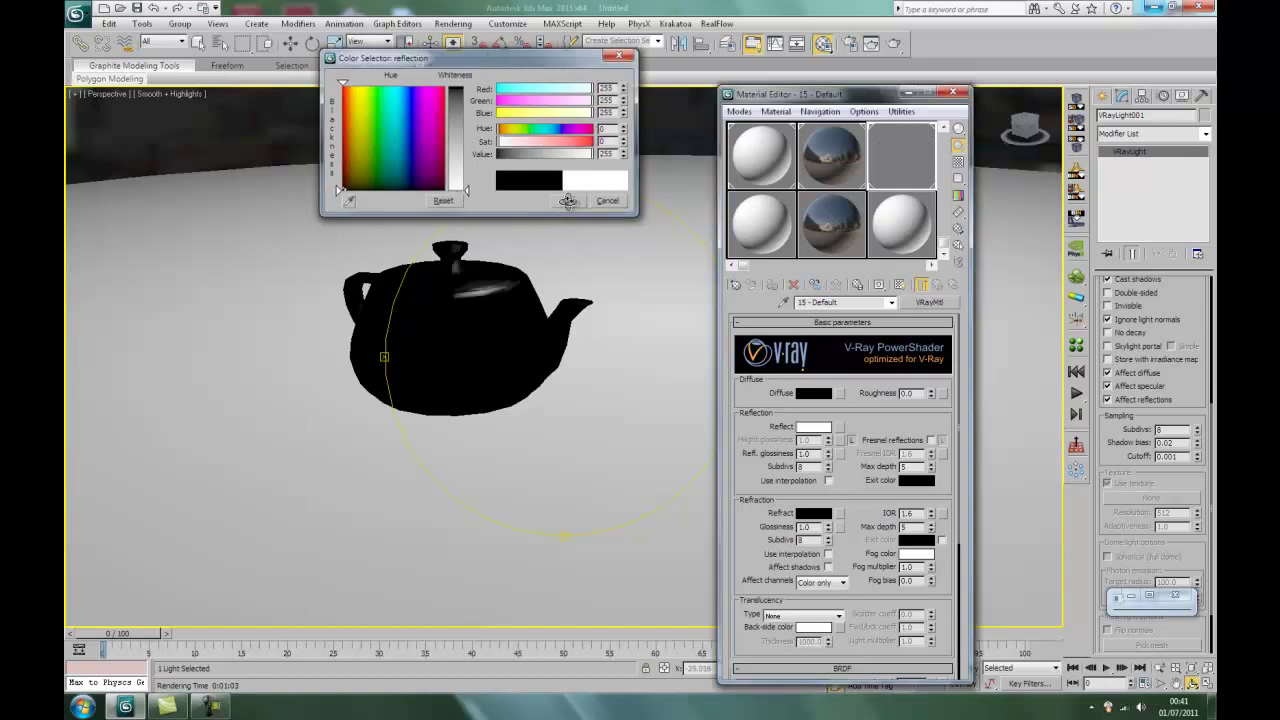
click(567, 201)
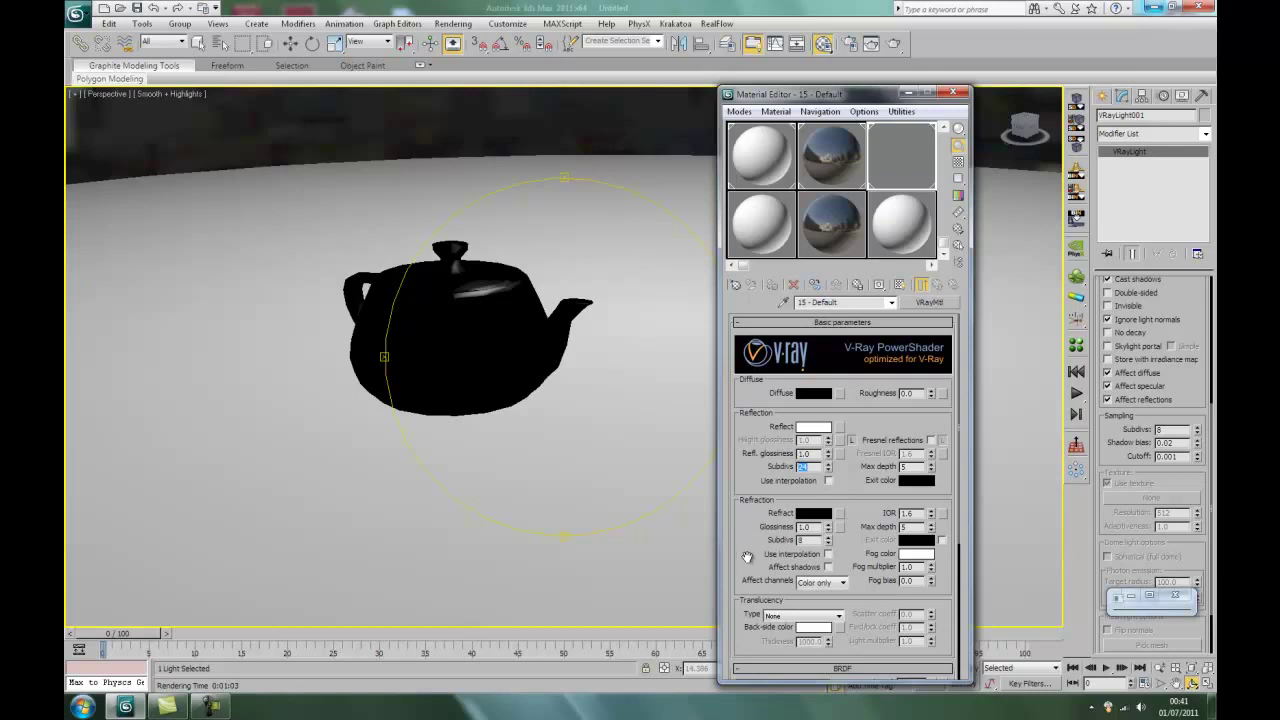
scroll(749, 553, down, 1)
scroll(749, 553, down, 3)
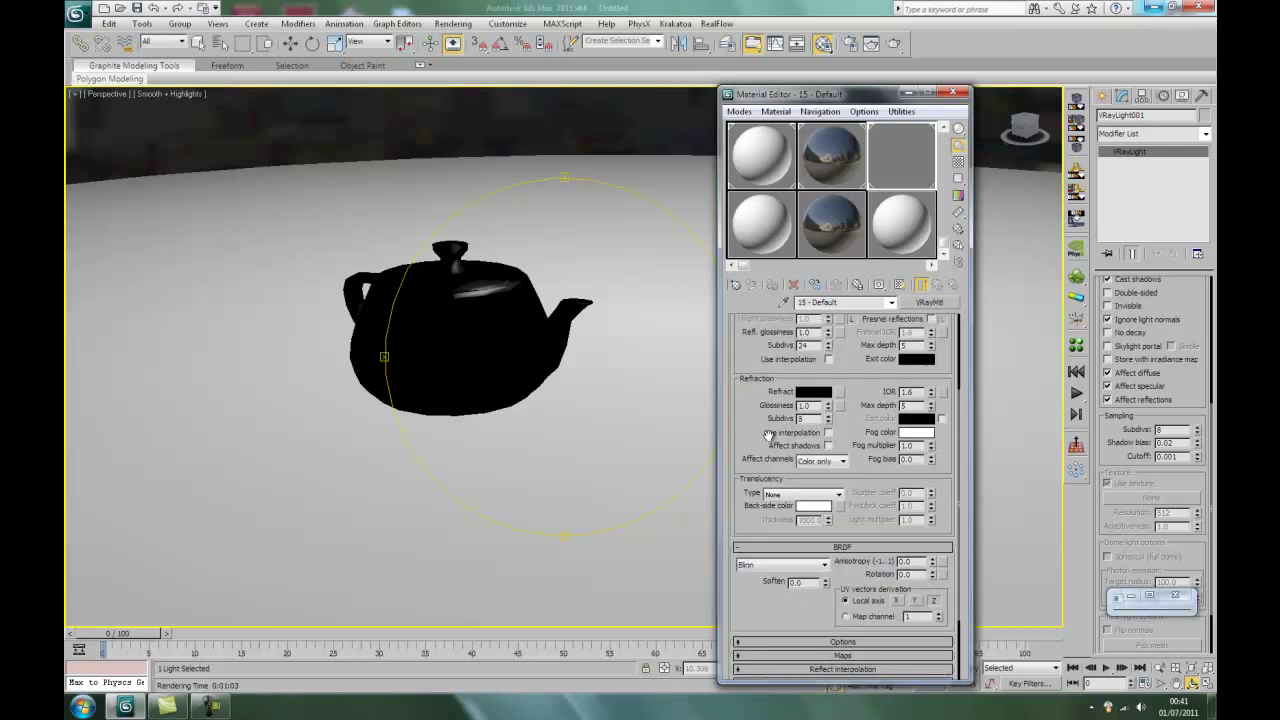
scroll(756, 565, up, 3)
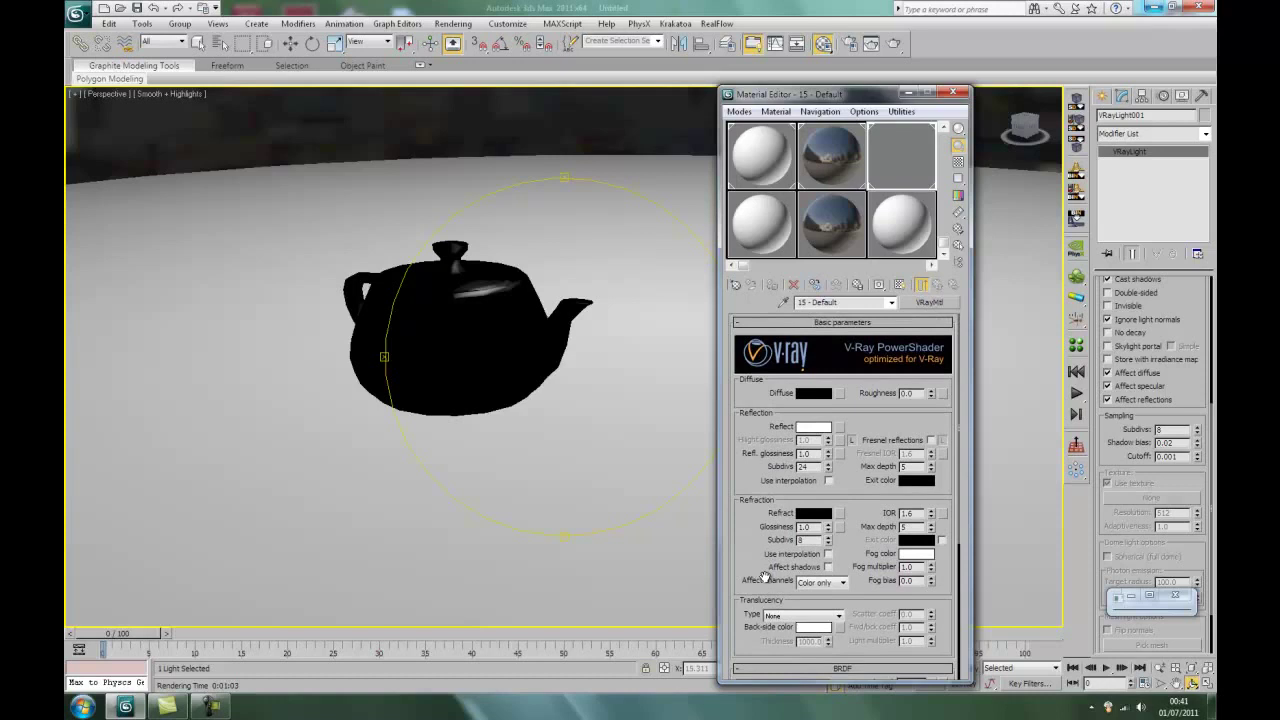
click(908, 93)
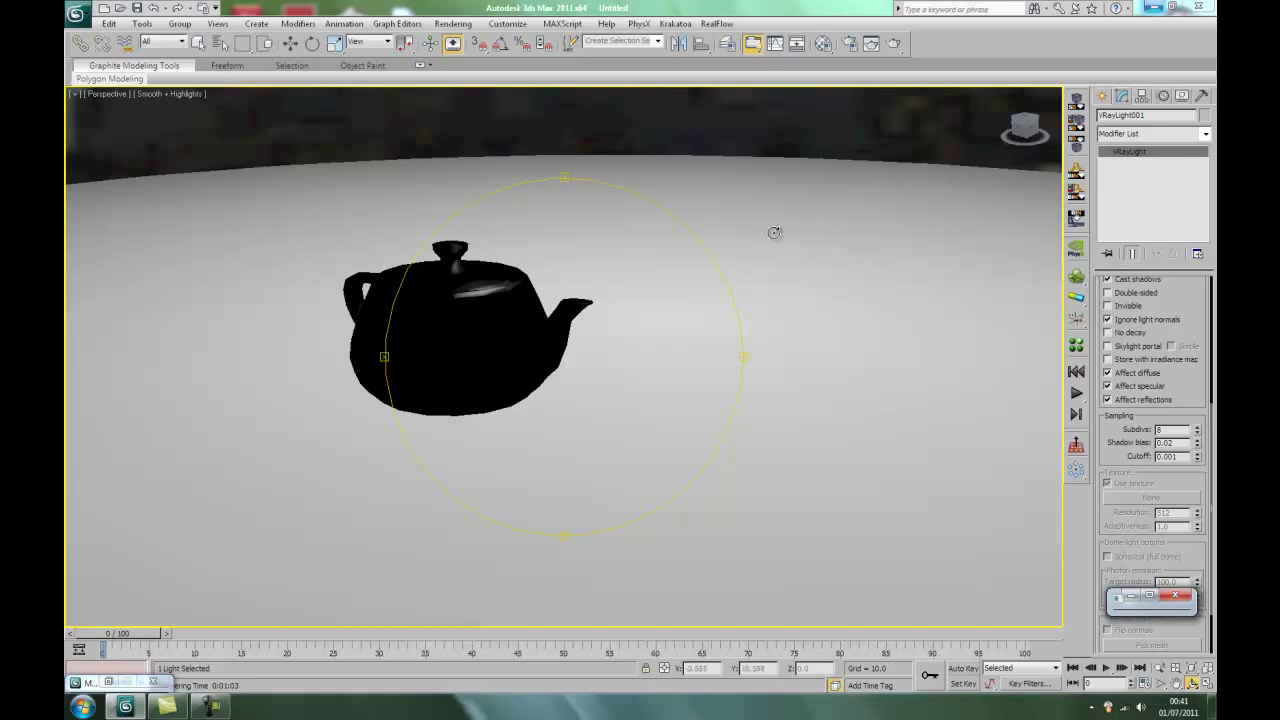
- Render the Perspective view again to see the chrome teapot reflecting the town
click(457, 26)
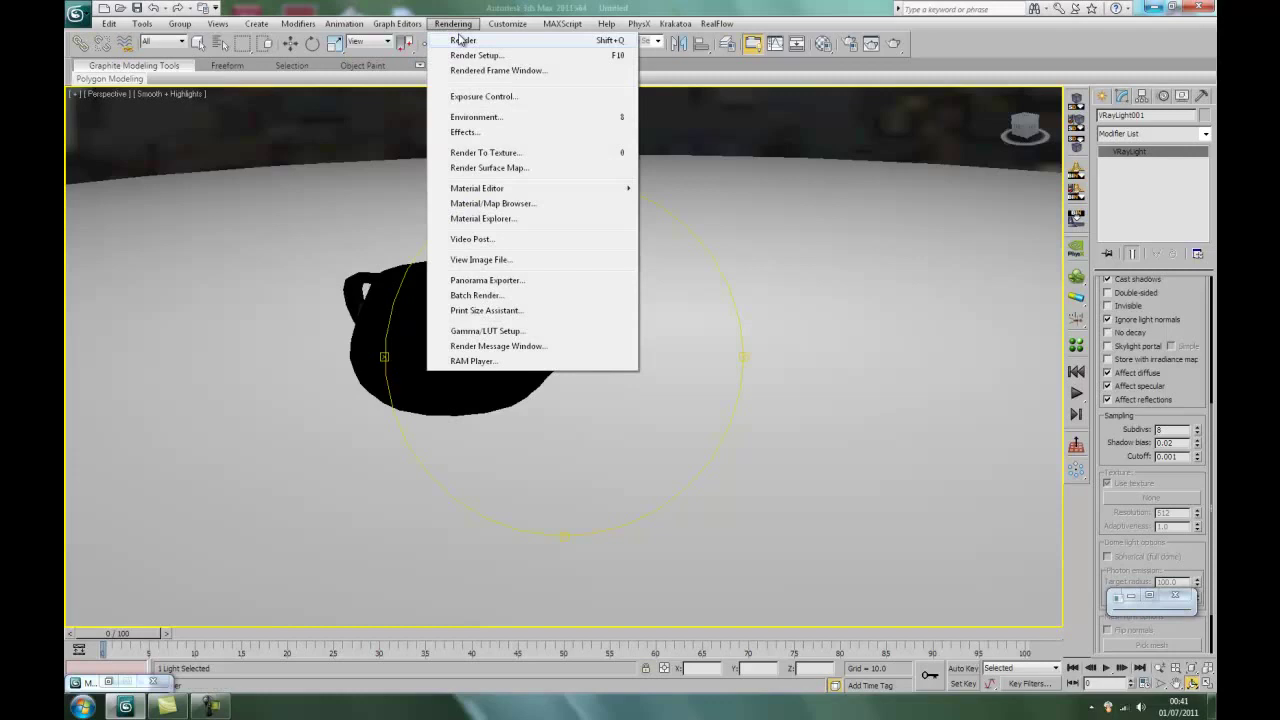
click(460, 42)
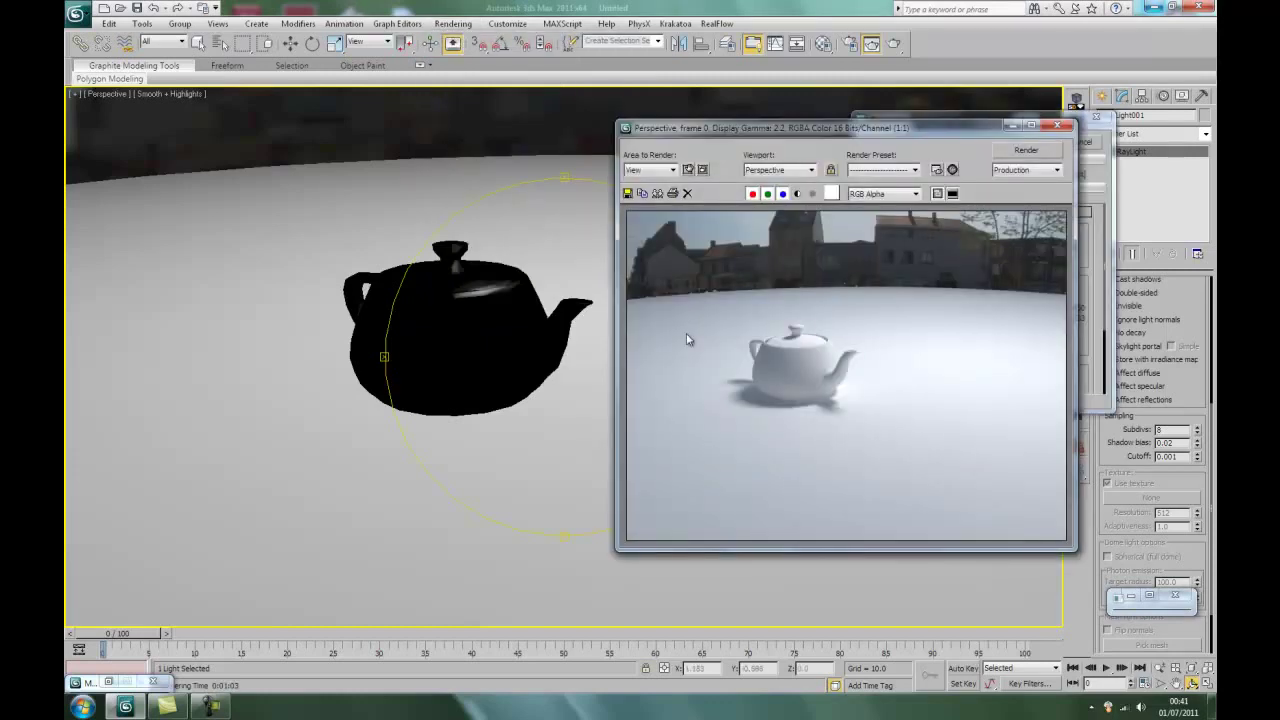
drag(887, 130, 523, 132)
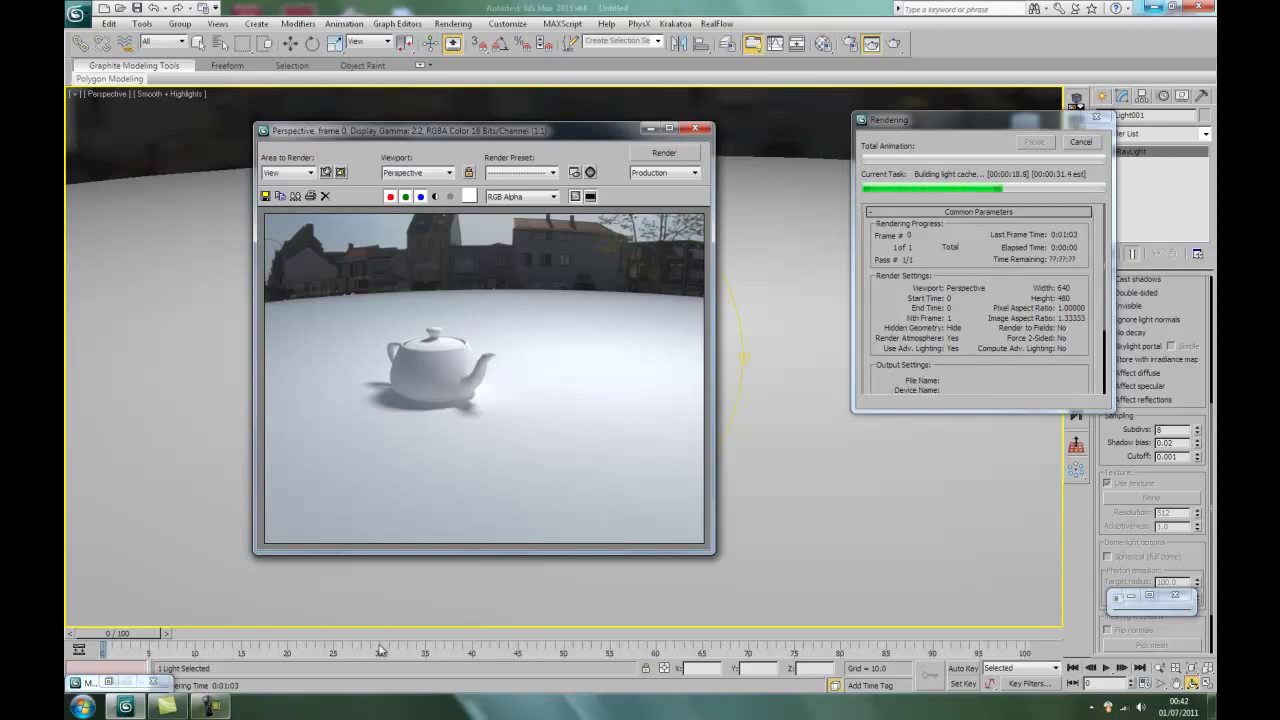
mouse_move(213, 708)
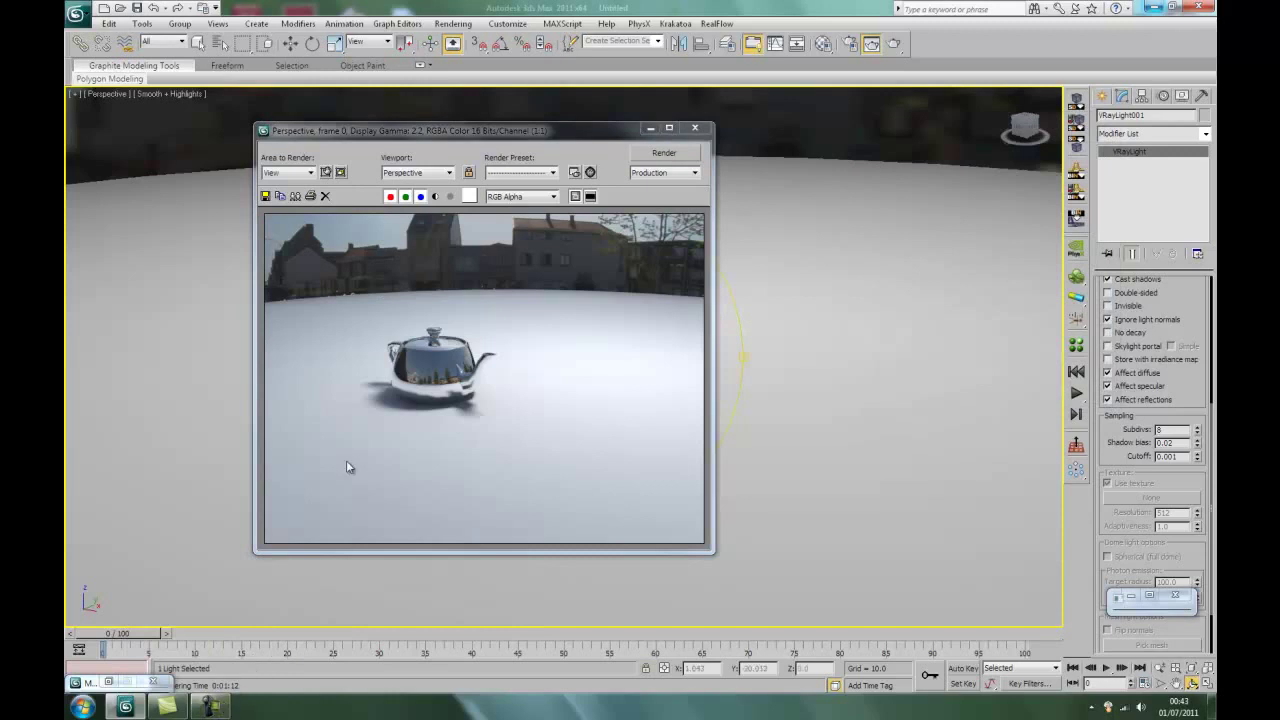
- Shift-drag the teapot to the right to clone it as Teapot002
click(695, 128)
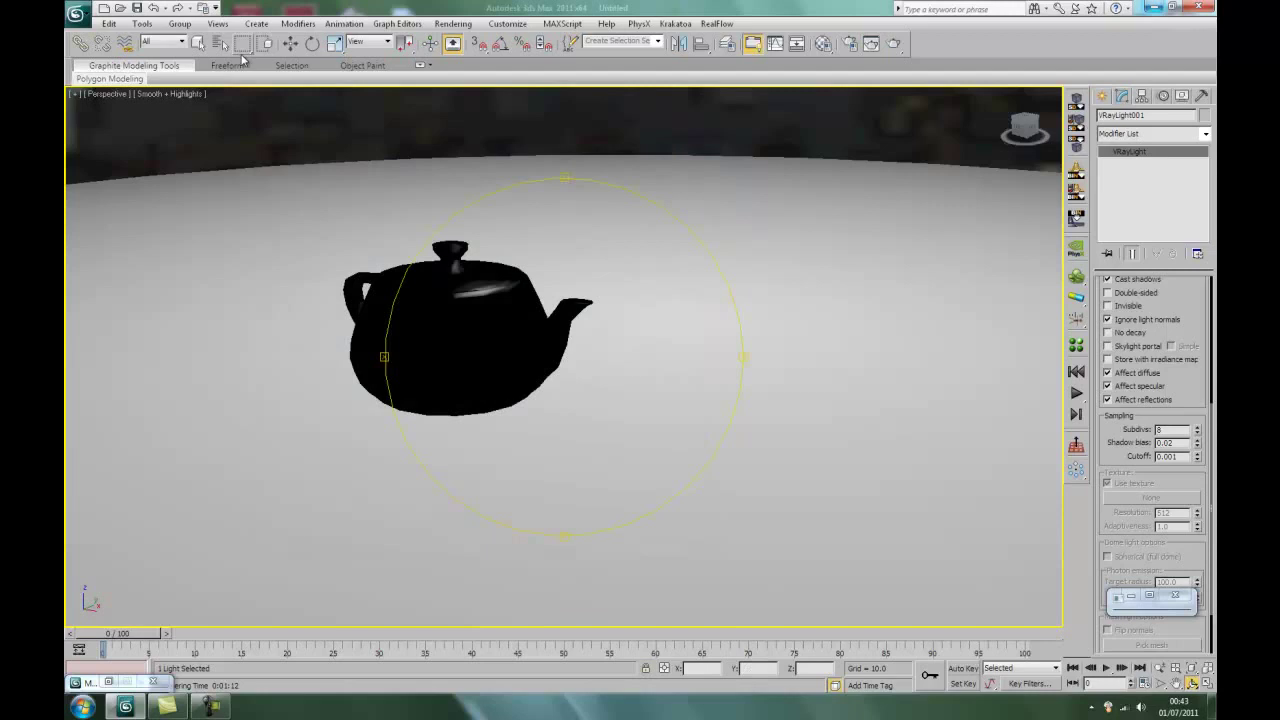
click(290, 43)
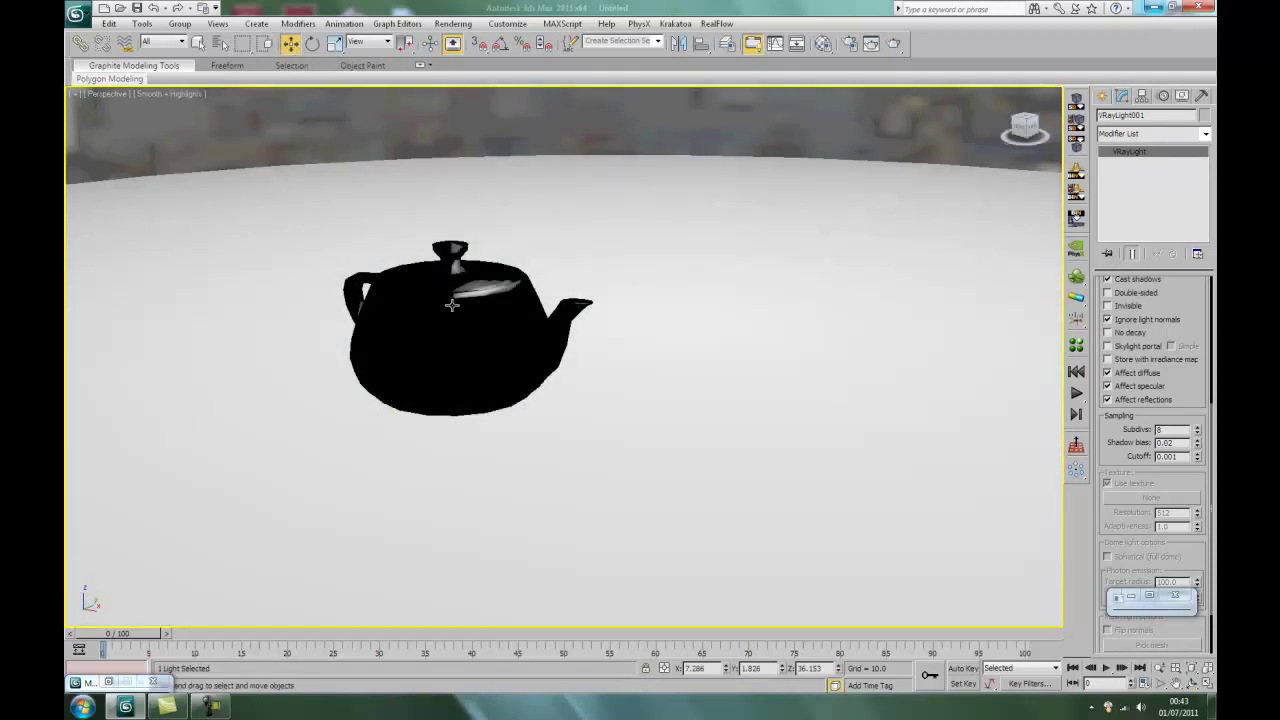
click(452, 306)
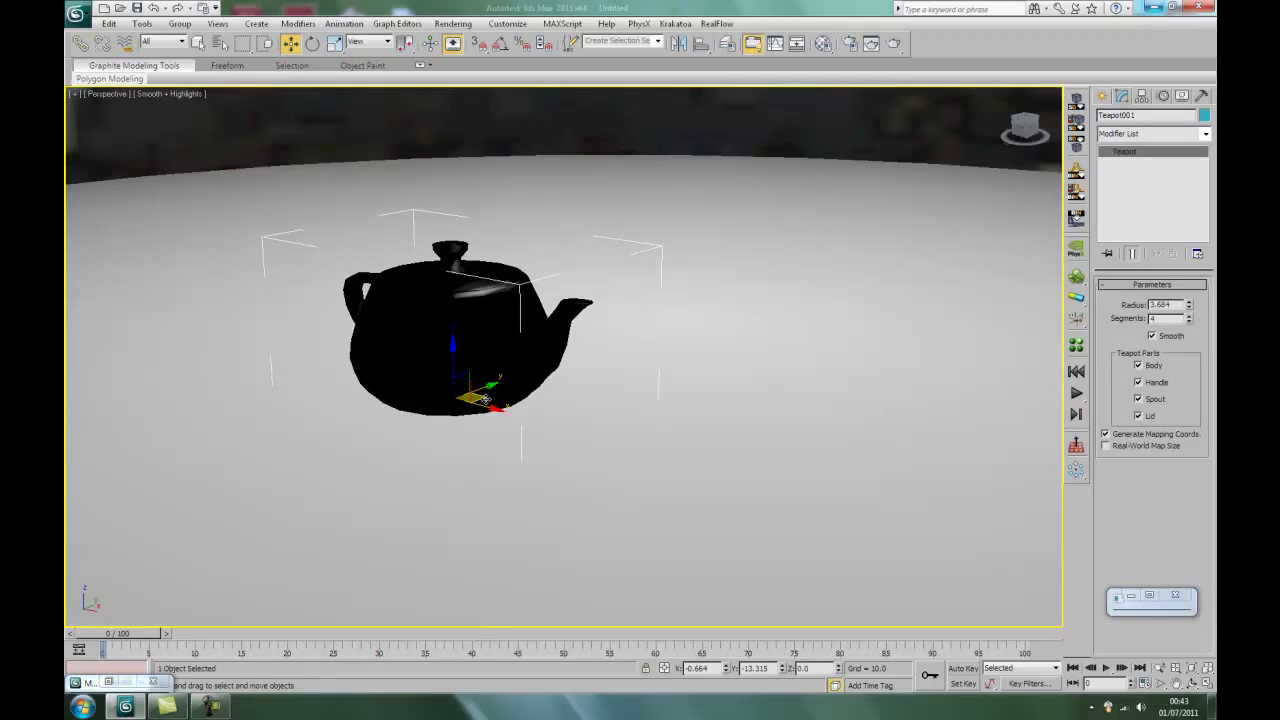
shift+drag(484, 398, 803, 397)
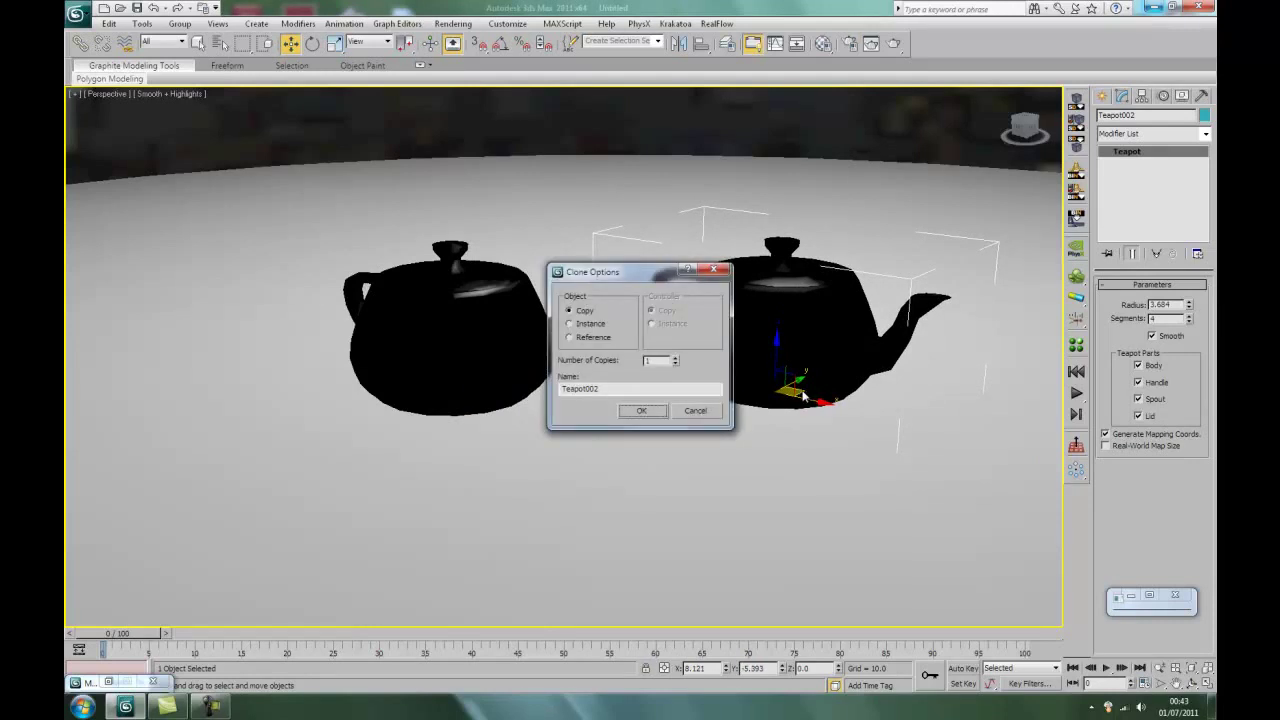
click(642, 413)
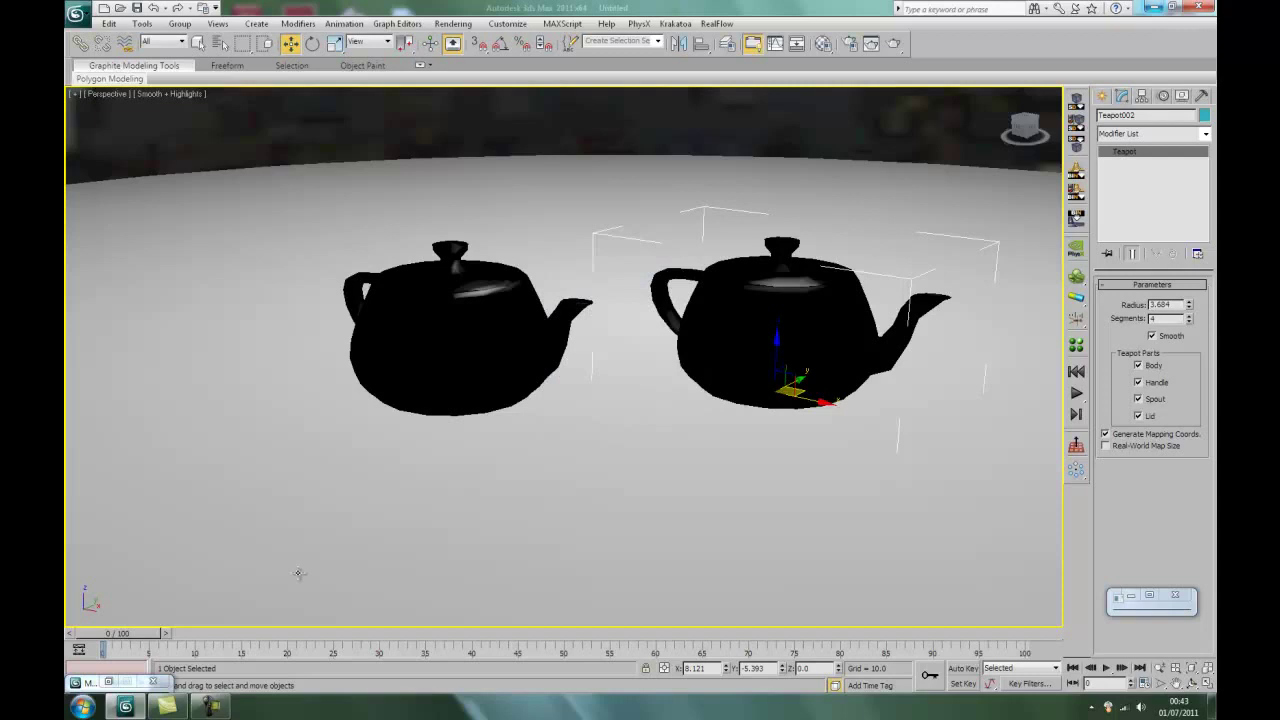
- Bring back the Material Editor and turn an unused sample slot into a VRayMtl
click(110, 685)
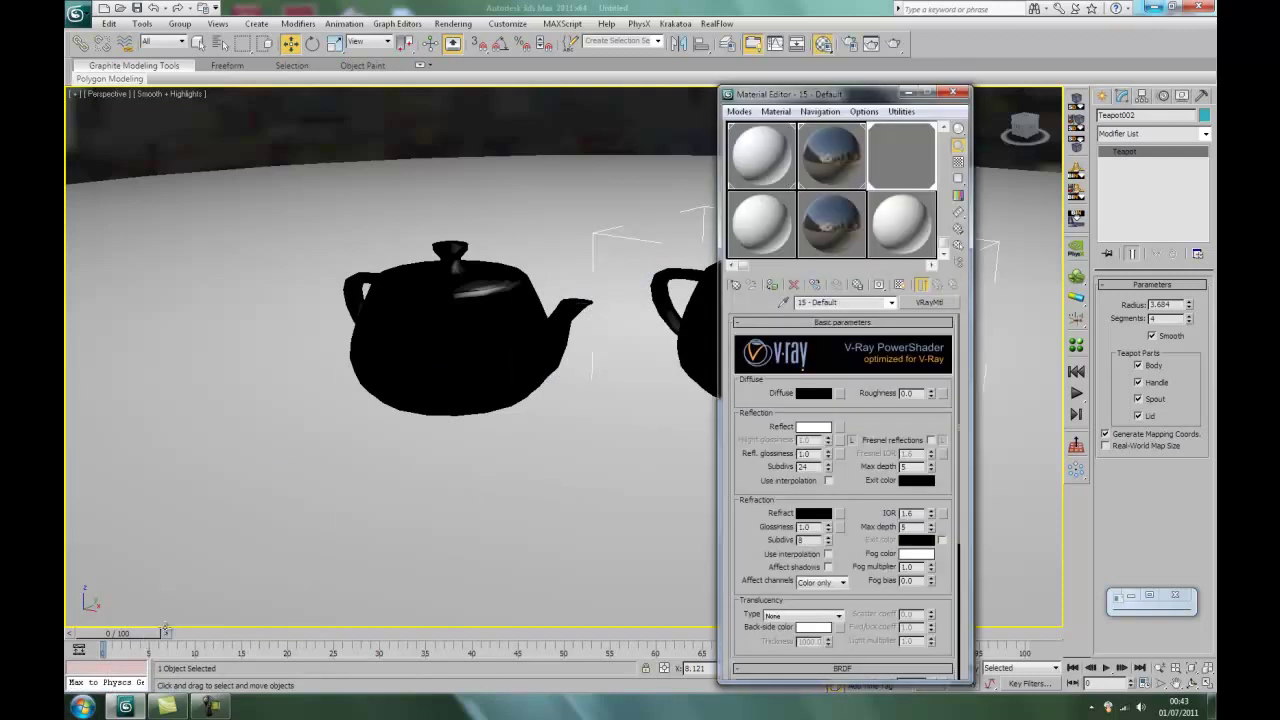
drag(864, 97, 252, 92)
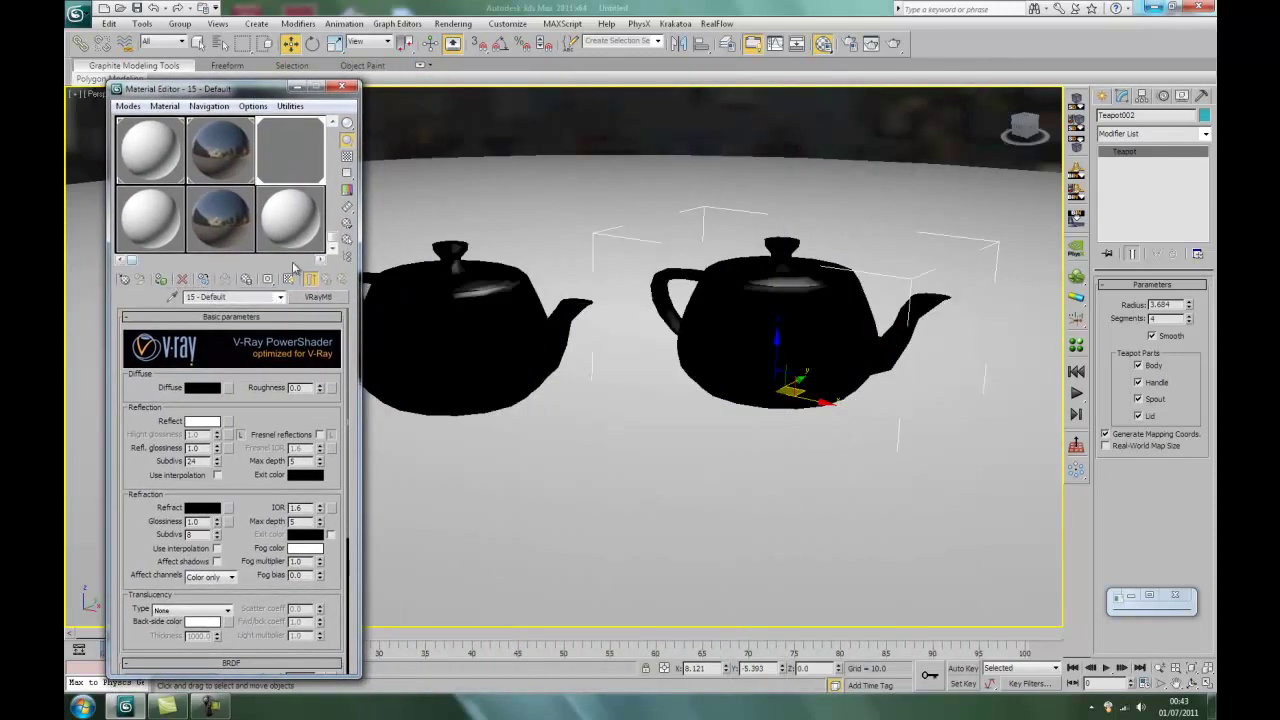
click(320, 262)
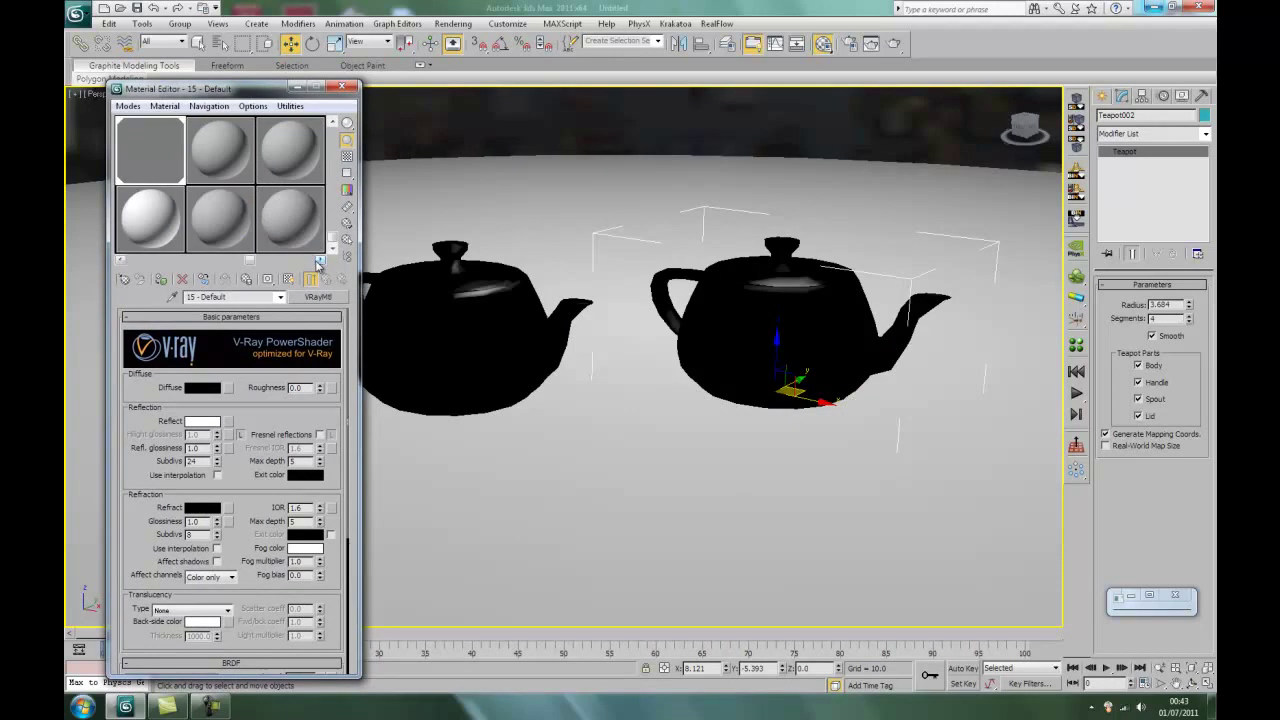
click(121, 261)
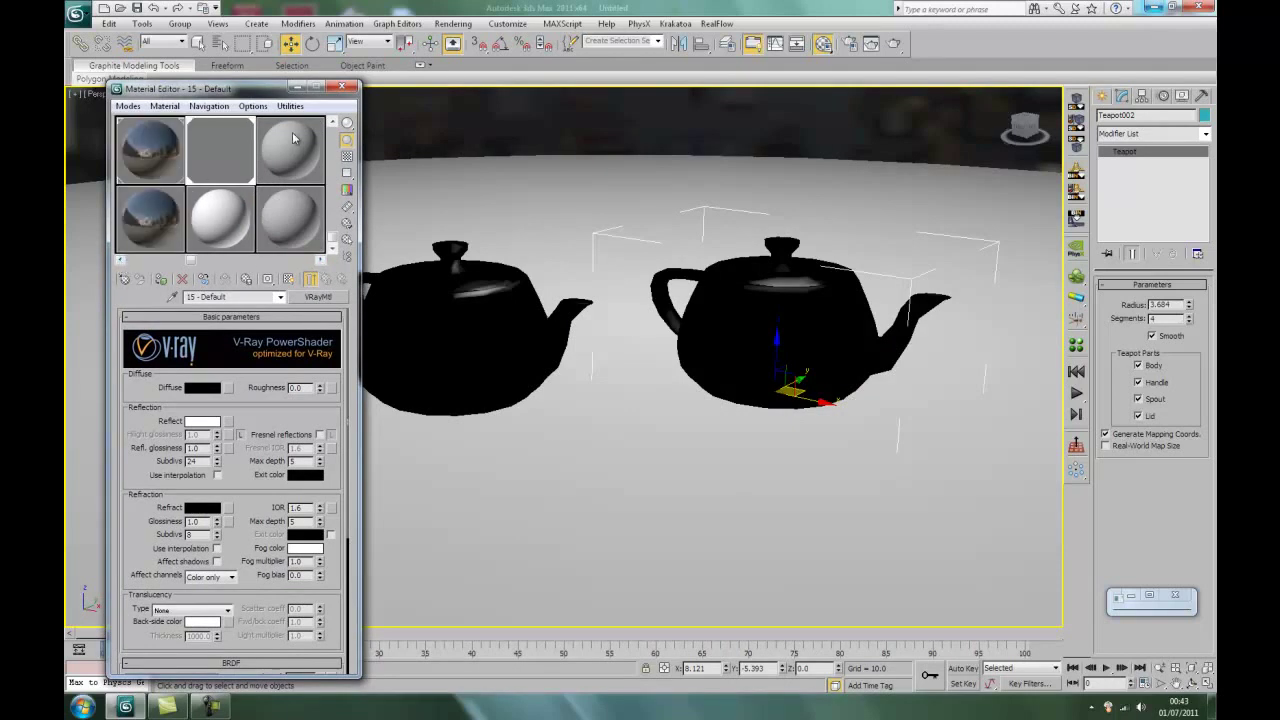
click(292, 148)
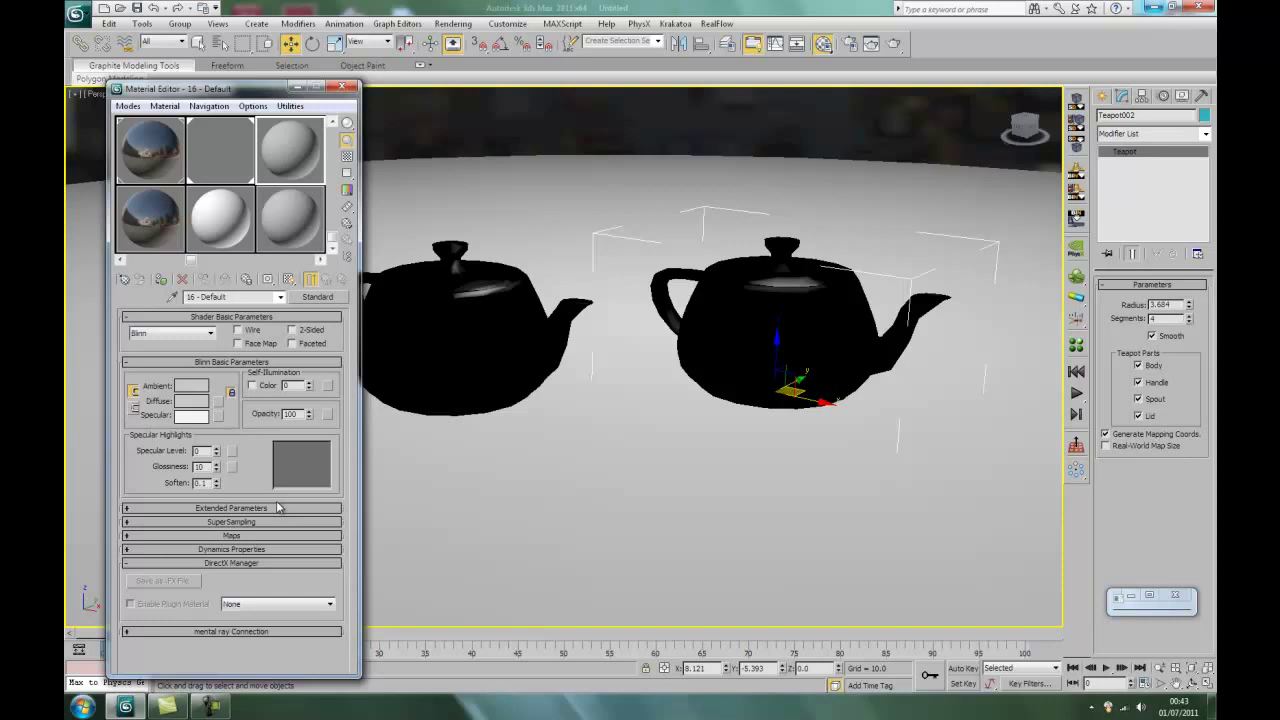
click(317, 296)
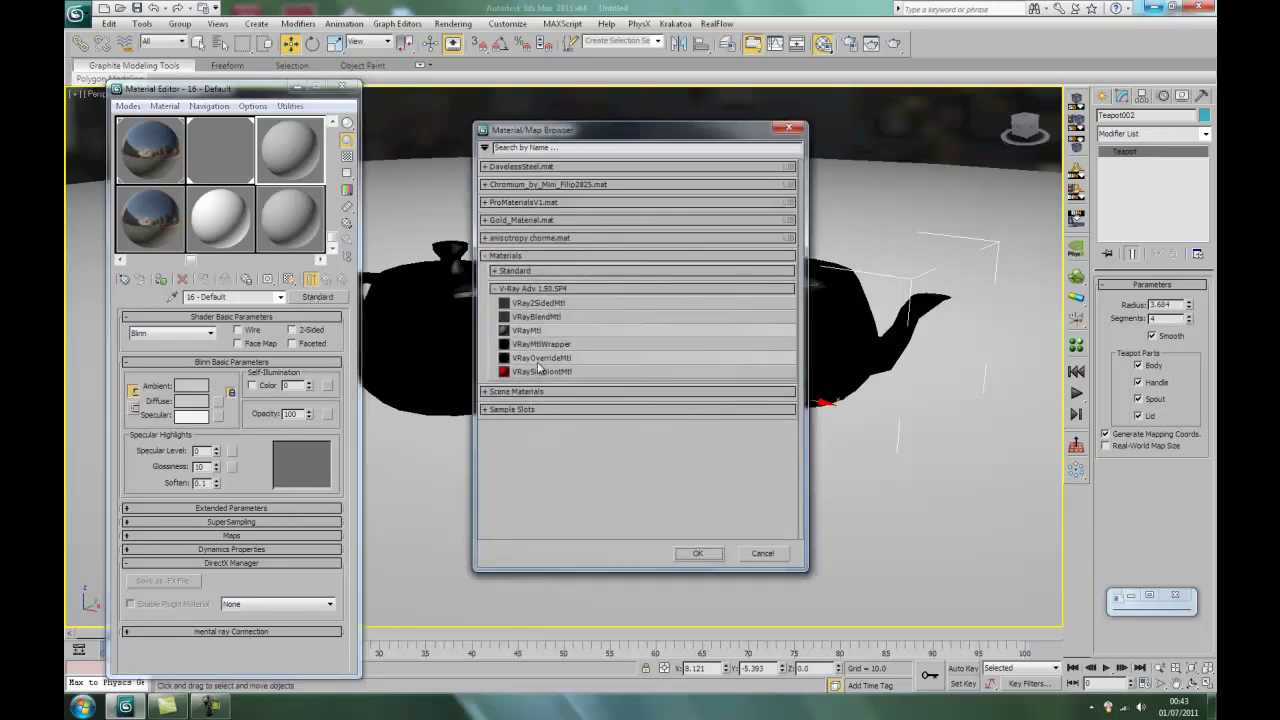
double_click(524, 331)
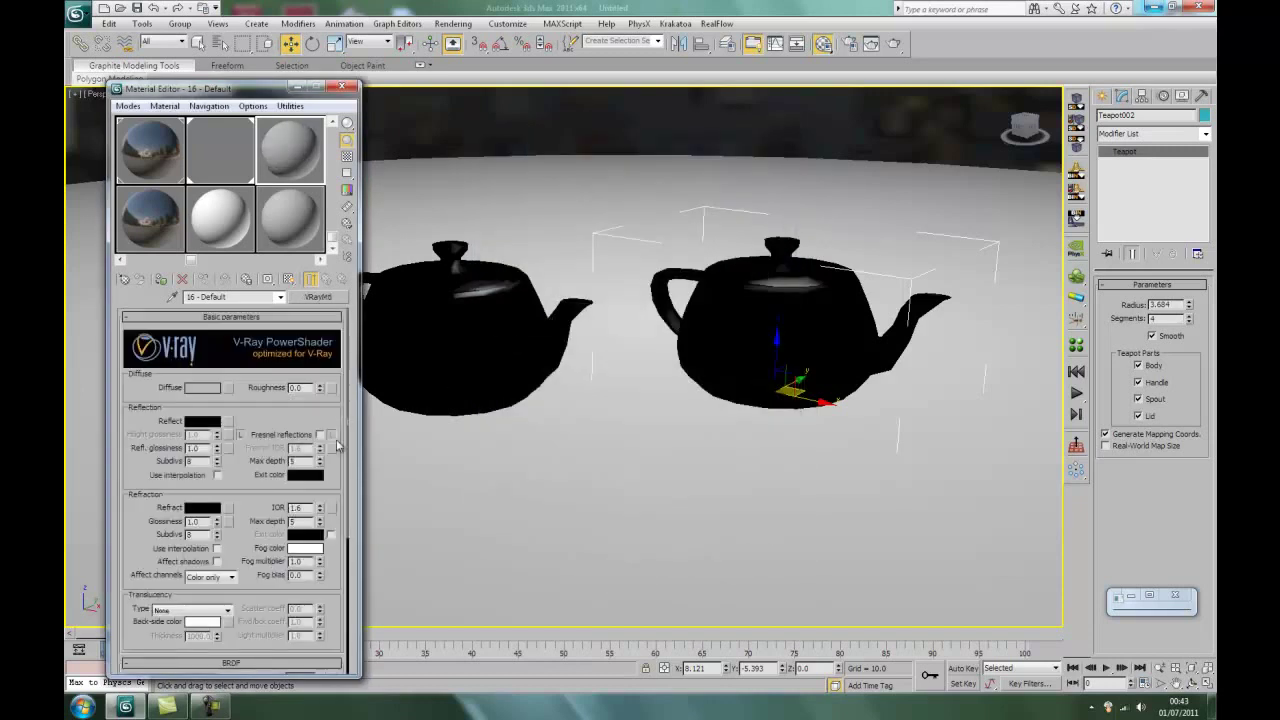
- Give it black diffuse, orange-gold reflection (255,156,0) and 24 reflection subdivs, then minimise the editor
click(205, 390)
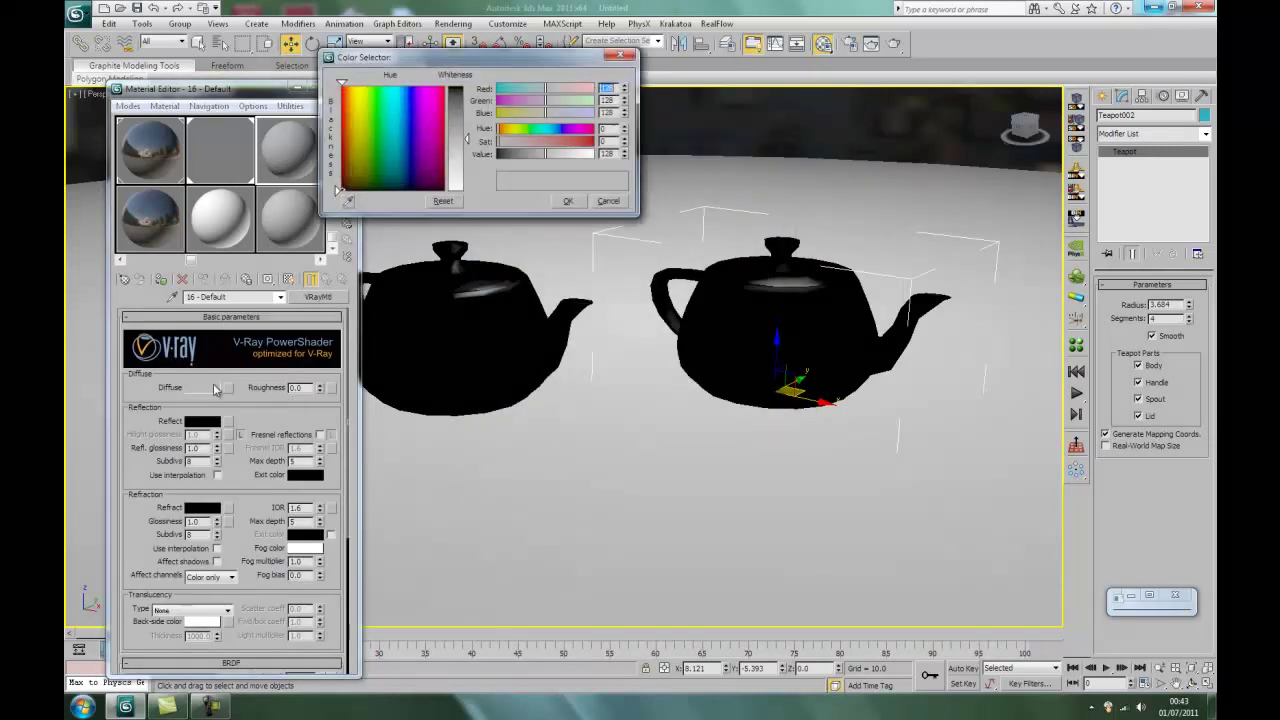
drag(465, 104, 465, 88)
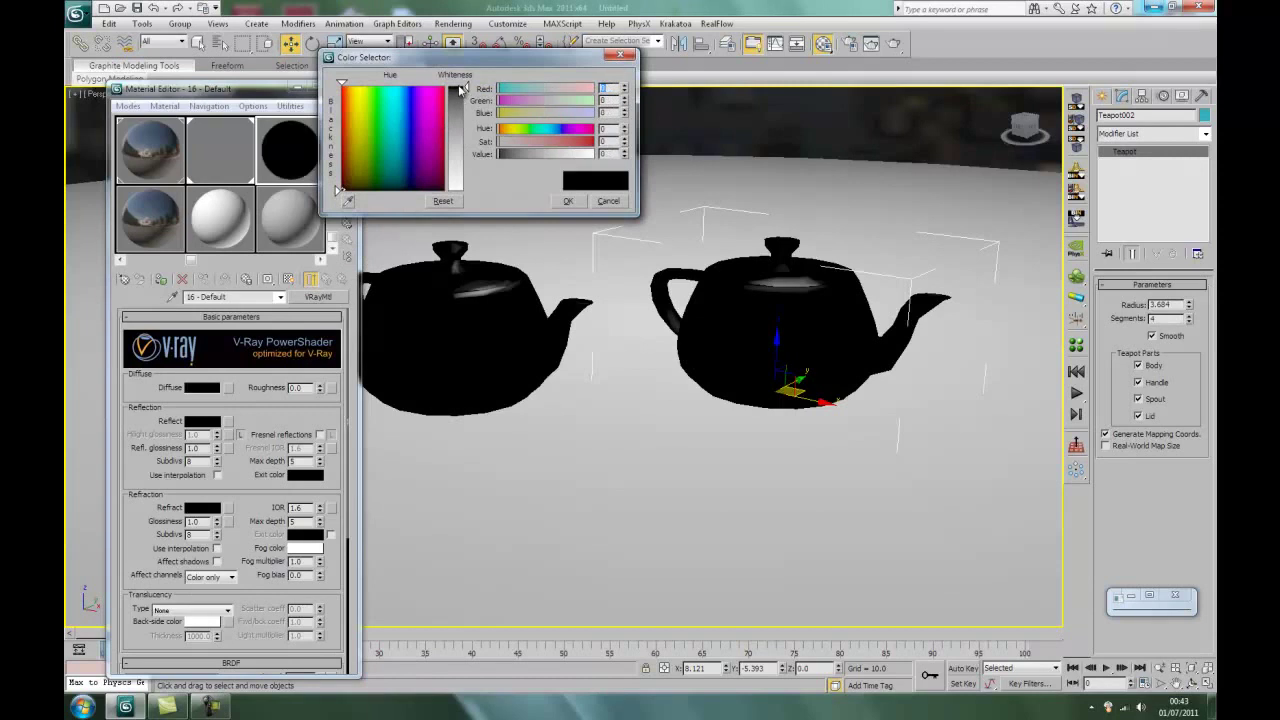
click(567, 201)
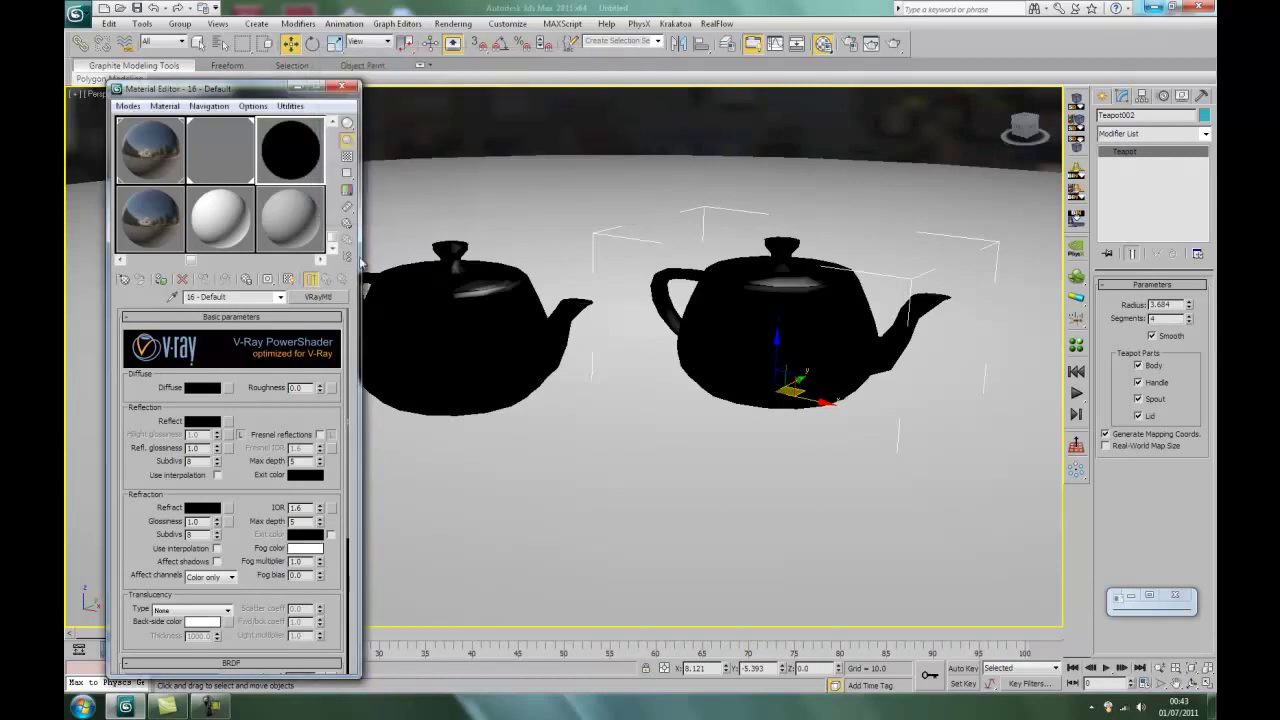
click(201, 421)
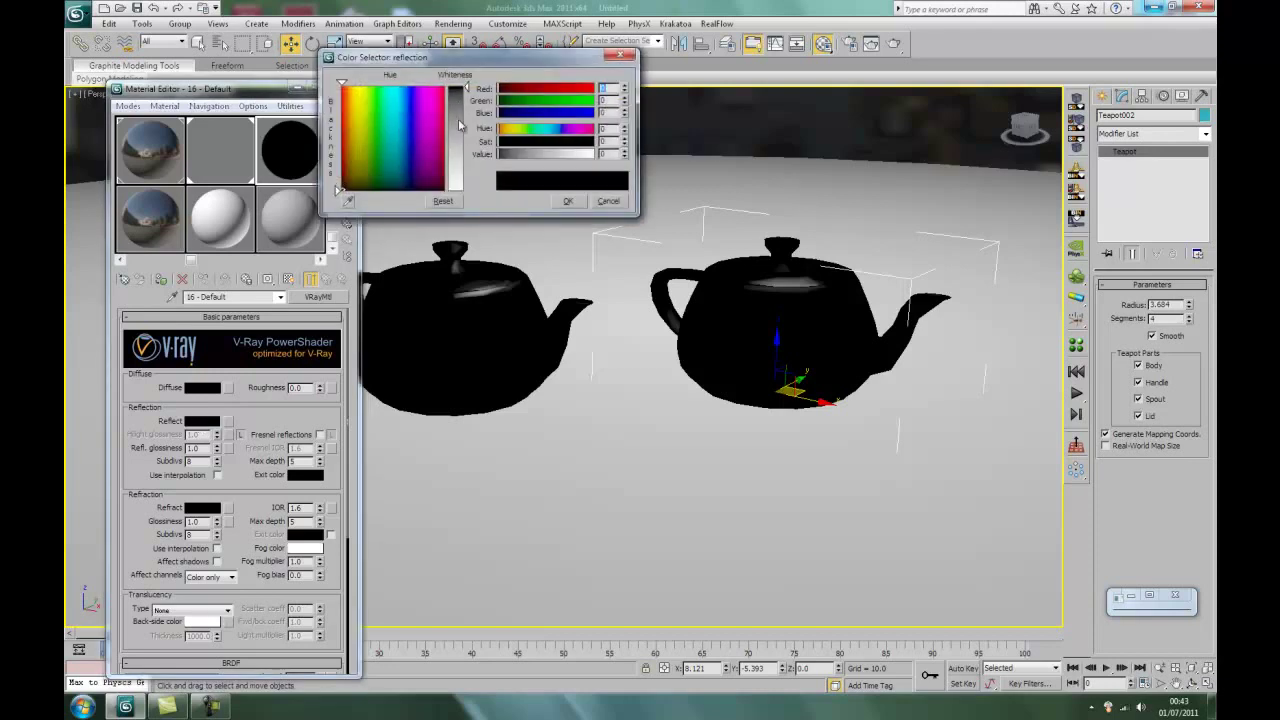
click(351, 89)
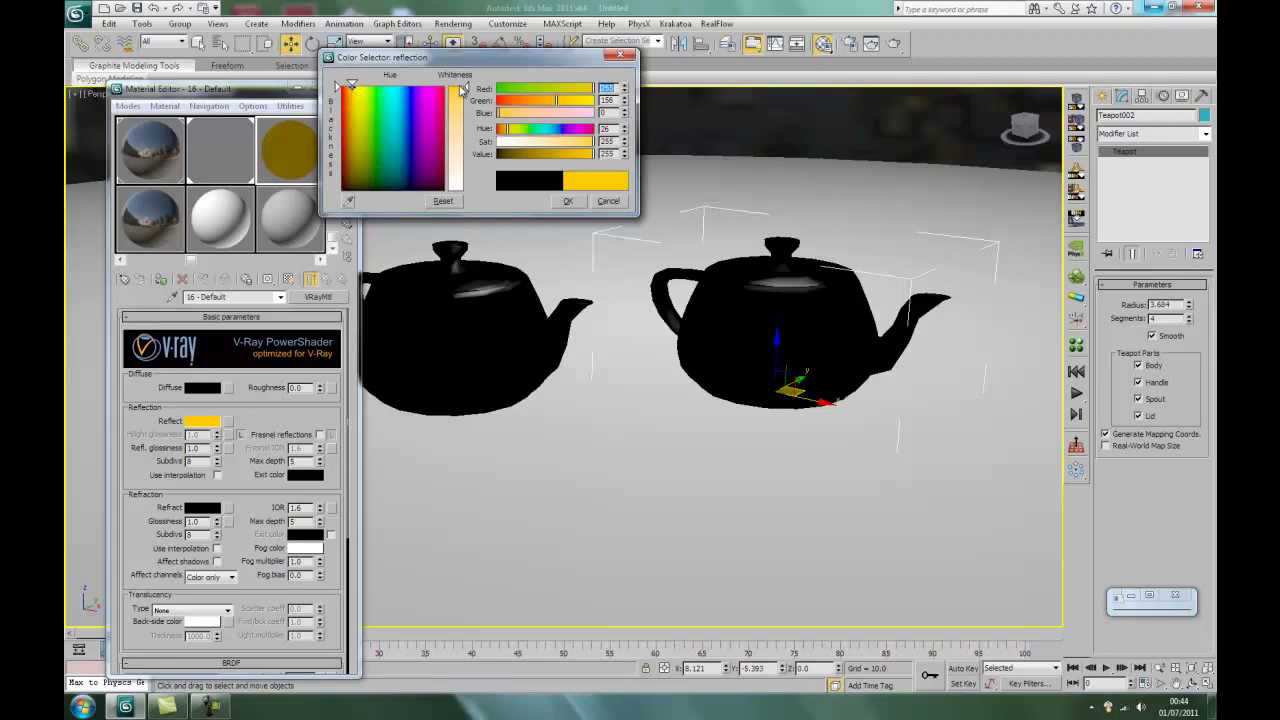
click(567, 201)
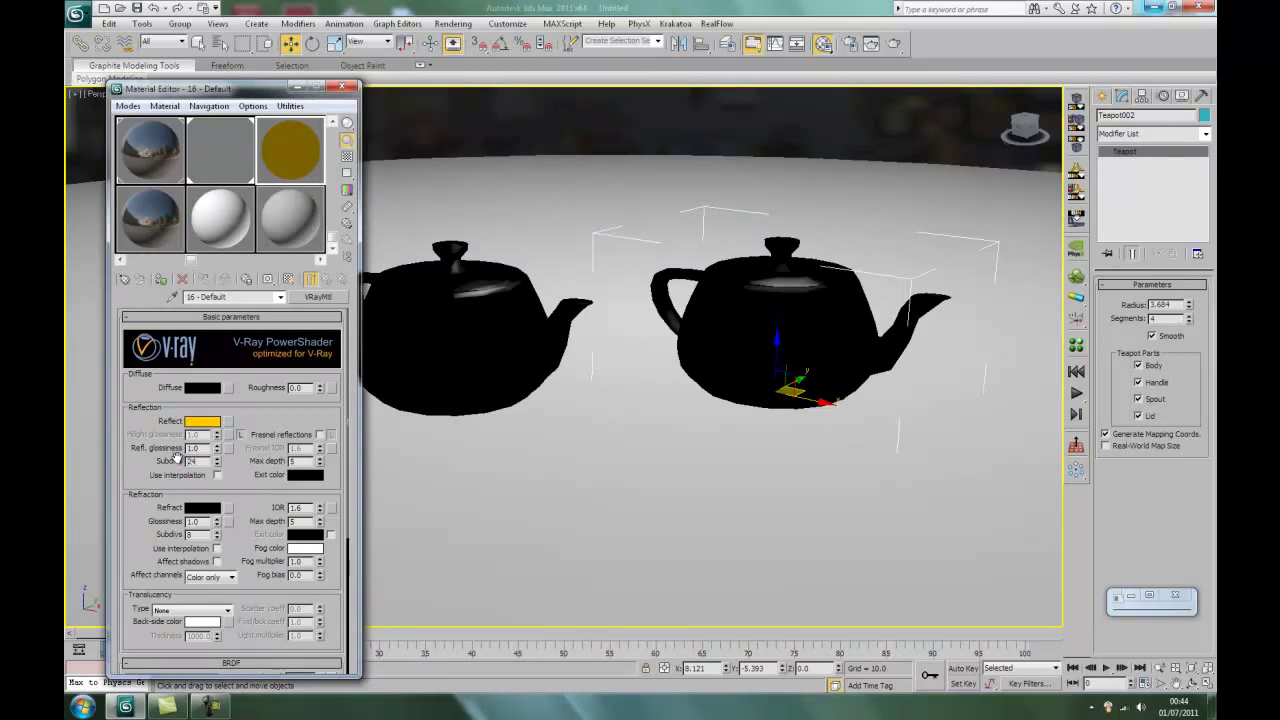
double_click(178, 460)
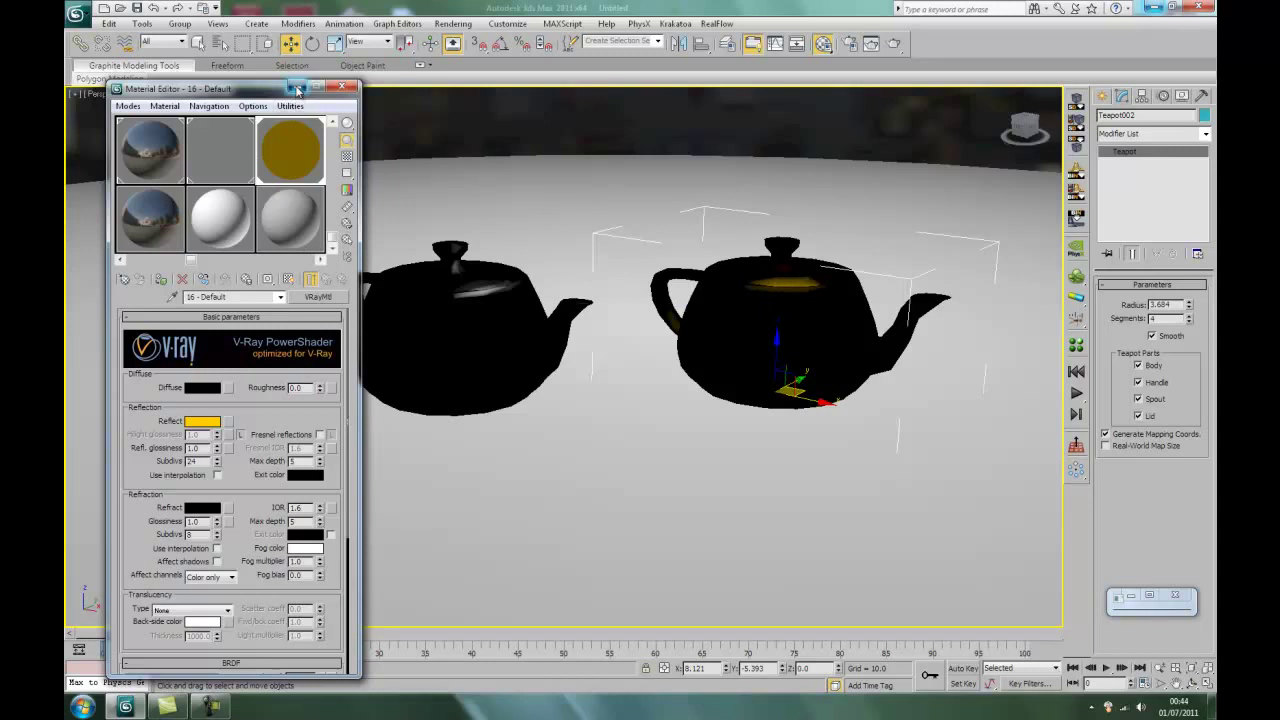
click(297, 88)
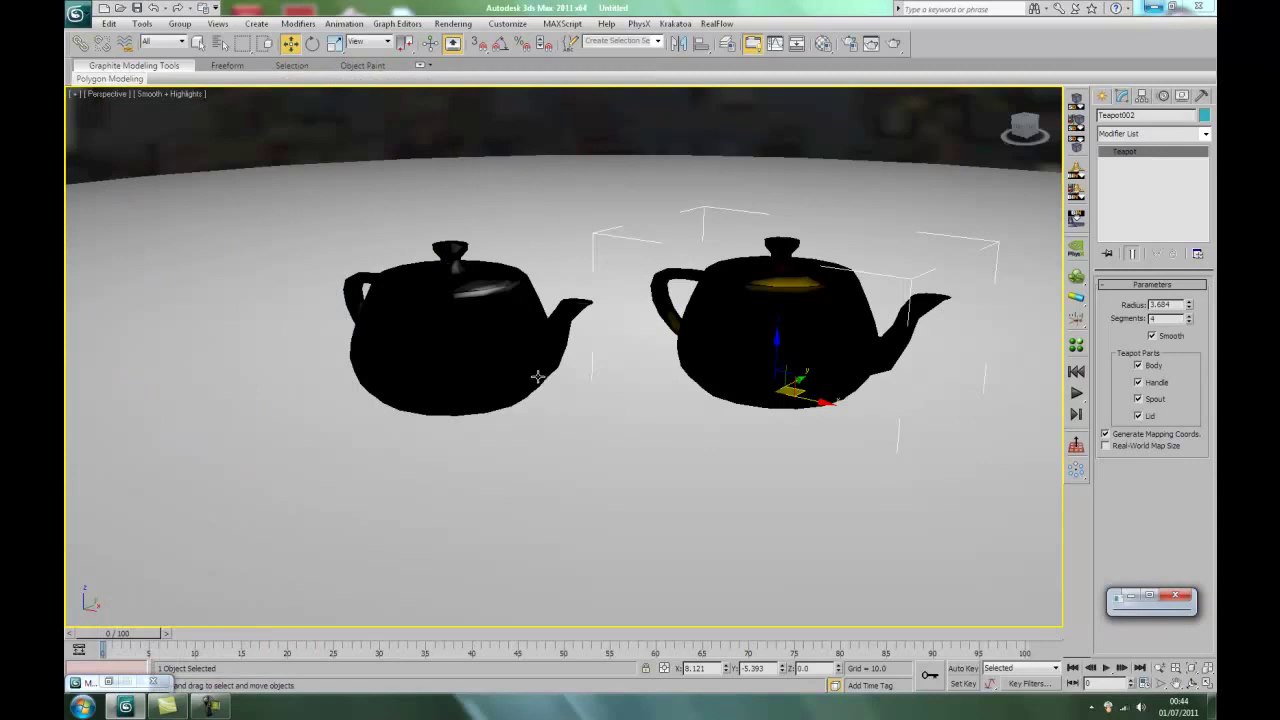
- Pan the Perspective viewport so the chrome and gold teapots sit centred
middle_drag(537, 374, 509, 378)
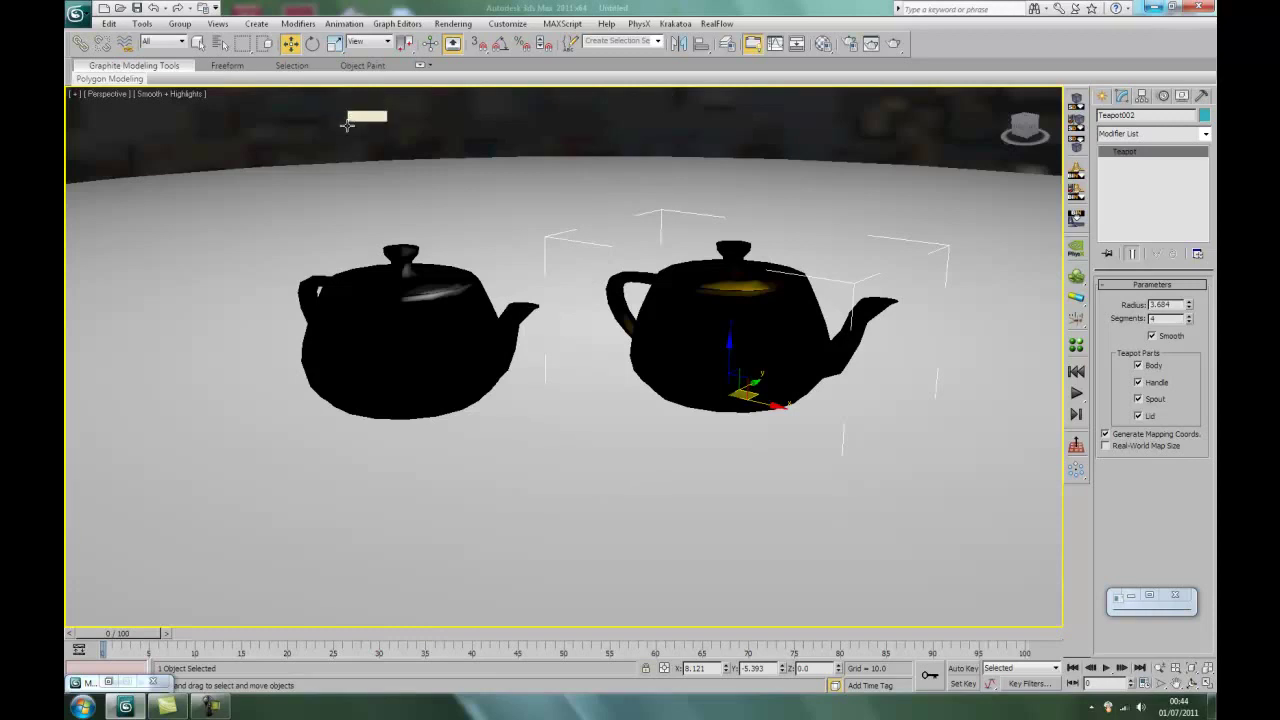
click(452, 24)
- Render the Perspective view showing the chrome and gold teapots side by side
click(468, 38)
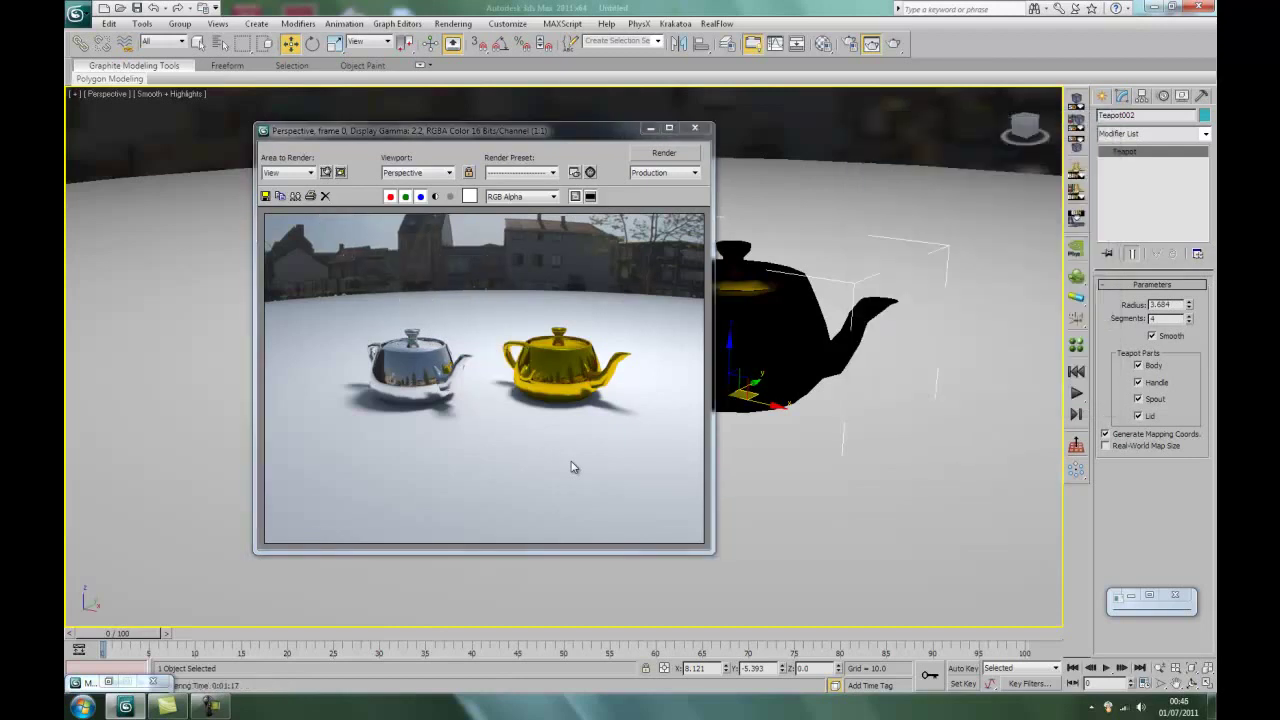
- Close the render, reopen the Material Editor with M, convert 08 - Default to VRayMtl and begin a diffuse map
click(695, 128)
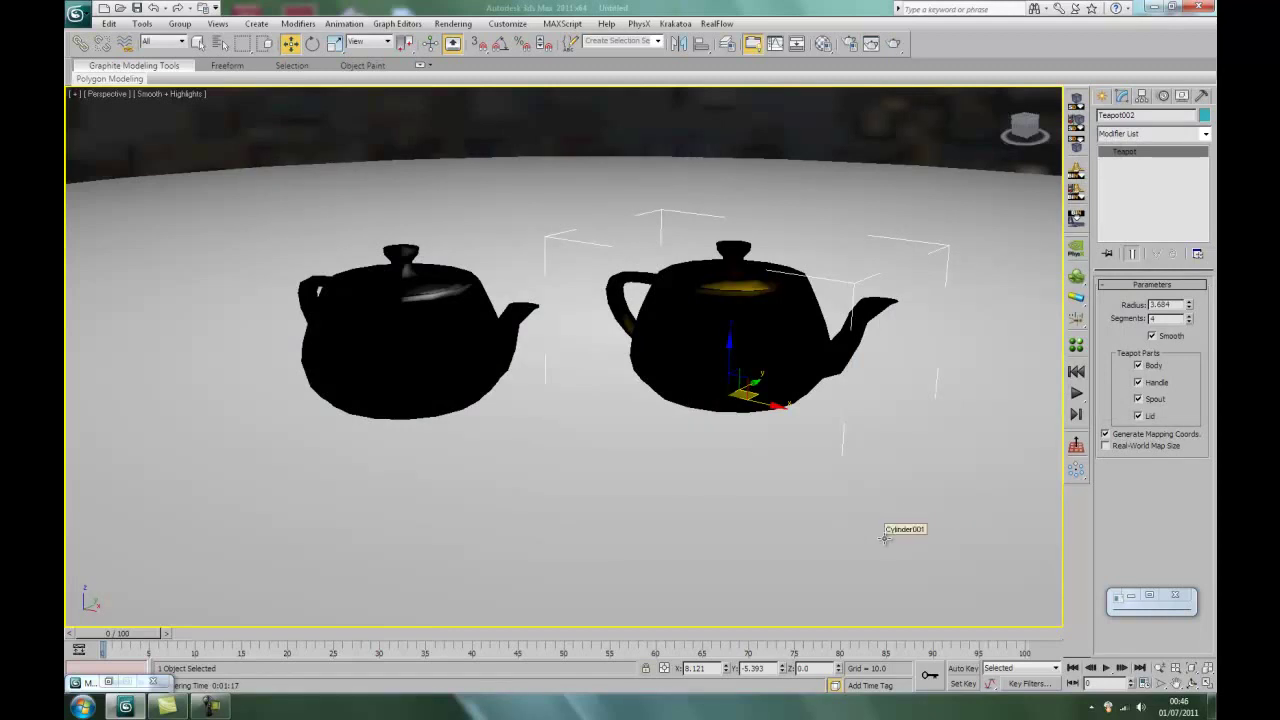
key(m)
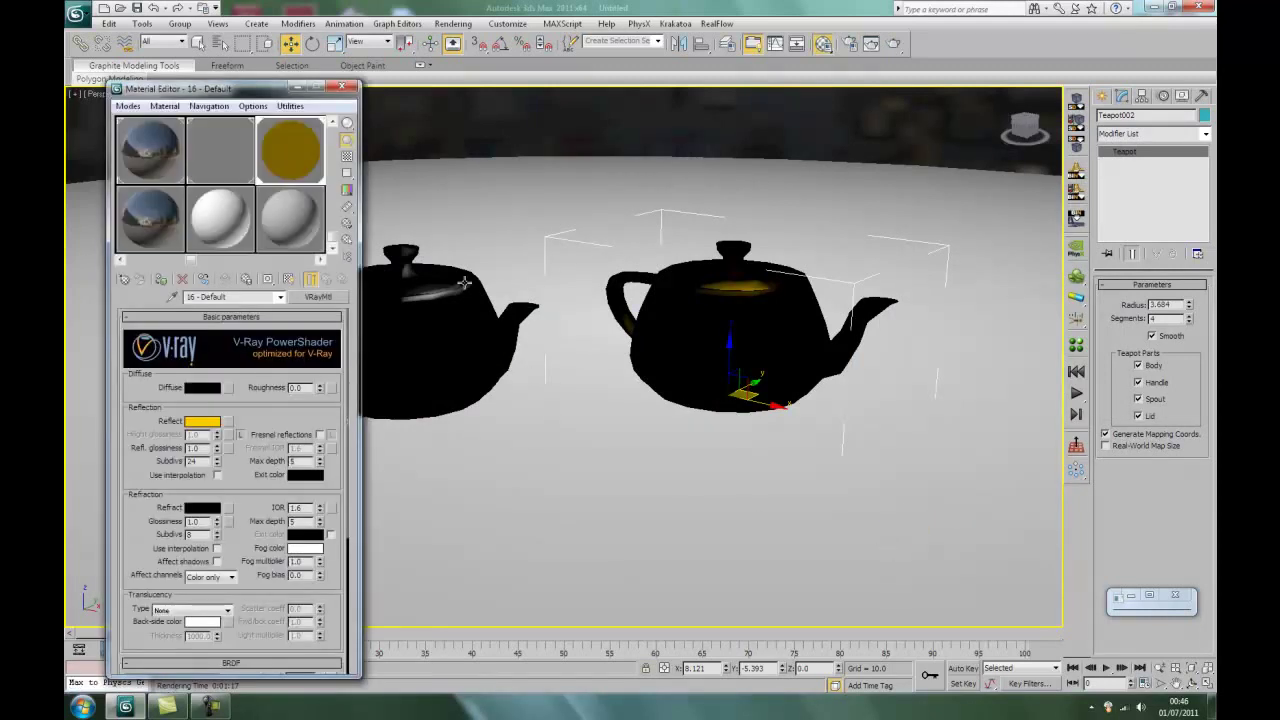
drag(333, 240, 338, 184)
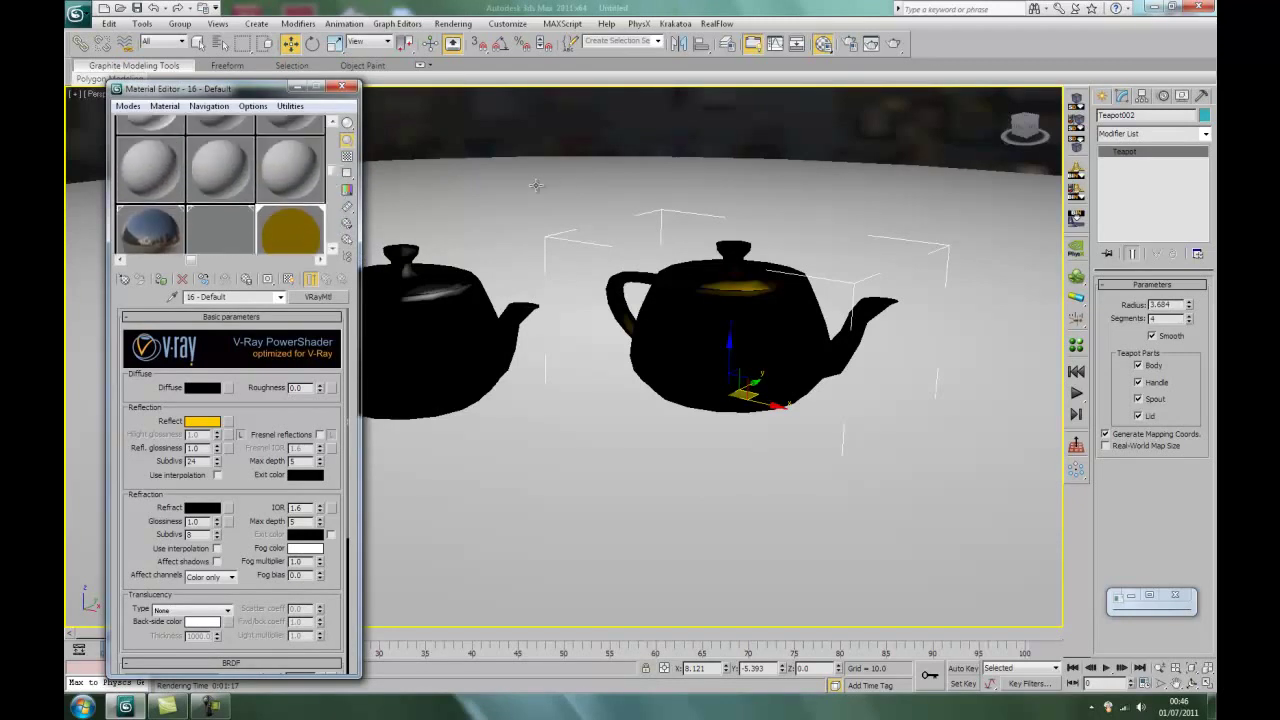
click(199, 43)
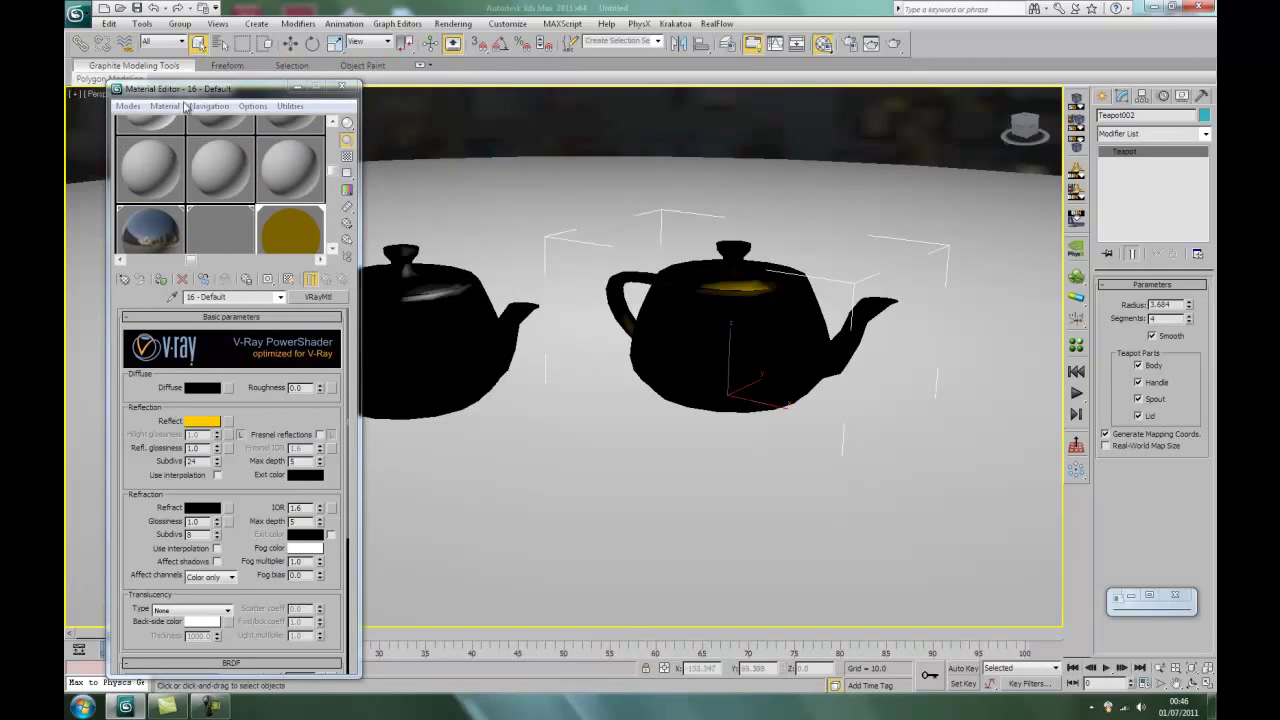
click(150, 176)
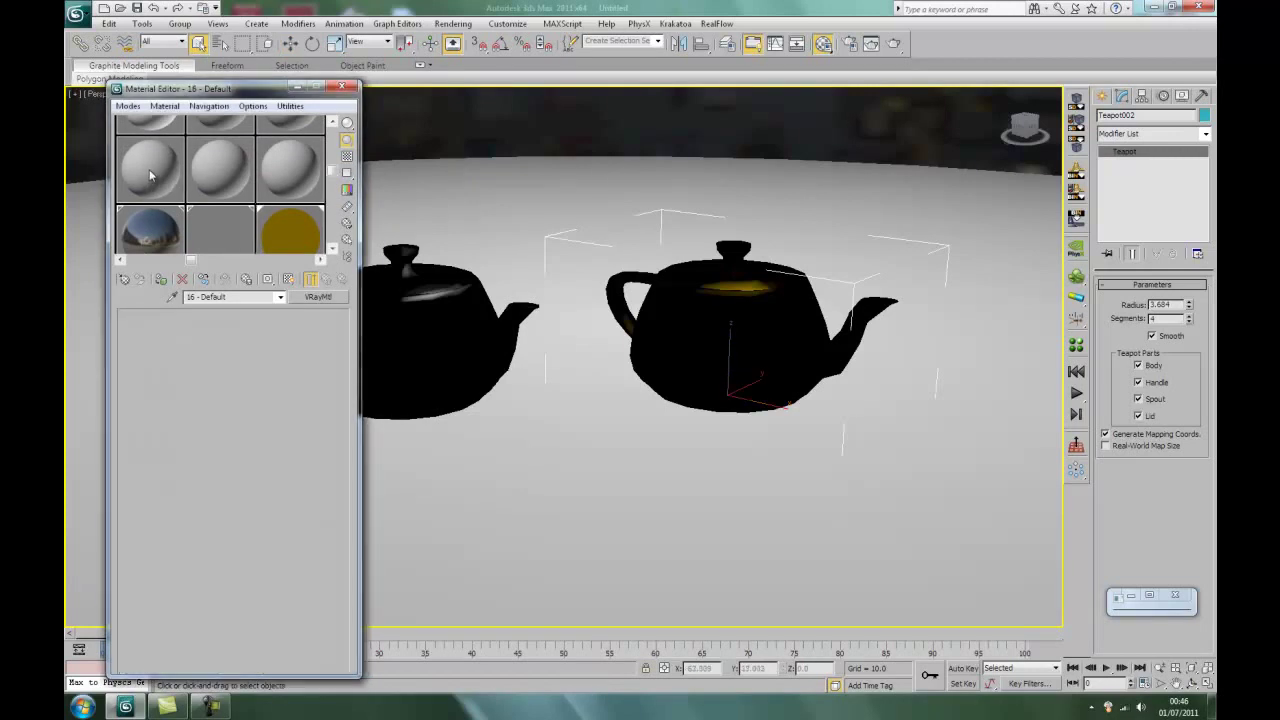
click(318, 297)
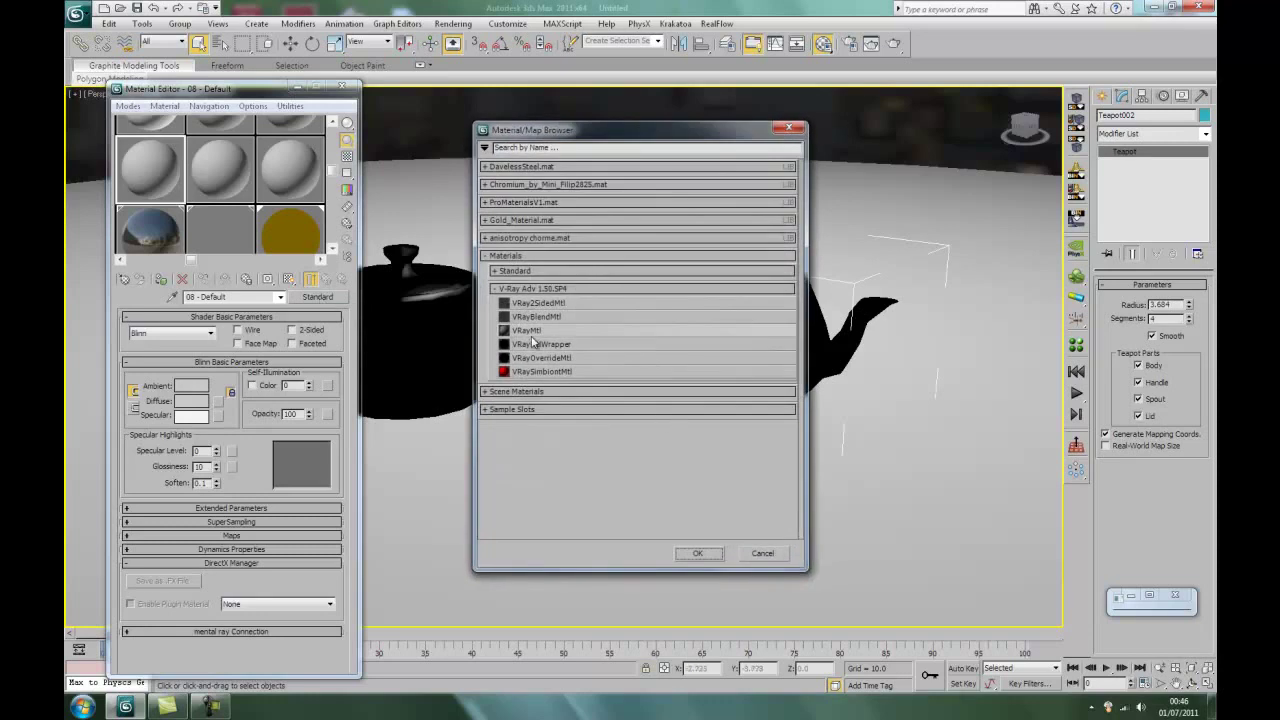
double_click(530, 335)
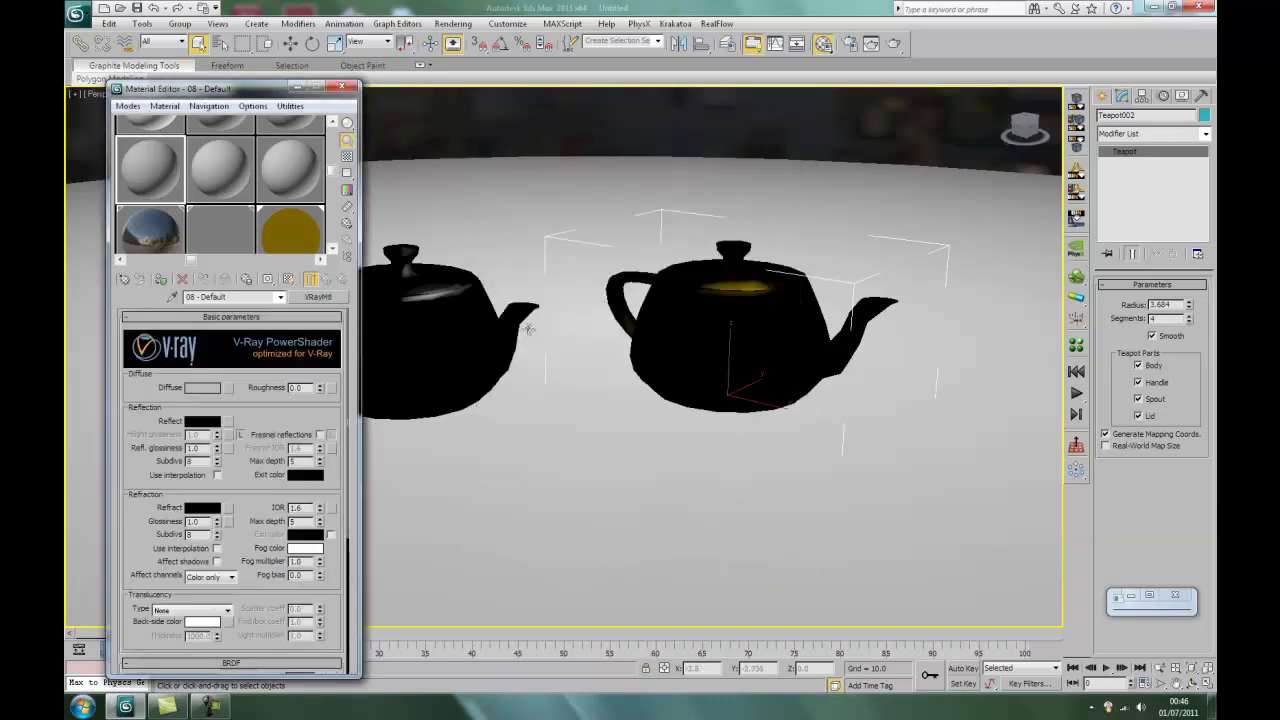
click(229, 388)
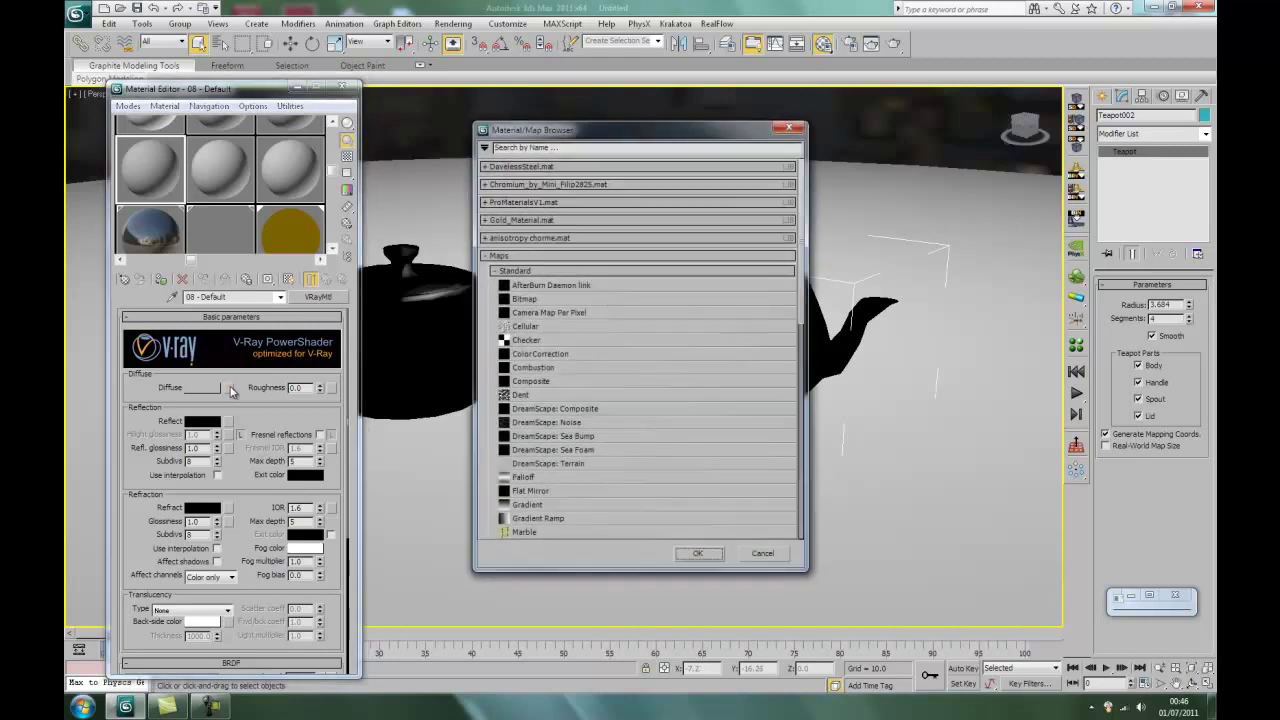
- Load floor-parquet from the Wood maps folder as a Bitmap in the diffuse slot
double_click(516, 299)
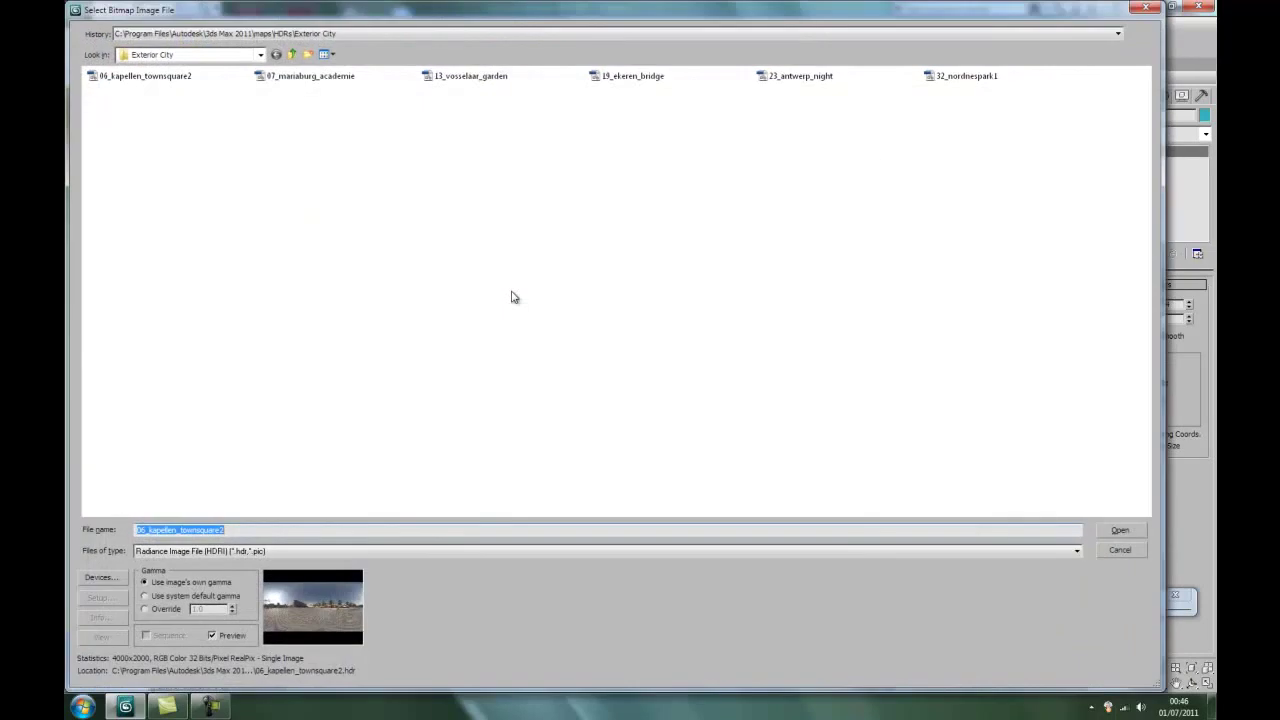
click(293, 56)
click(293, 56)
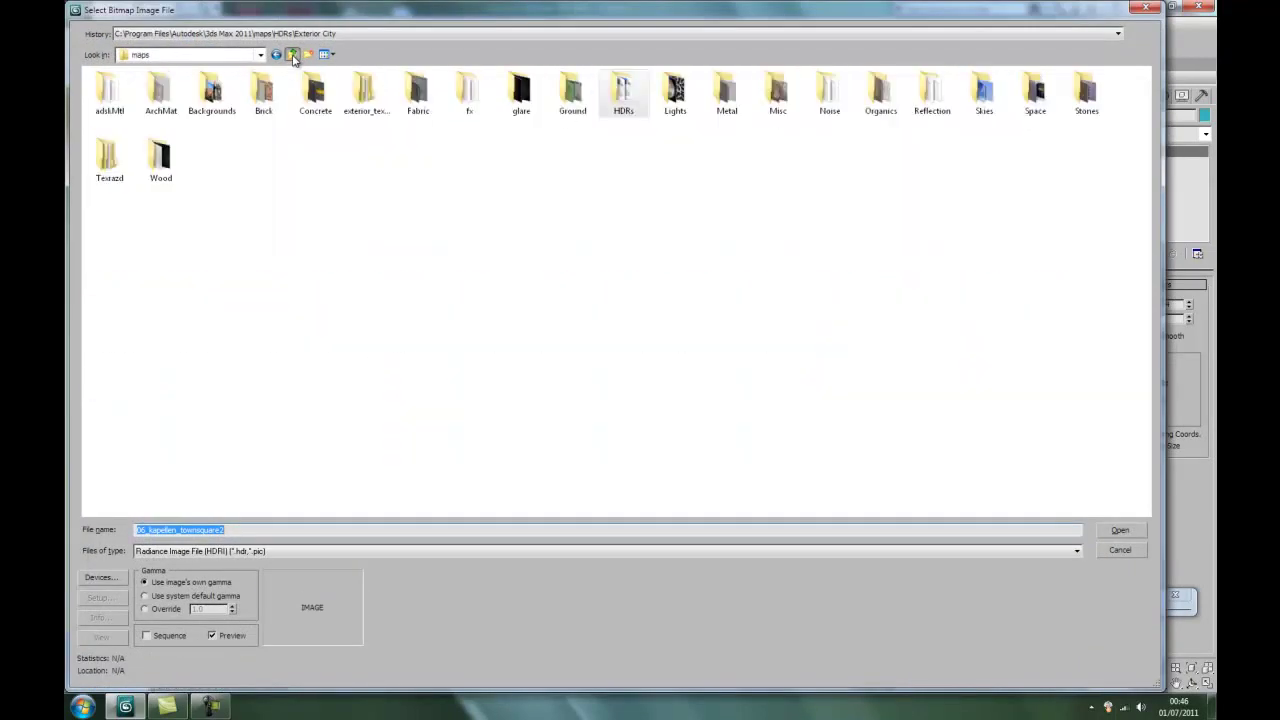
double_click(161, 160)
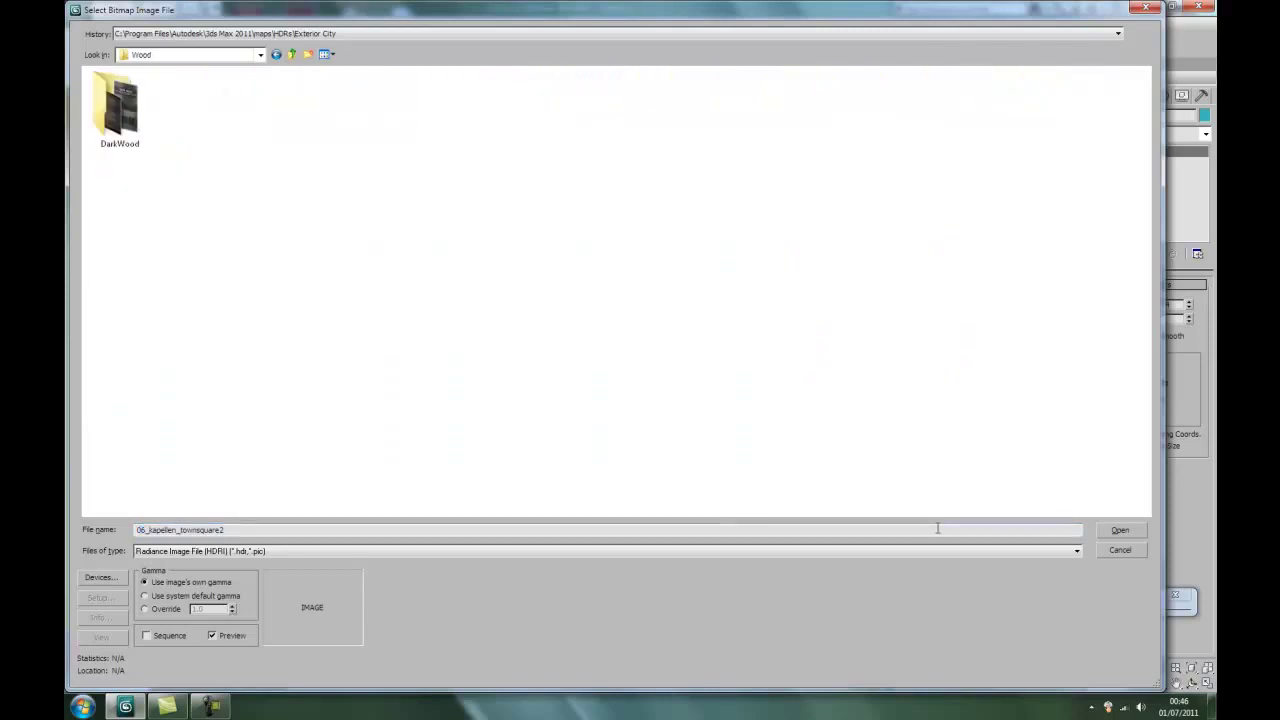
click(1077, 551)
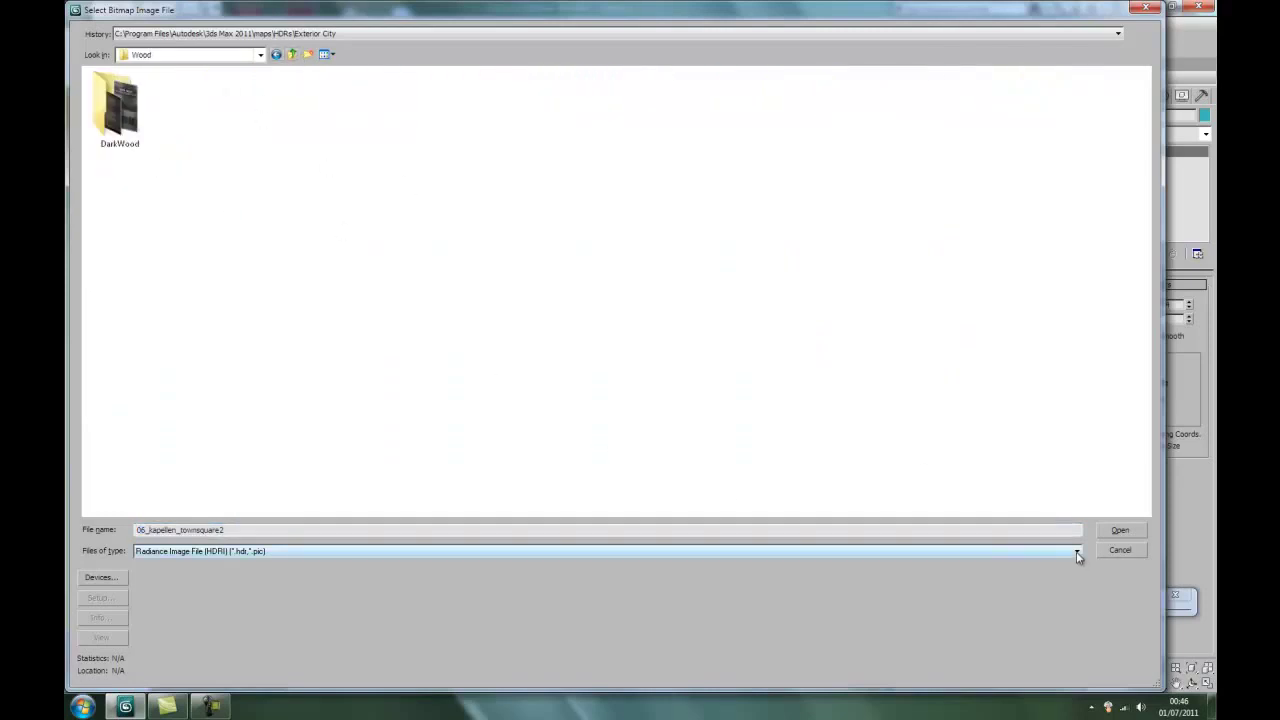
click(233, 539)
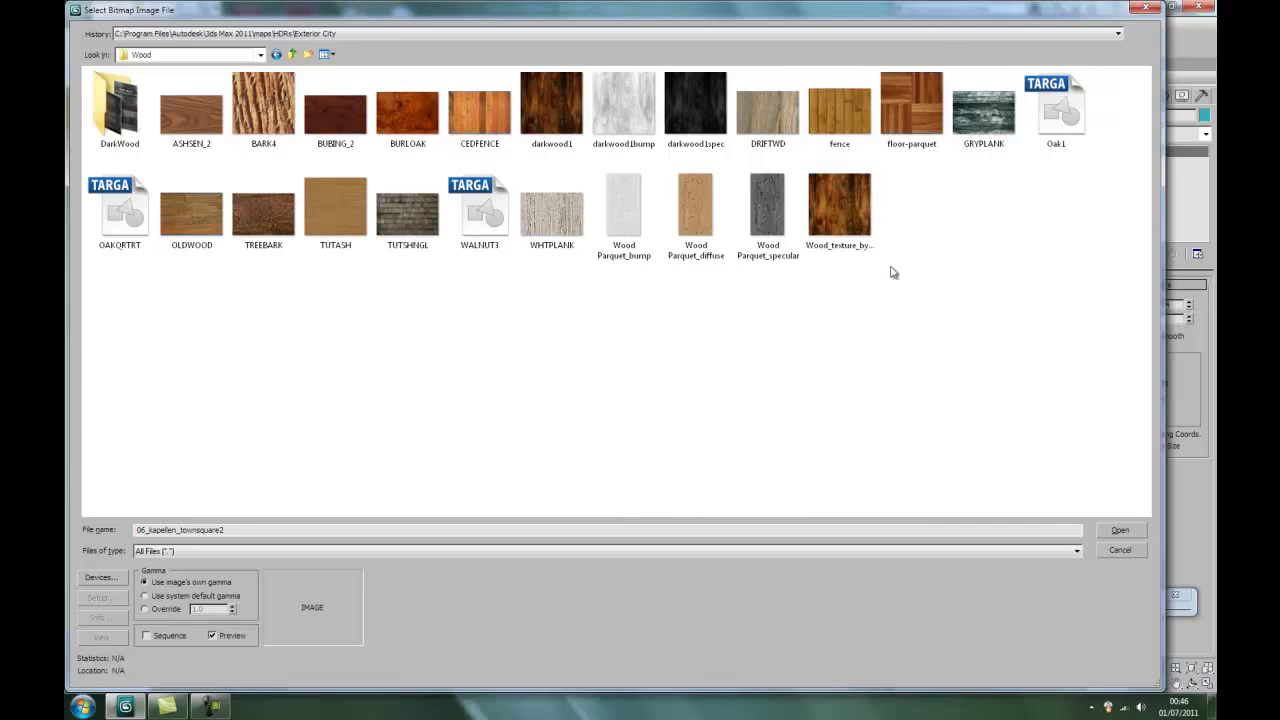
click(911, 110)
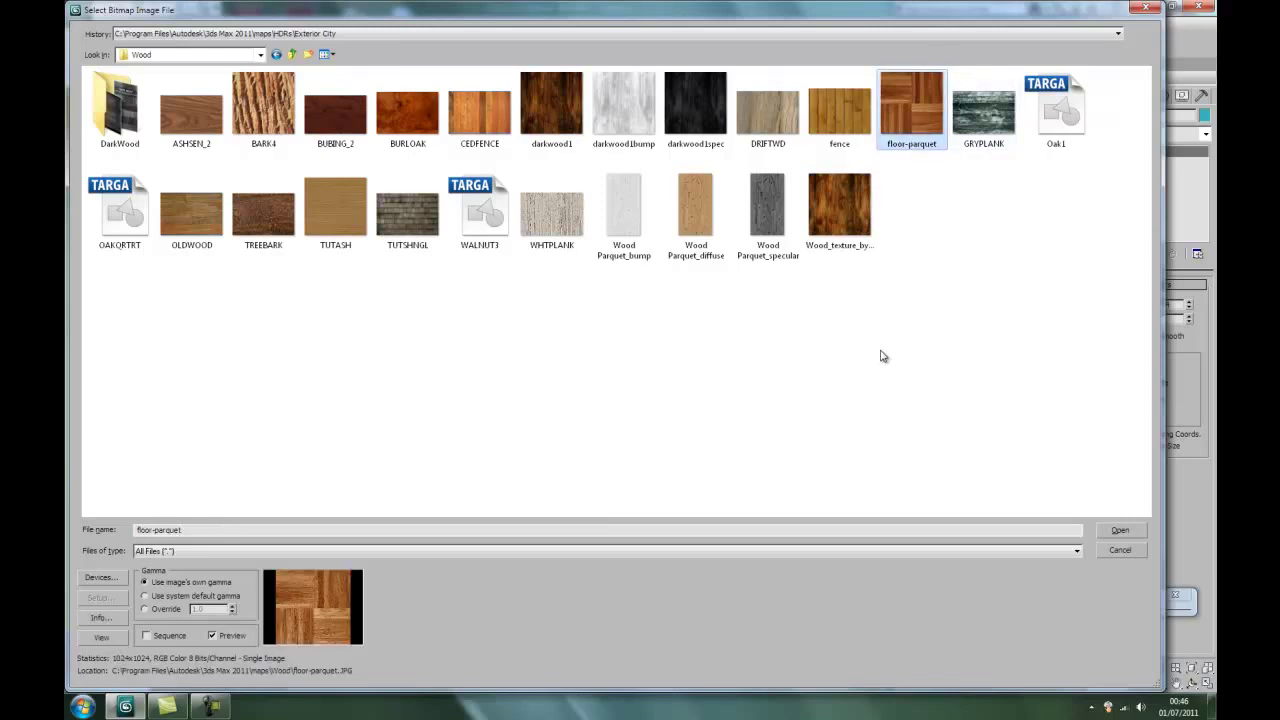
click(1121, 532)
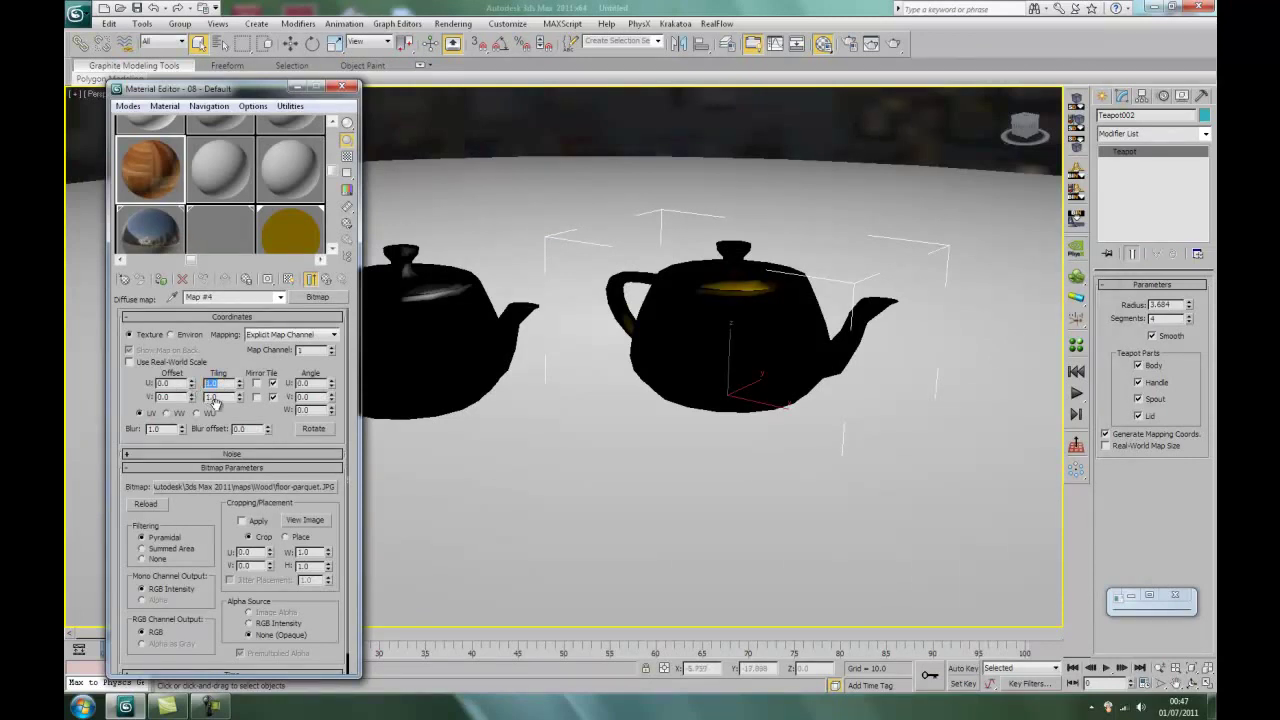
- Set the parquet map's V tiling to 4 and show it in the viewport
drag(225, 397, 201, 397)
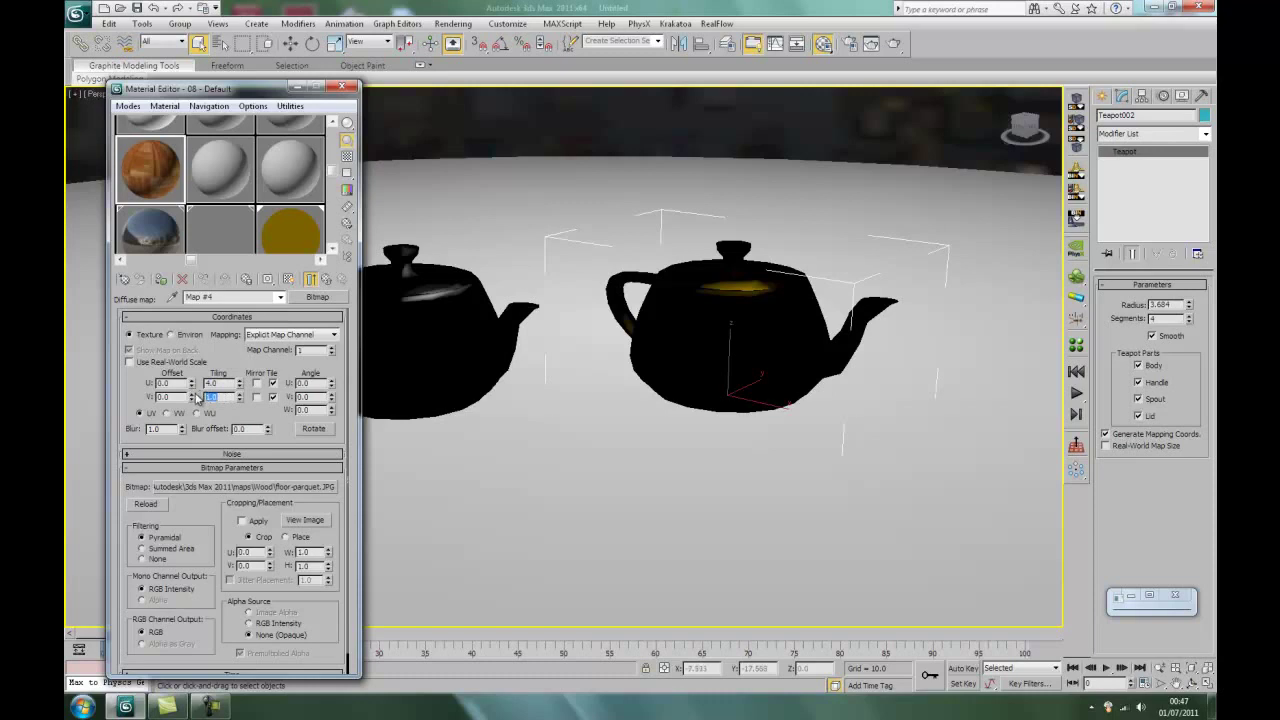
key(Return)
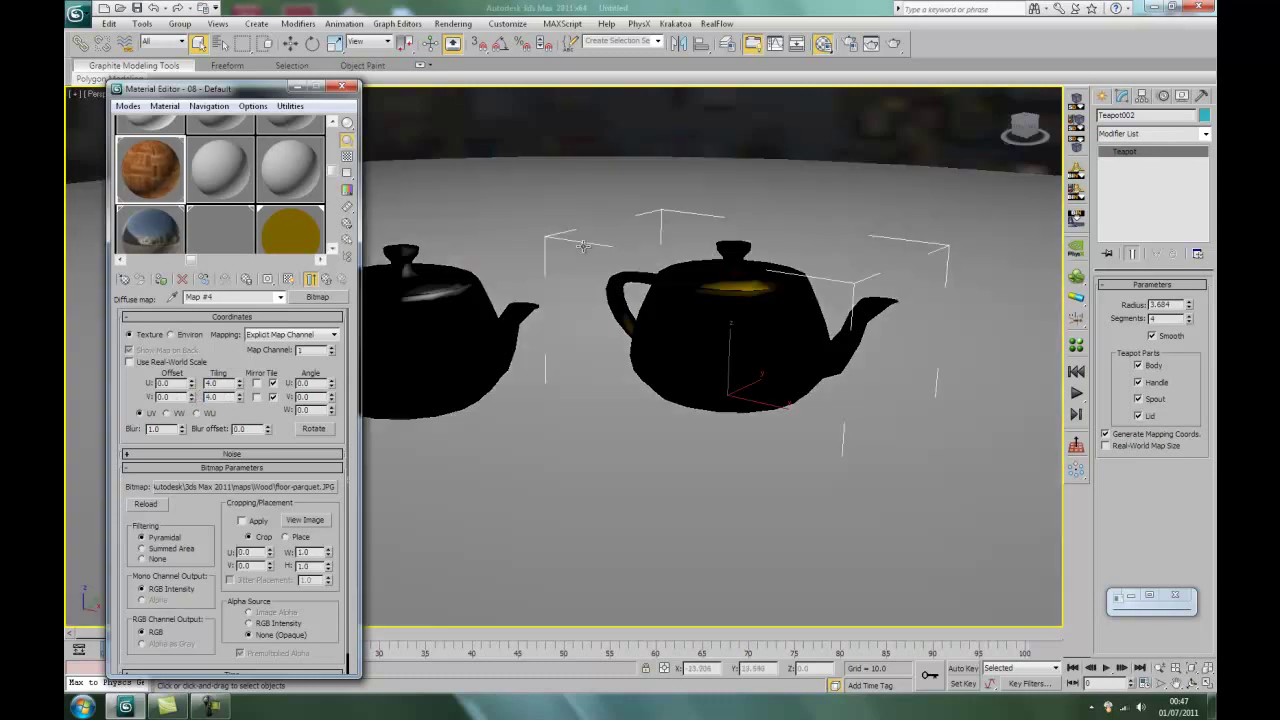
click(288, 280)
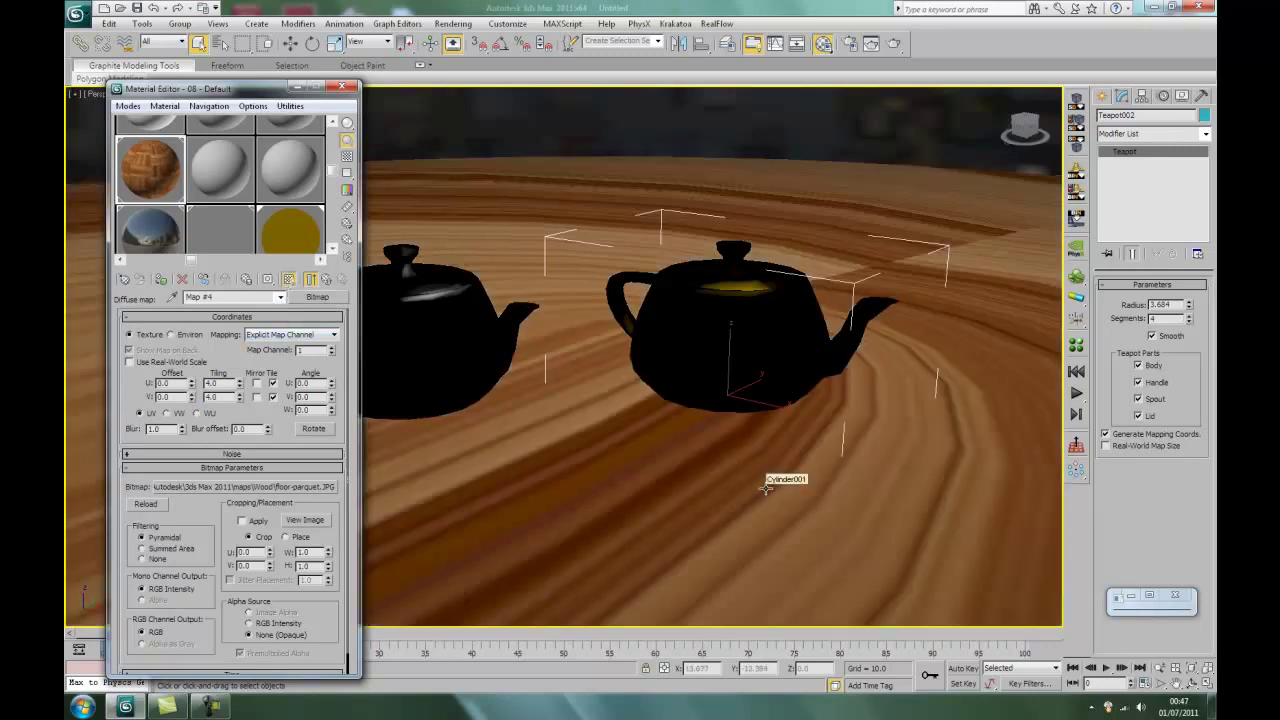
click(316, 86)
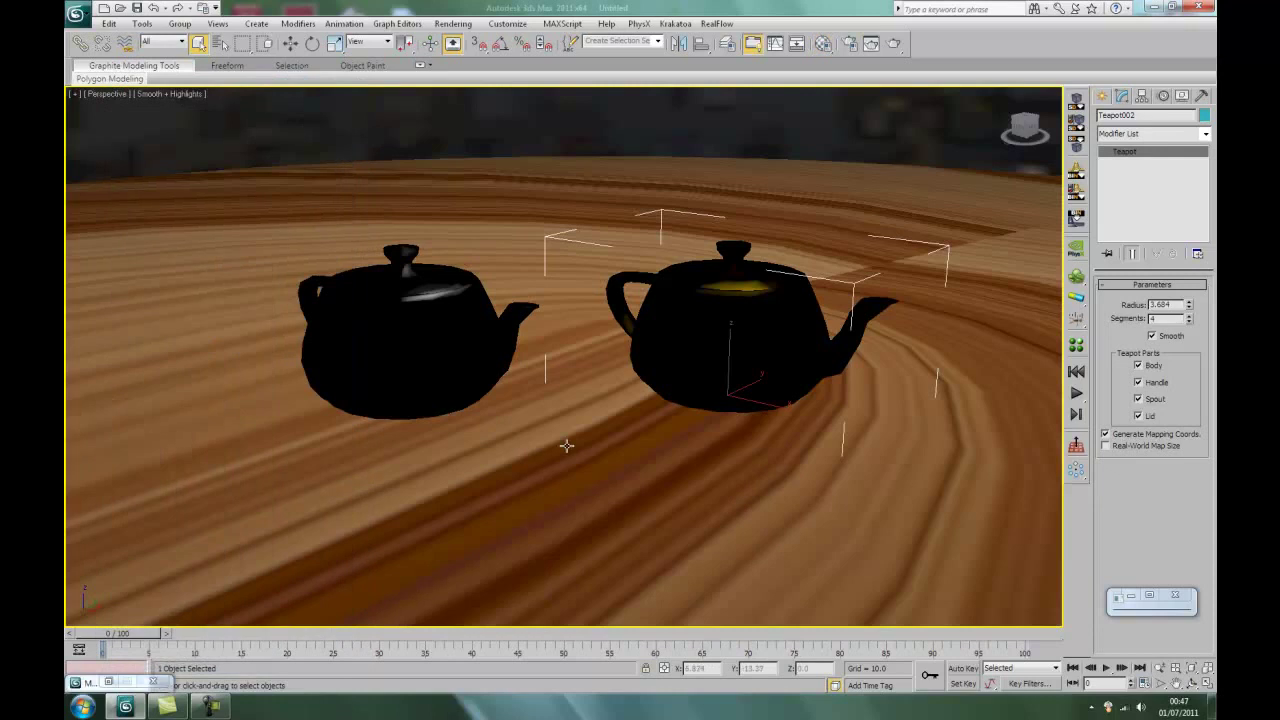
- Add a UVW Map modifier to the Cylinder001 floor disk
click(318, 191)
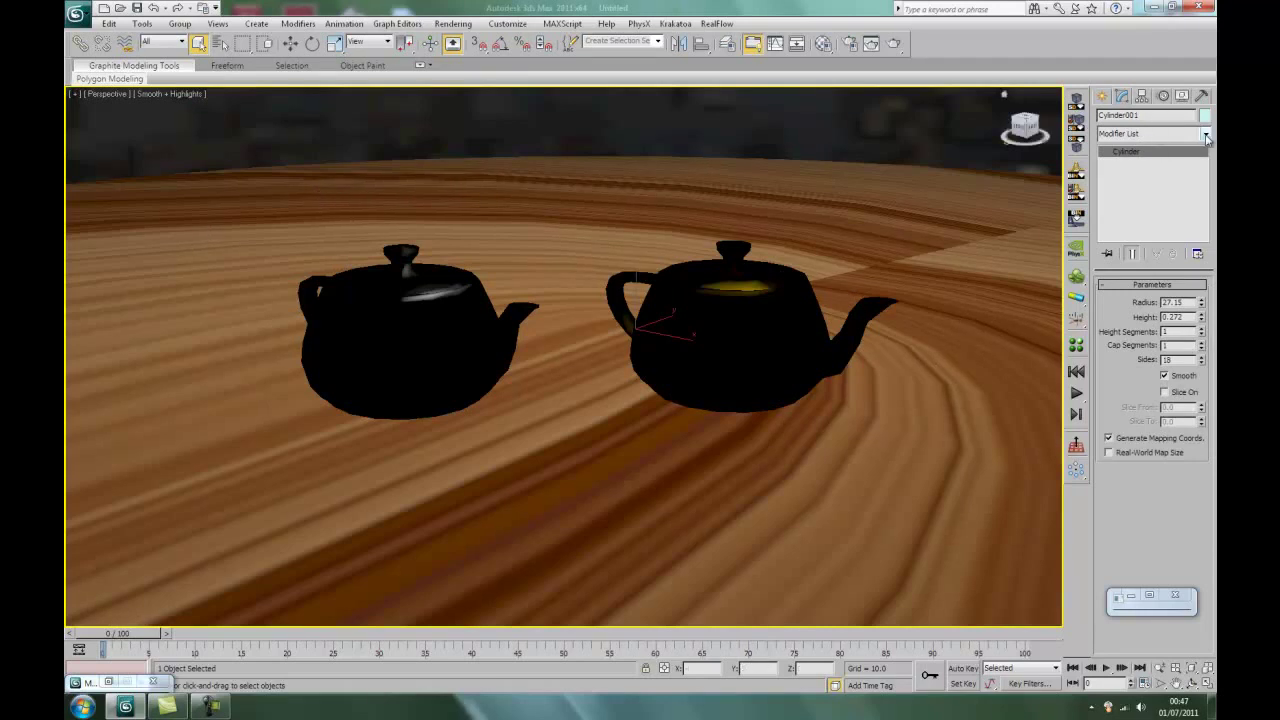
click(1206, 137)
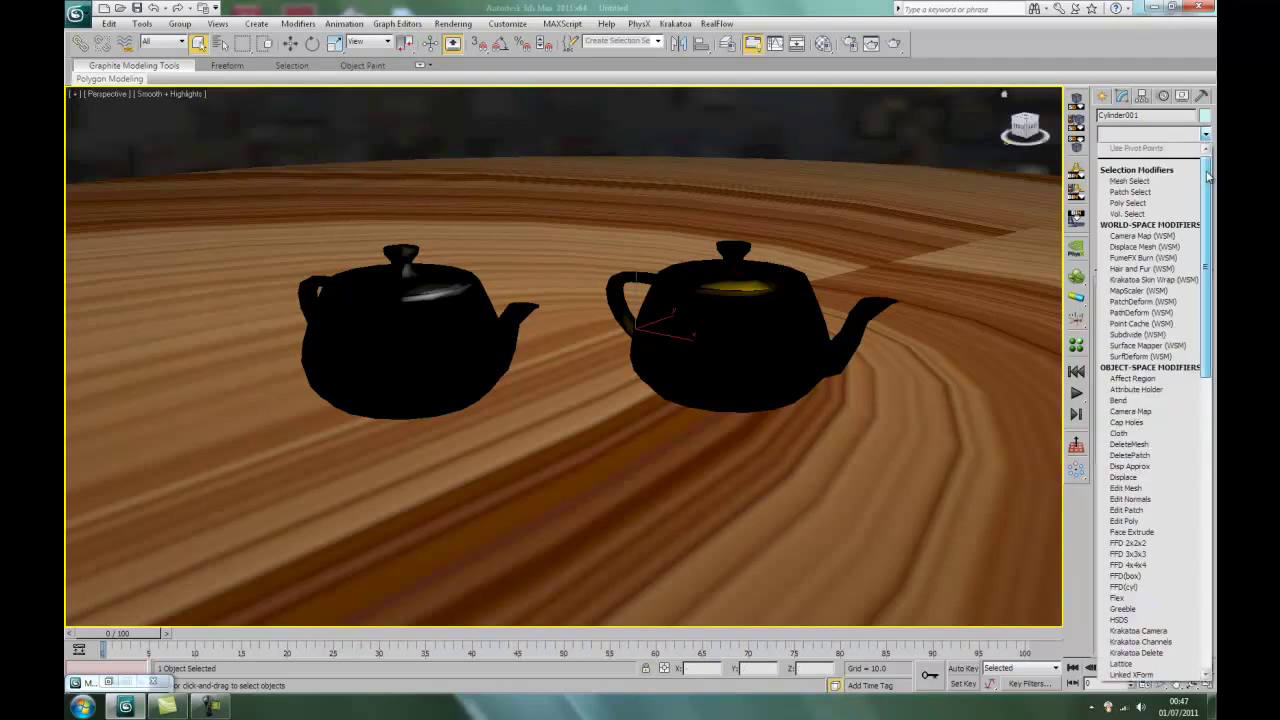
scroll(1177, 487, down, 15)
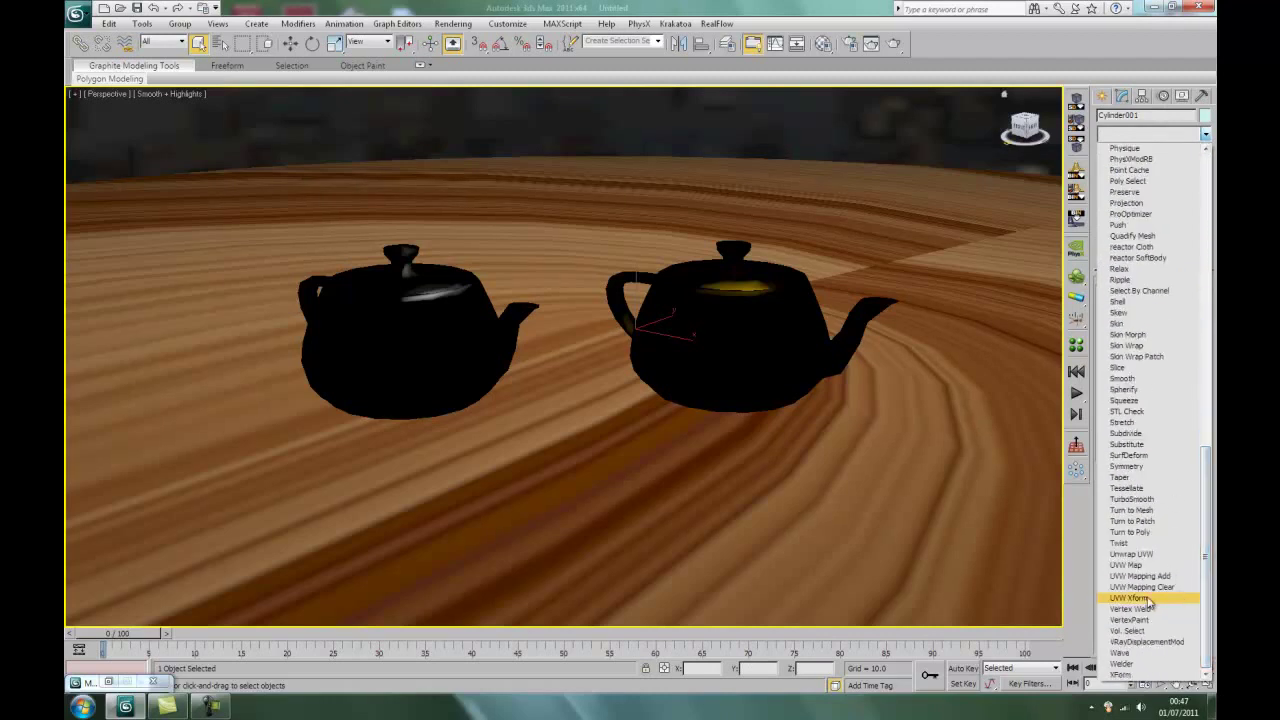
click(1126, 565)
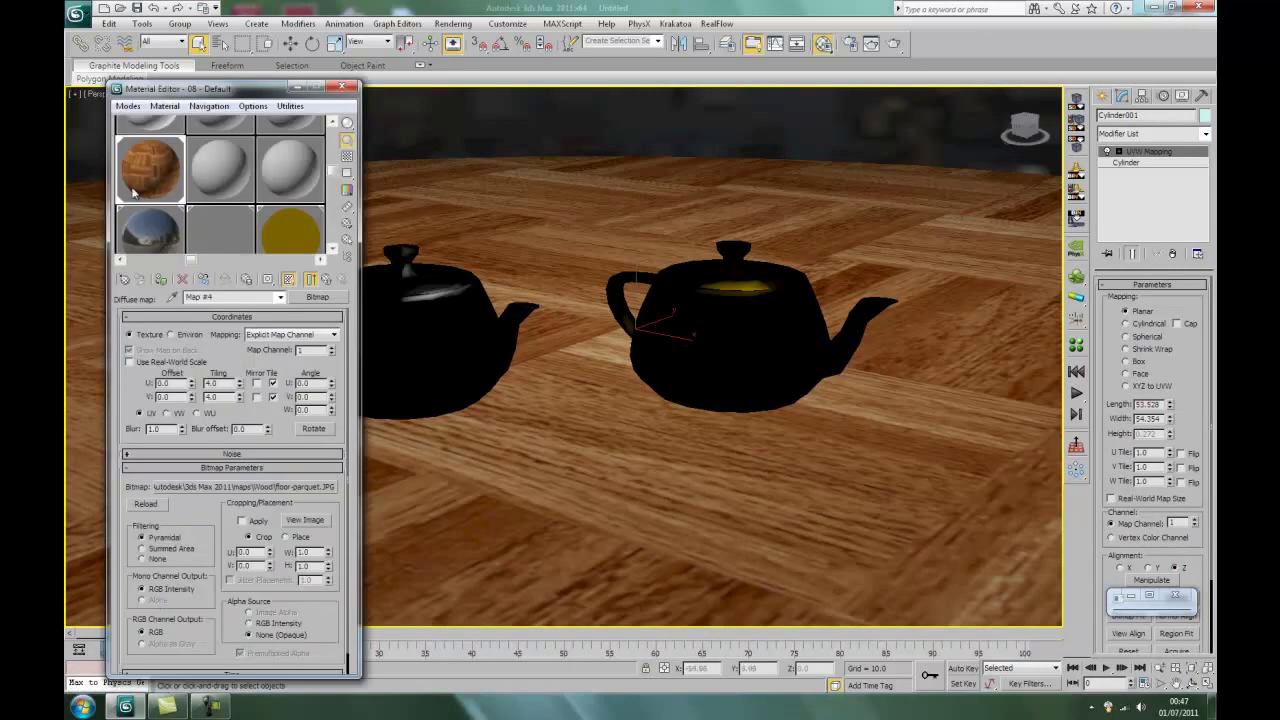
- Give the parquet material a grey reflection of 59 with 12 subdivs, then minimize the editor
click(326, 280)
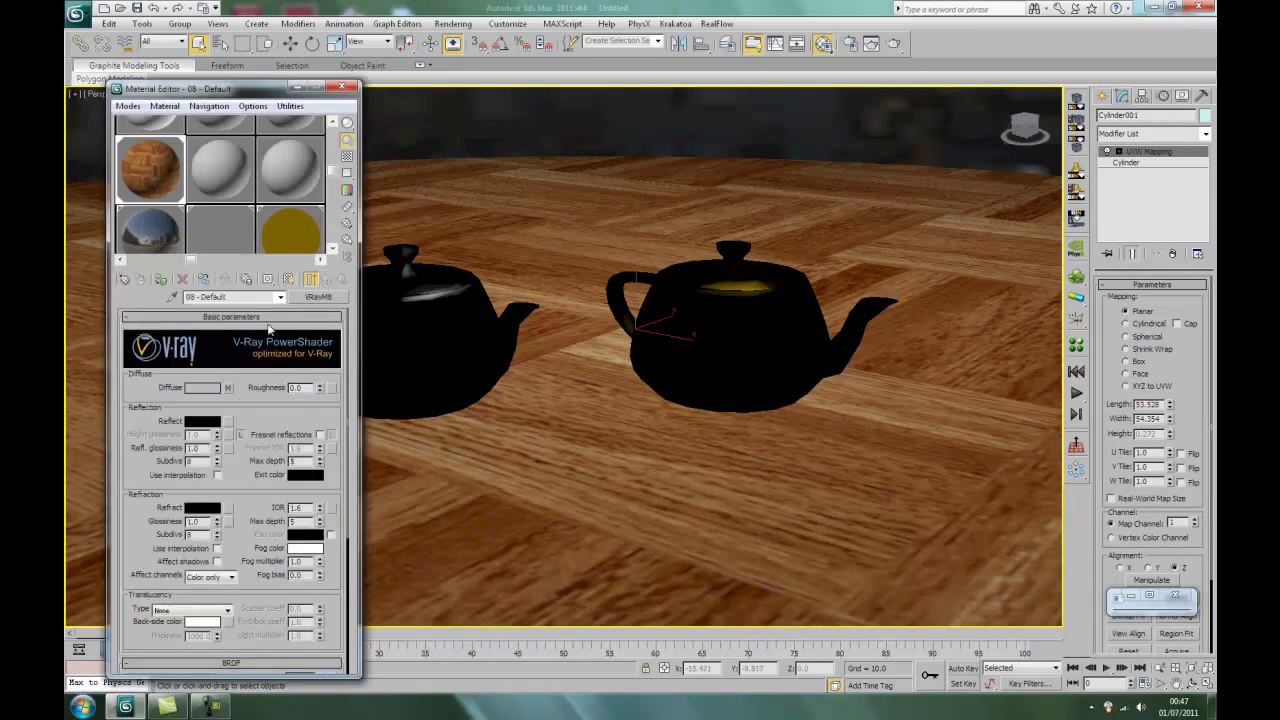
click(209, 424)
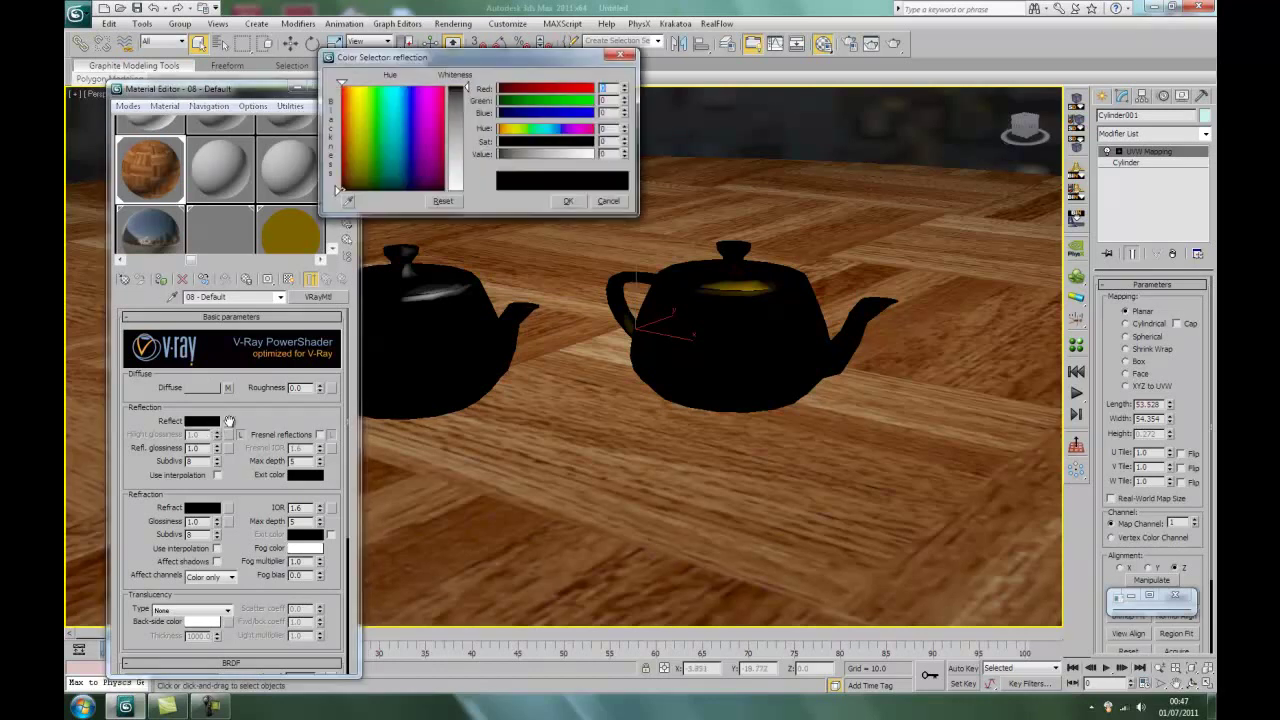
click(453, 112)
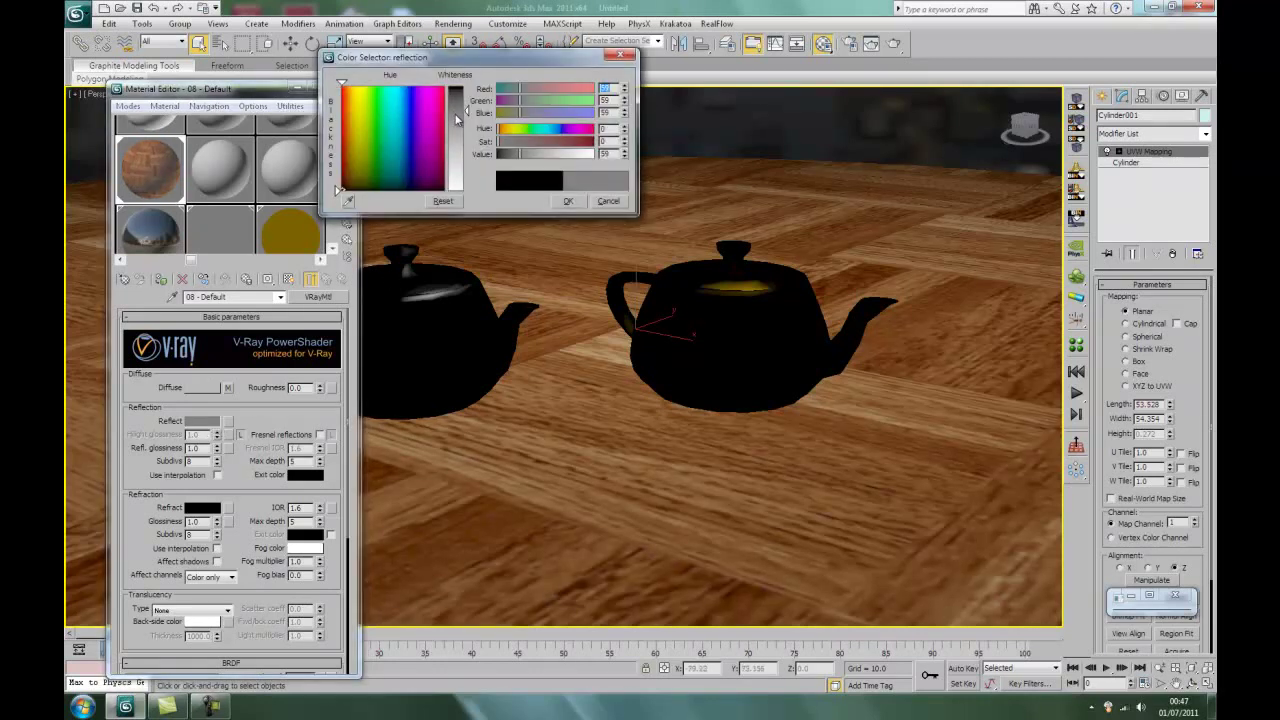
click(567, 201)
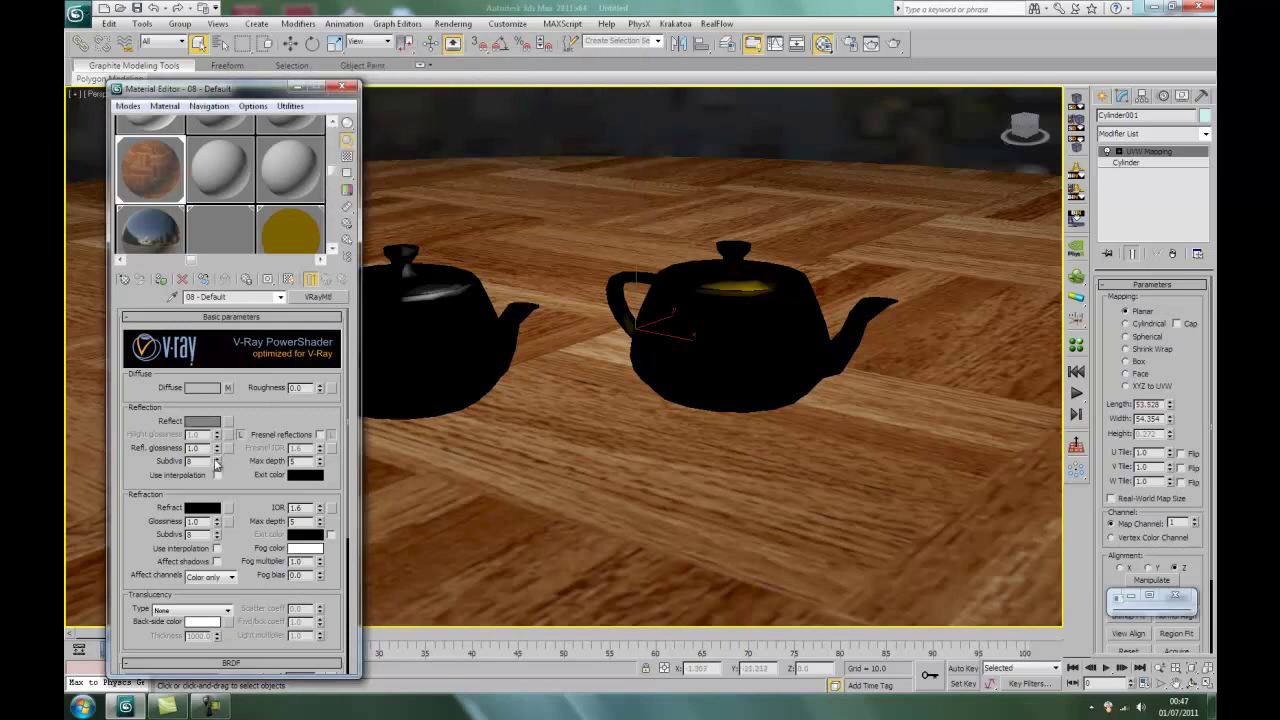
click(218, 463)
click(218, 463)
click(299, 87)
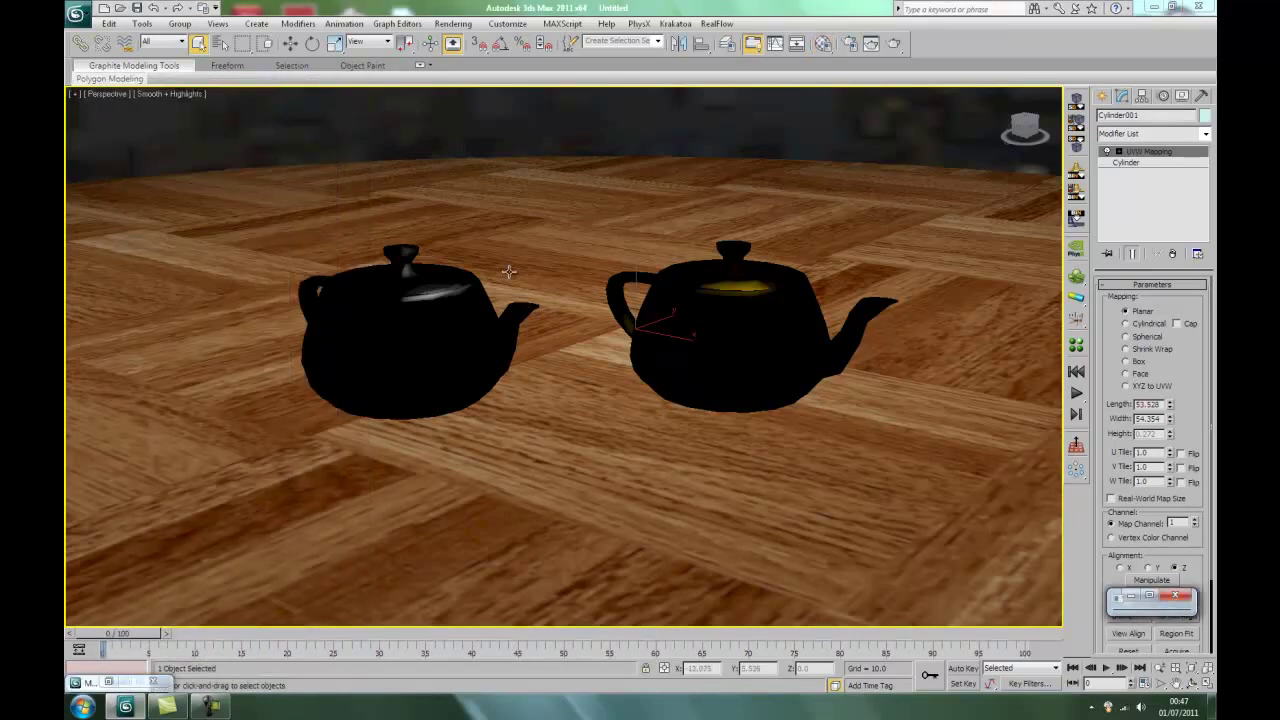
- Render the Perspective view with both teapots on the parquet floor
click(453, 23)
click(466, 41)
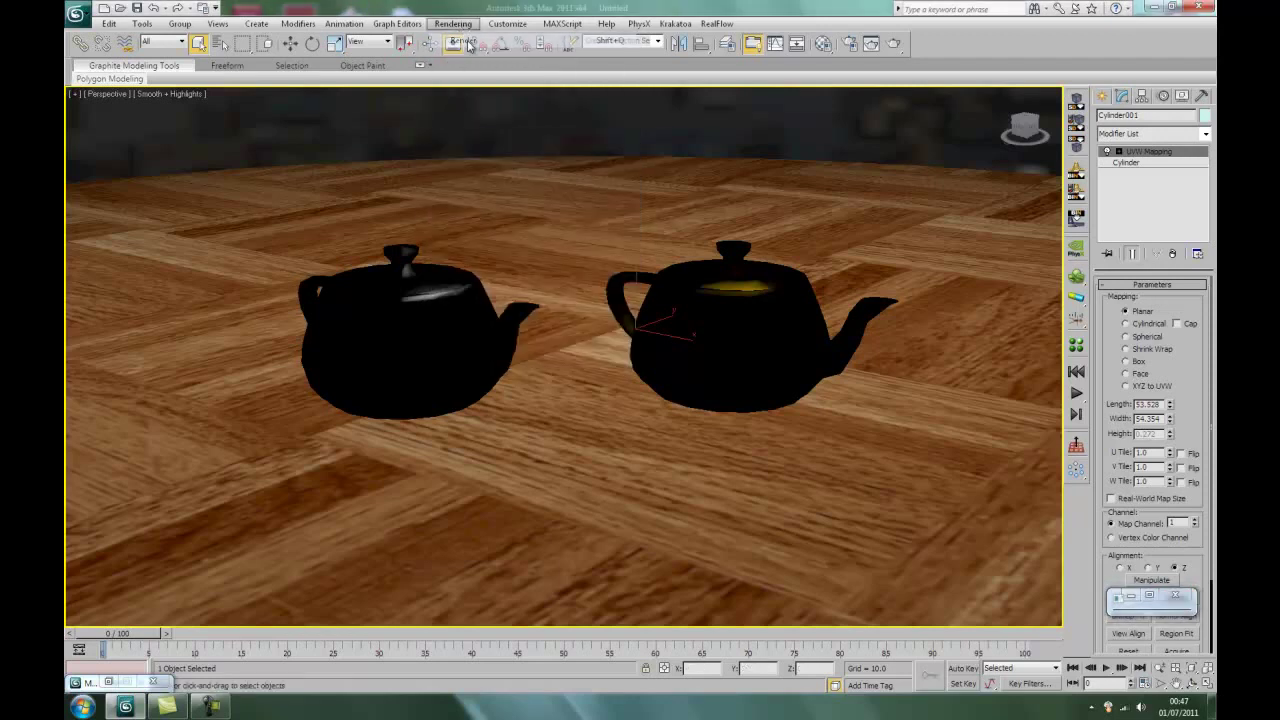